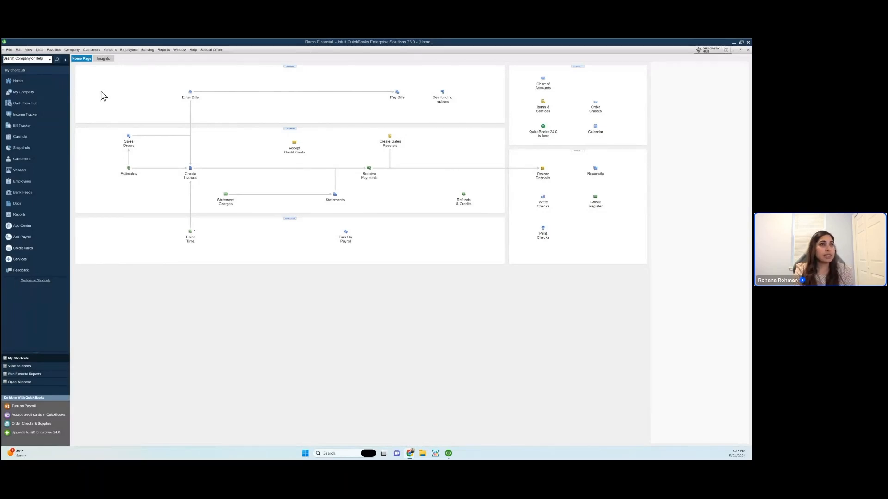
click(9, 49)
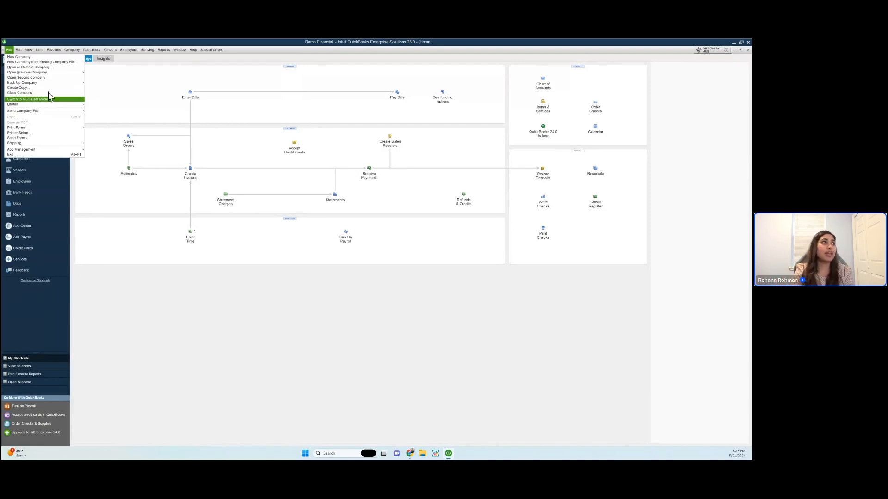
key(Escape)
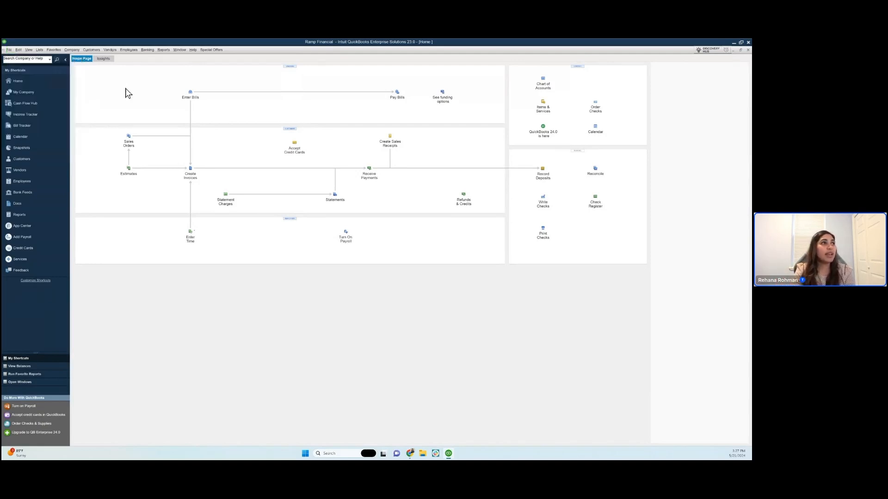
- Start a new account of type Credit Card in the Chart of Accounts
click(544, 85)
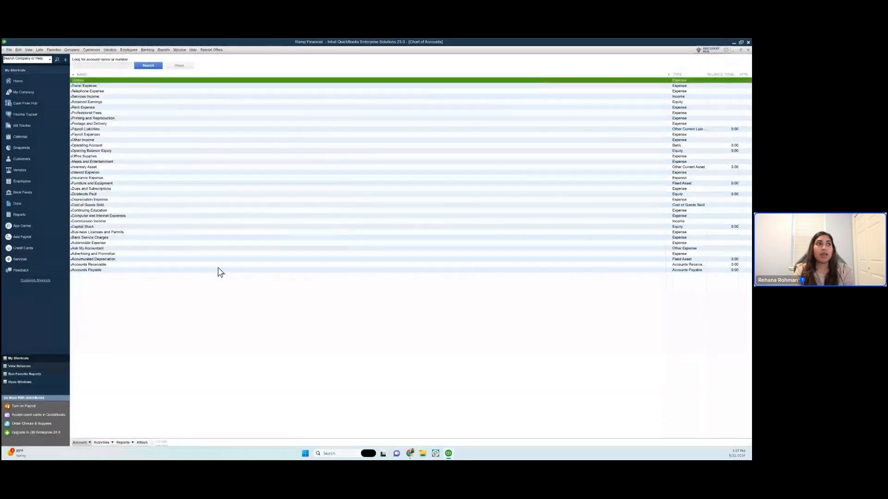
click(91, 443)
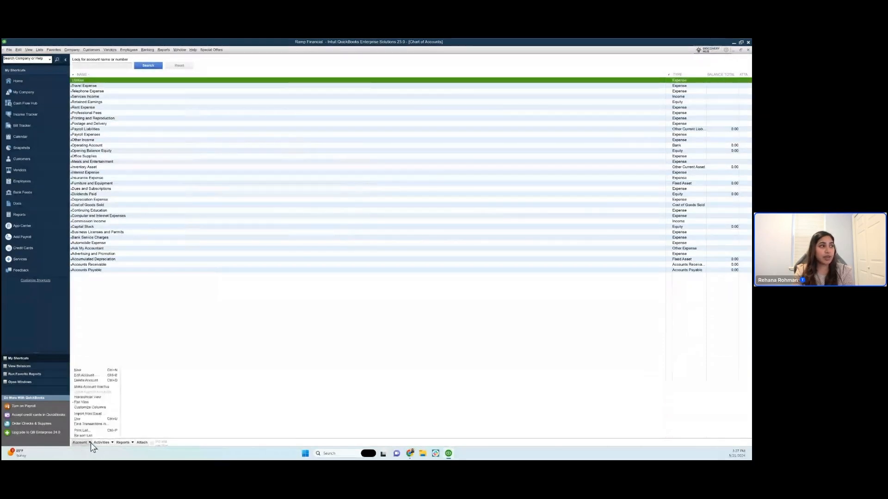
click(90, 370)
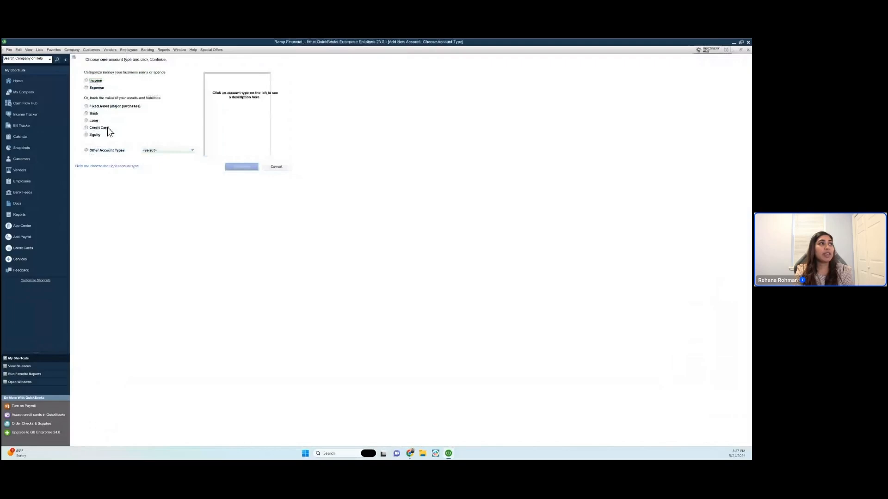
click(107, 129)
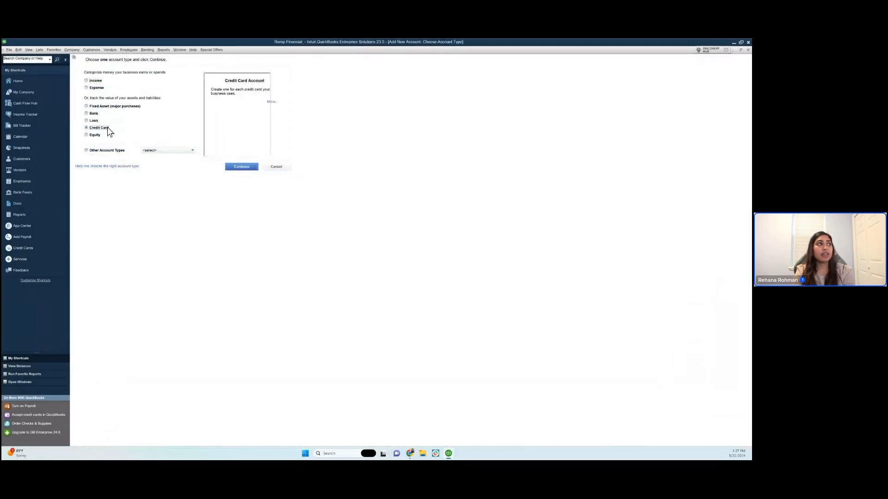
click(240, 165)
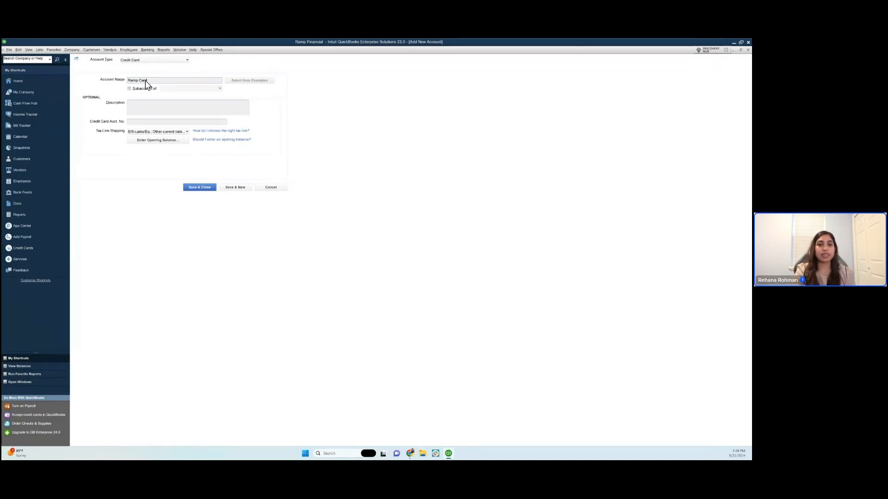
- Name the account Ramp Card, describe it as "For Ramp credit card transactions", and save it without setting up a bank feed
click(157, 113)
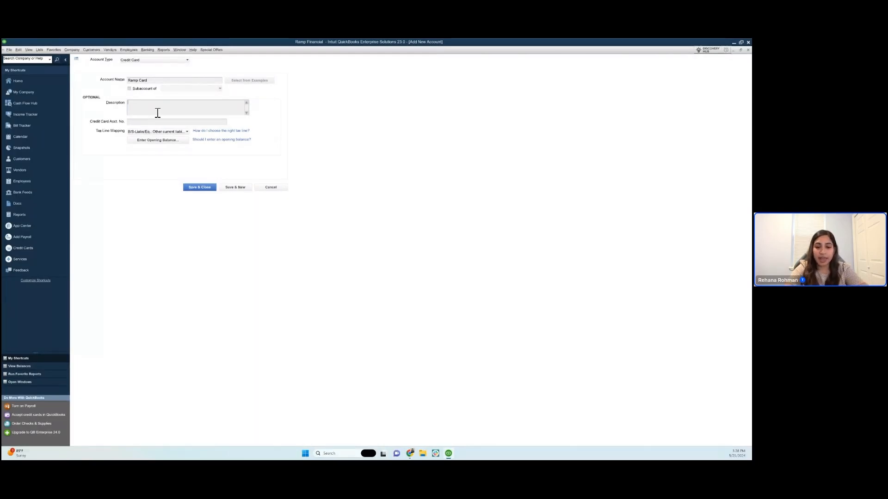
text(Fo)
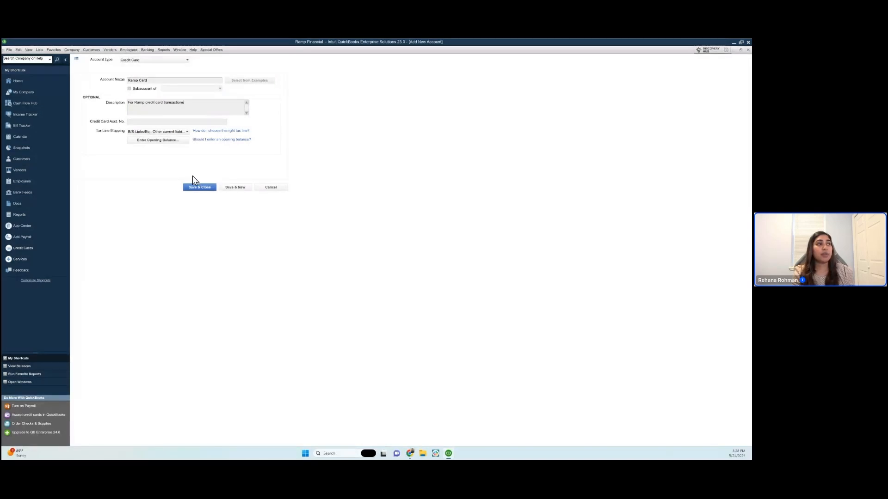
click(197, 188)
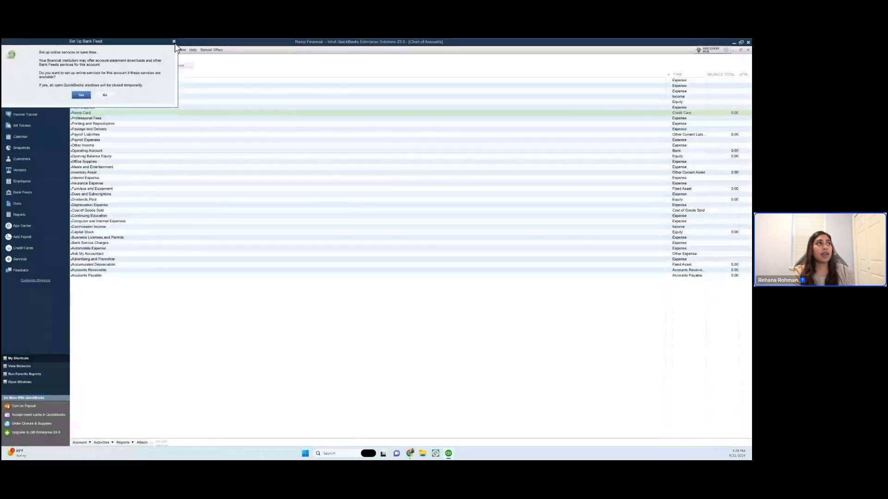
click(175, 43)
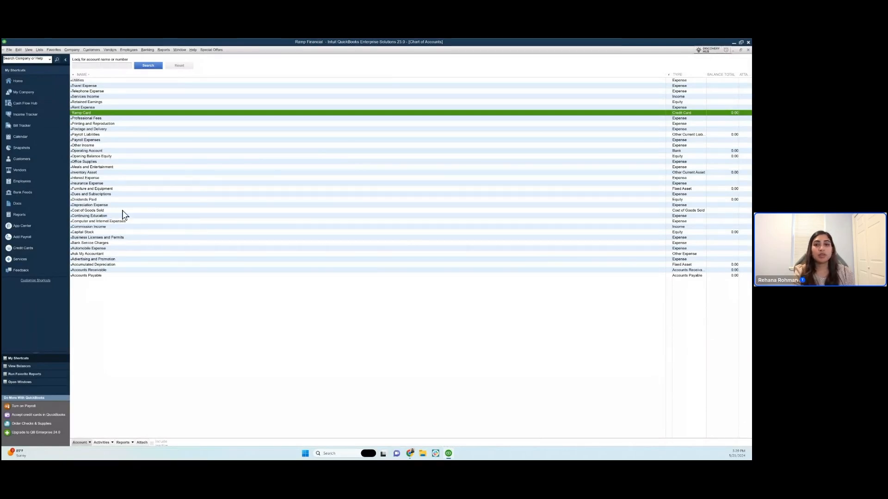
- Start exporting lists to an IIF file, with the Chart of Accounts, Customer List and Vendor List included
click(8, 50)
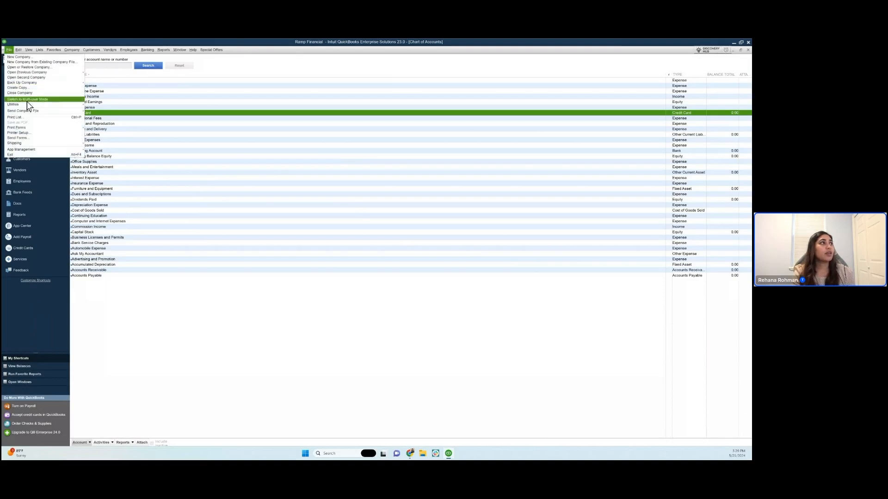
mouse_move(33, 106)
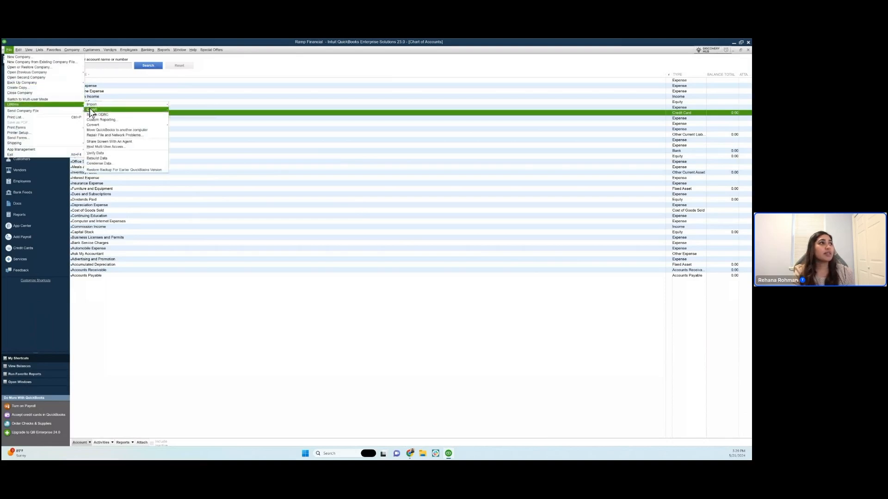
mouse_move(93, 110)
click(179, 110)
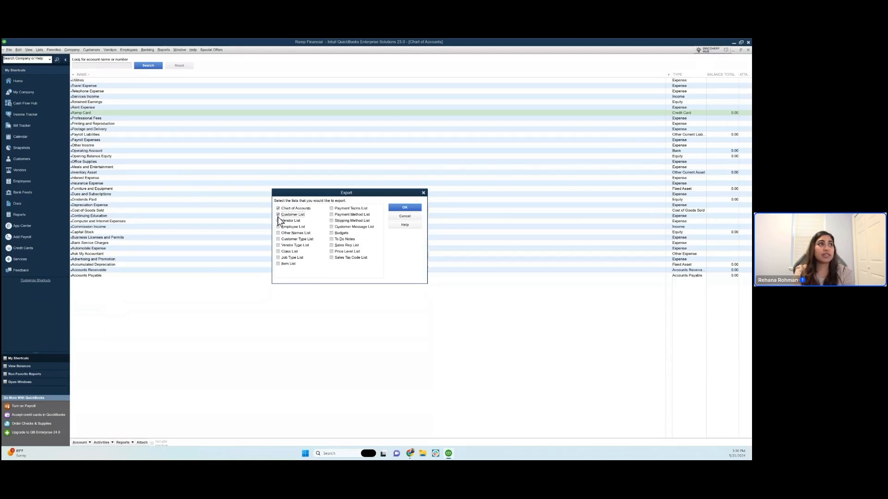
click(278, 221)
click(399, 208)
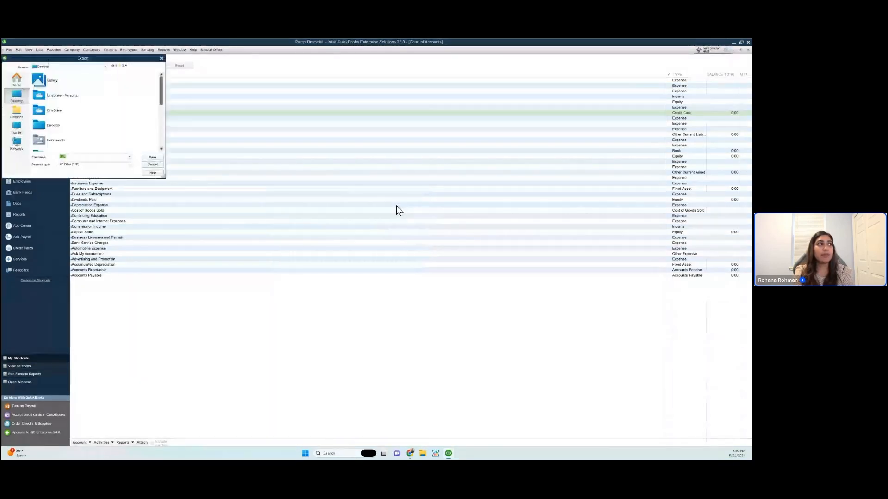
- Save the exported IIF file to the Desktop under the name Ramp
click(61, 157)
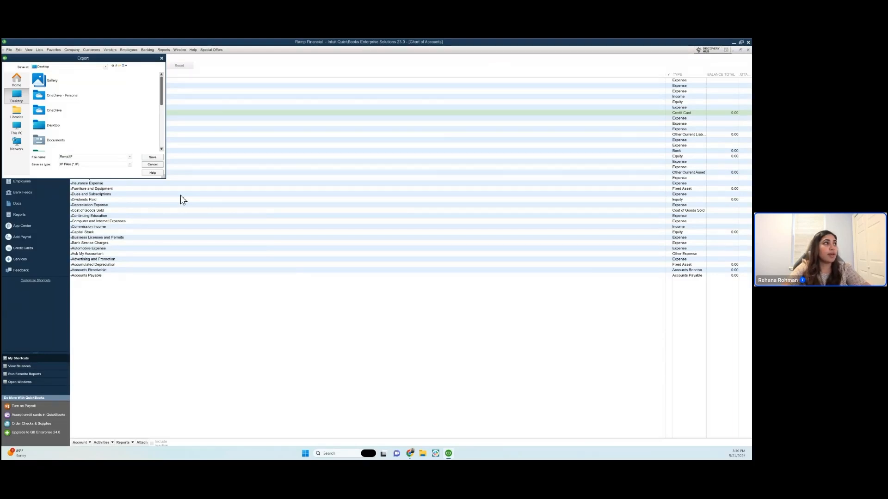
click(152, 157)
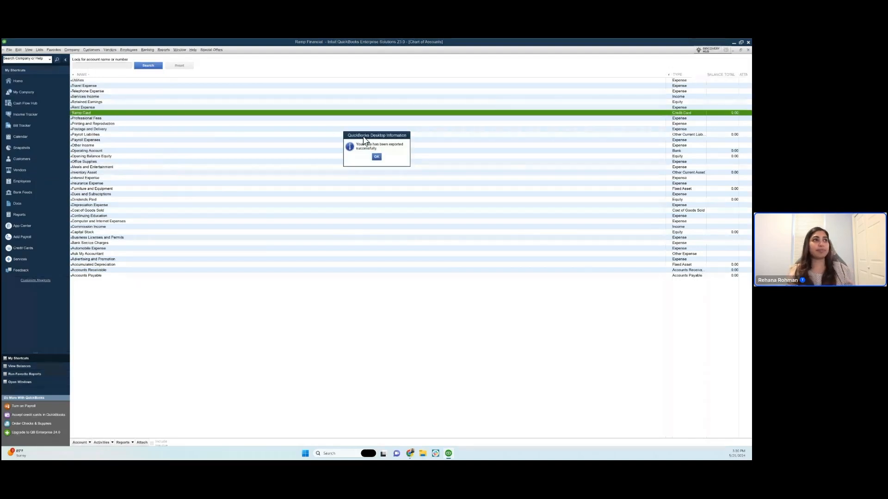
click(377, 156)
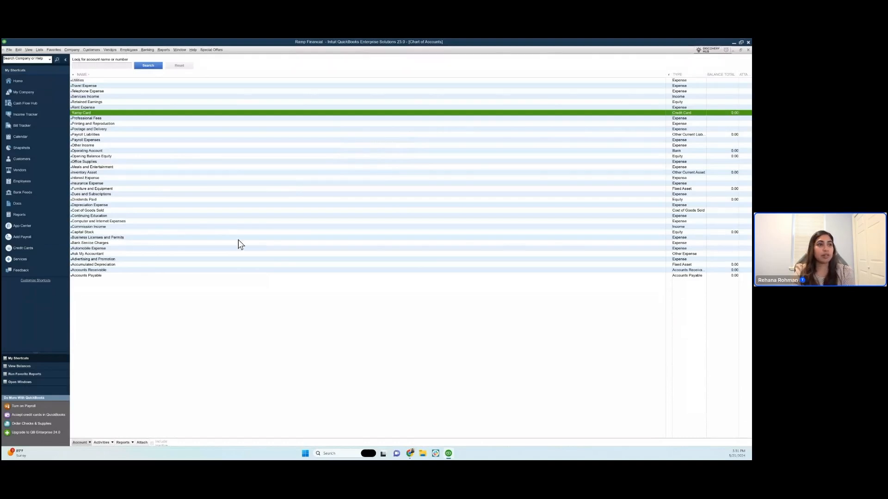
- Switch to Ramp in the Chrome browser and start the accounting provider setup
mouse_move(412, 452)
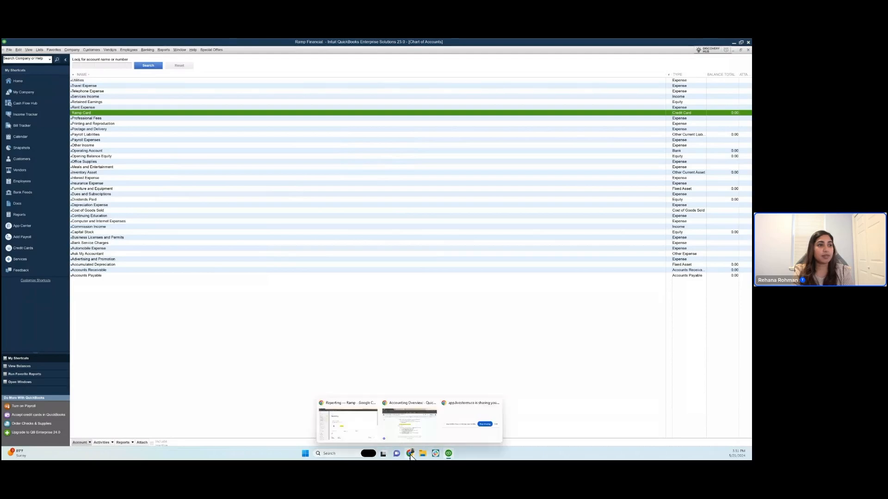
click(355, 433)
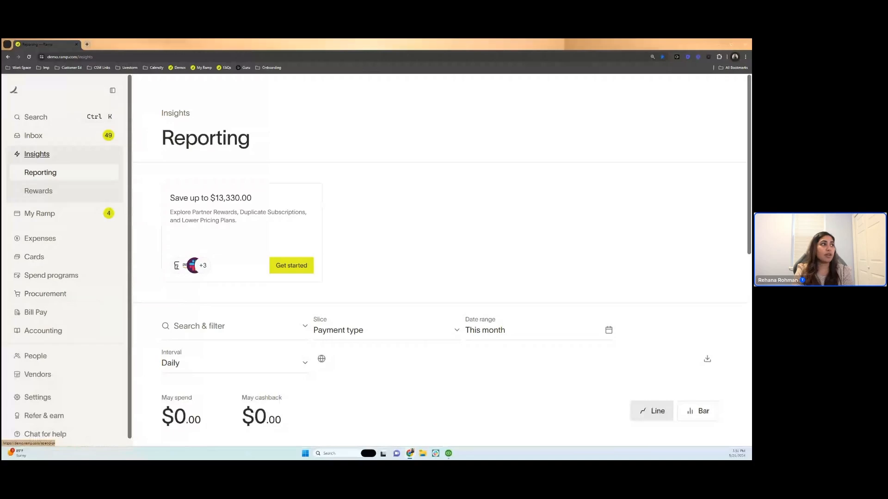
click(67, 337)
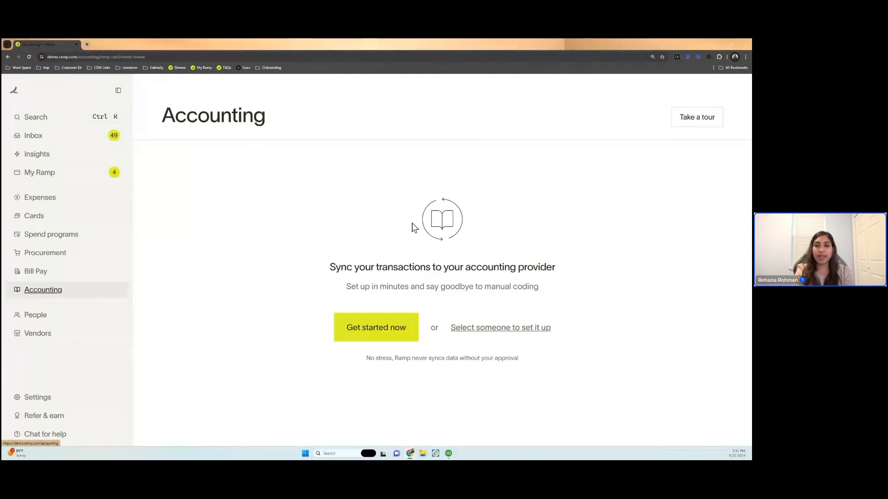
click(388, 340)
- Search the other accounting providers for "qbd", then choose QuickBooks Desktop (IIF Export) as the provider to connect
scroll(388, 338, down, 1)
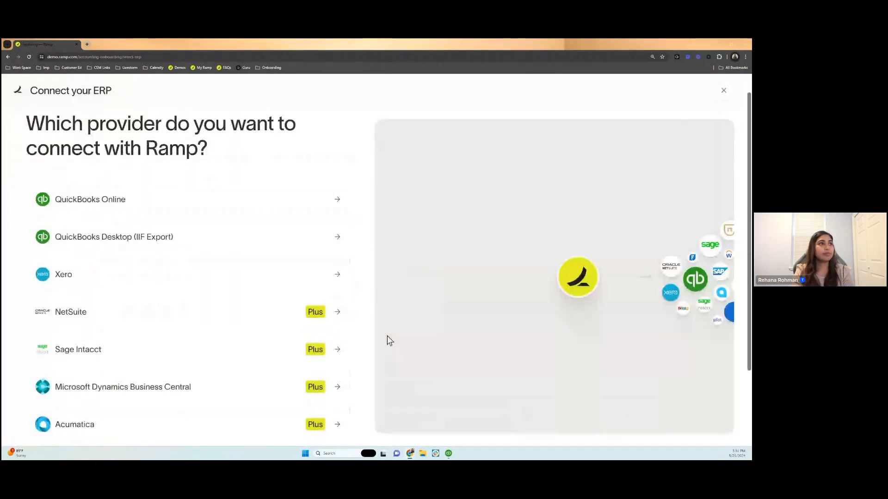
scroll(389, 340, down, 2)
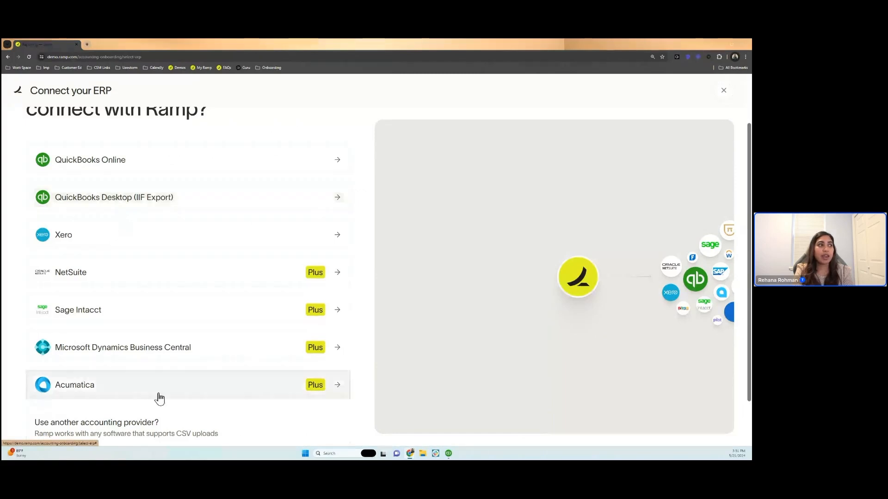
scroll(159, 397, down, 1)
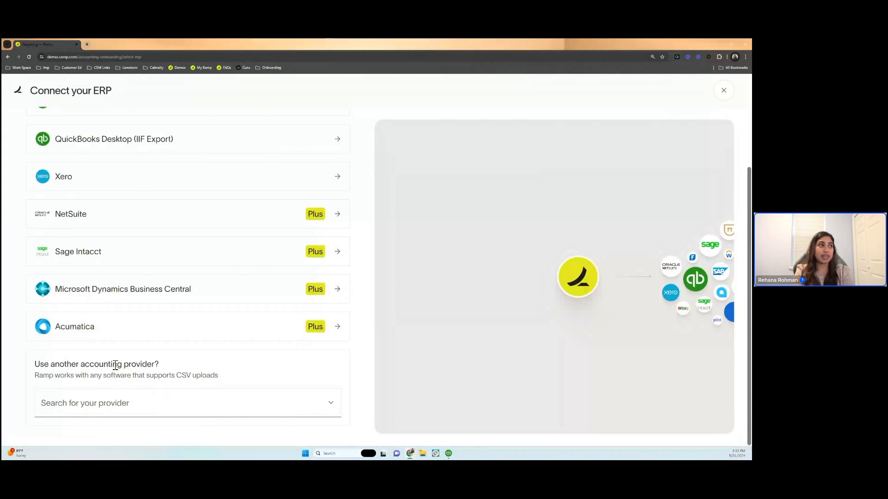
click(85, 407)
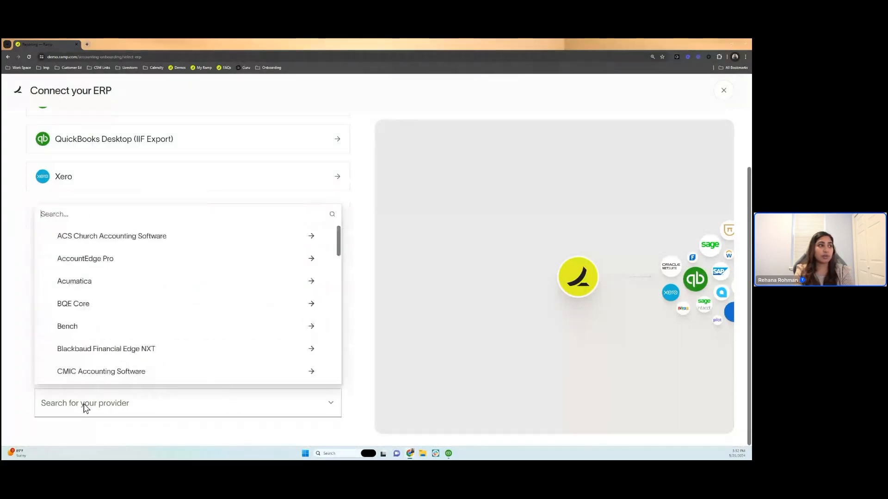
text(qbd)
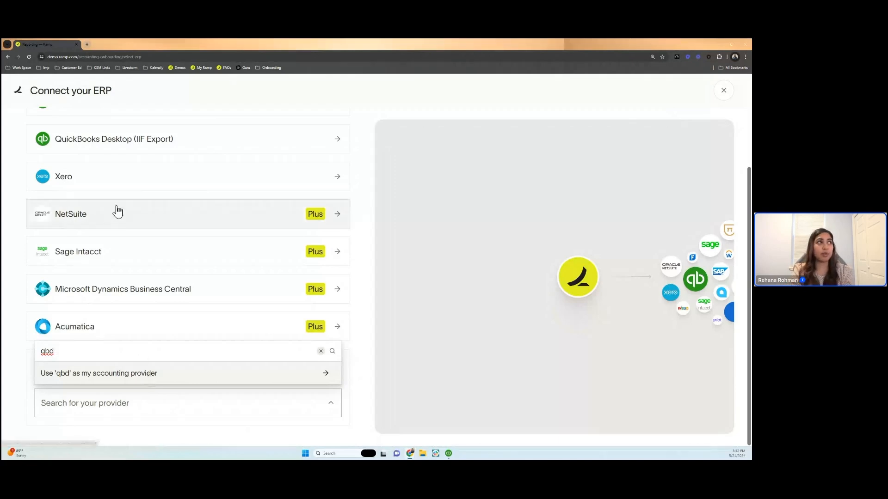
click(159, 139)
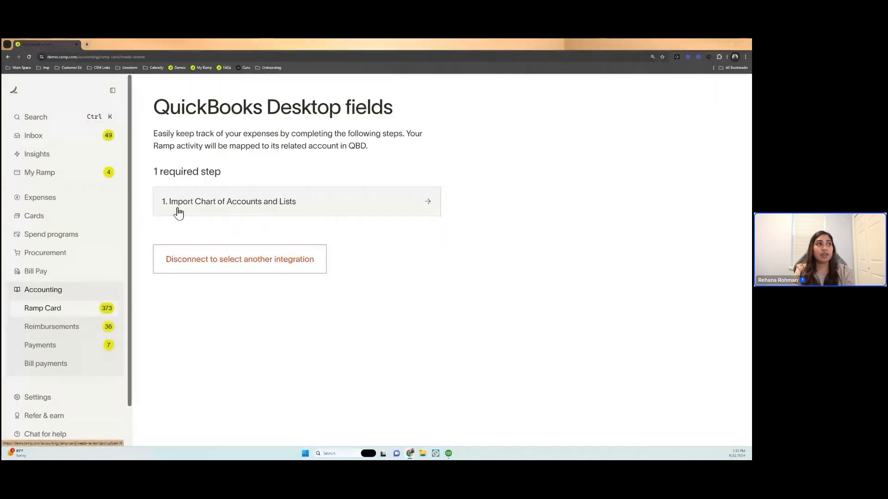
- Begin importing the Chart of Accounts and Lists, confirm the Ramp Liability Account exists, and upload the Ramp IIF file from the Desktop
click(226, 211)
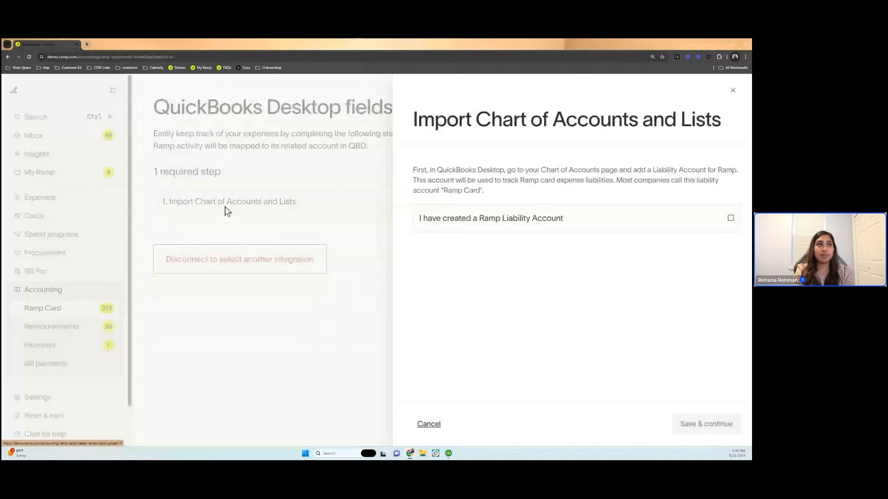
click(561, 220)
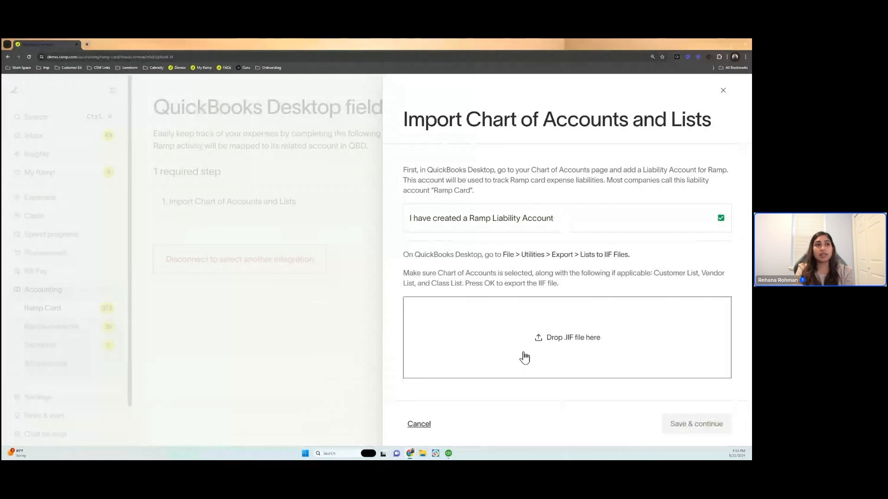
click(550, 323)
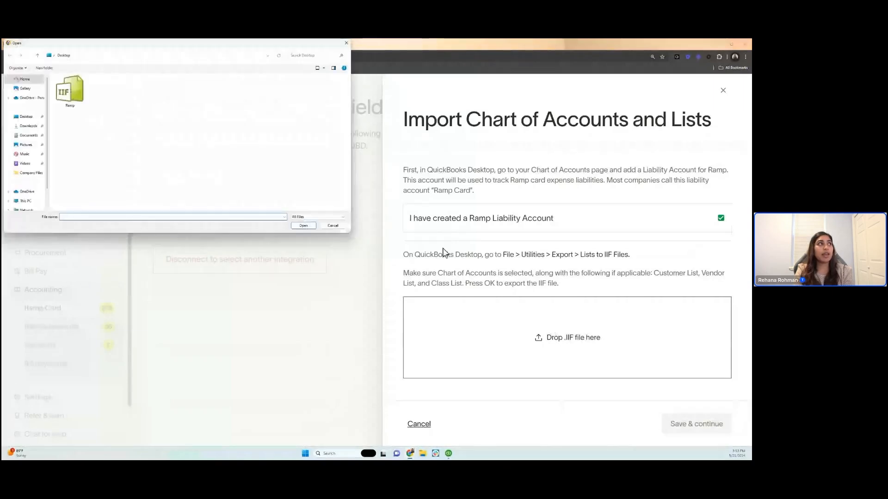
click(77, 88)
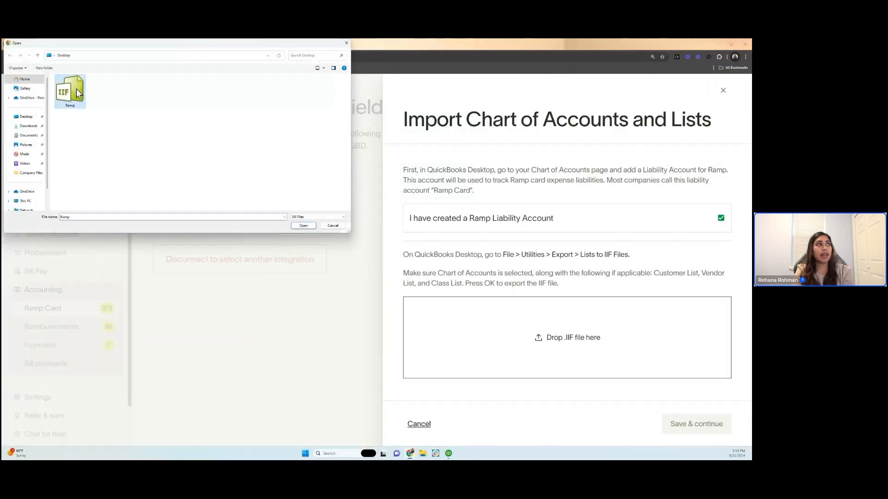
click(304, 227)
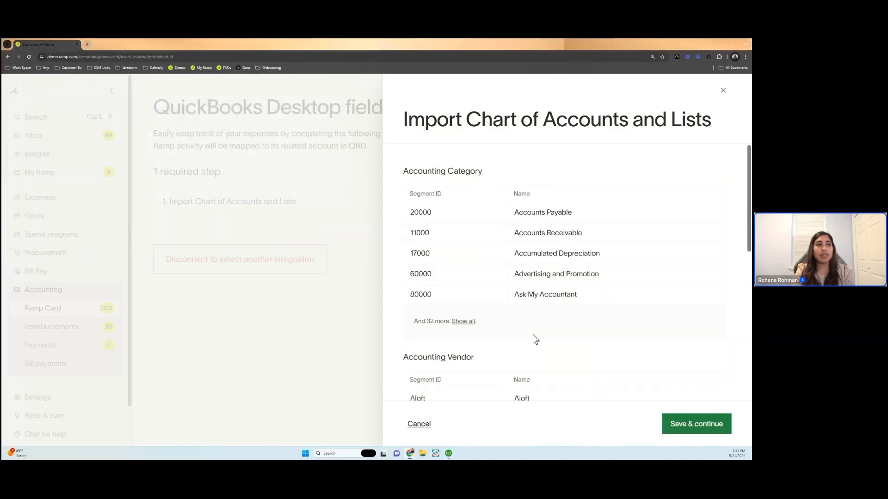
- Review the imported accounting categories, vendors and classes, and expand the category list to show every account
scroll(534, 337, down, 3)
scroll(534, 337, down, 3)
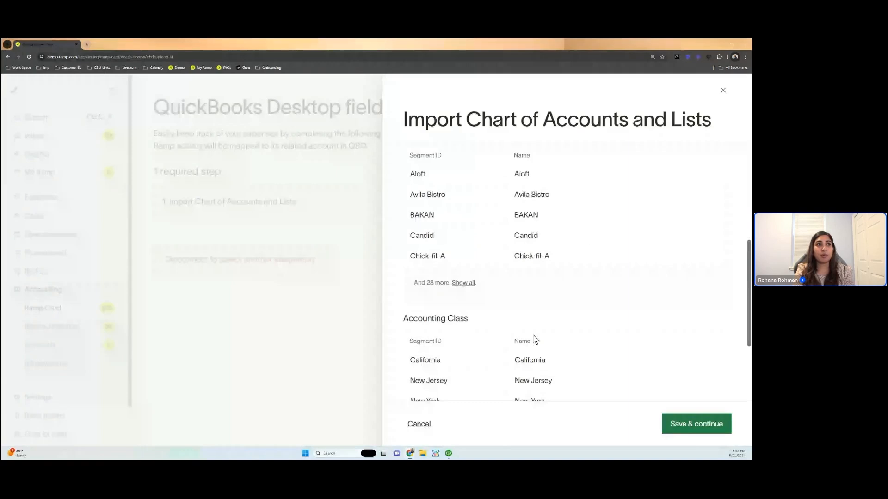
scroll(534, 340, down, 3)
scroll(534, 340, up, 10)
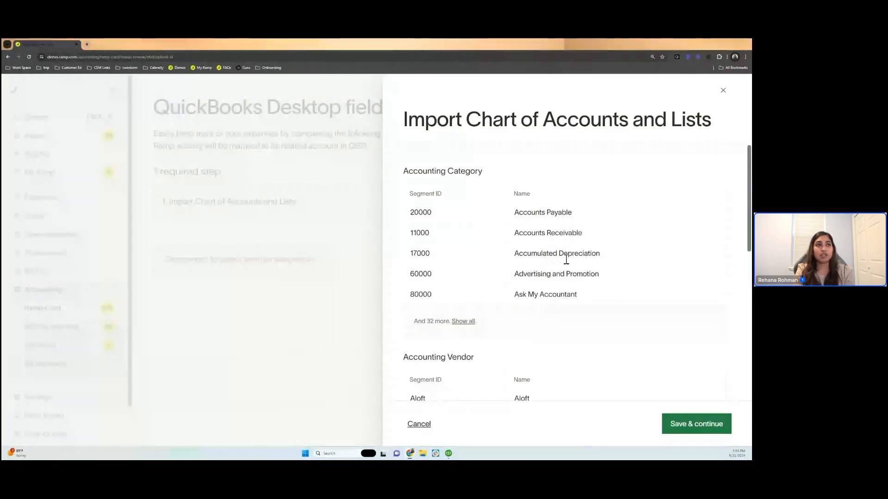
click(459, 322)
scroll(459, 327, down, 5)
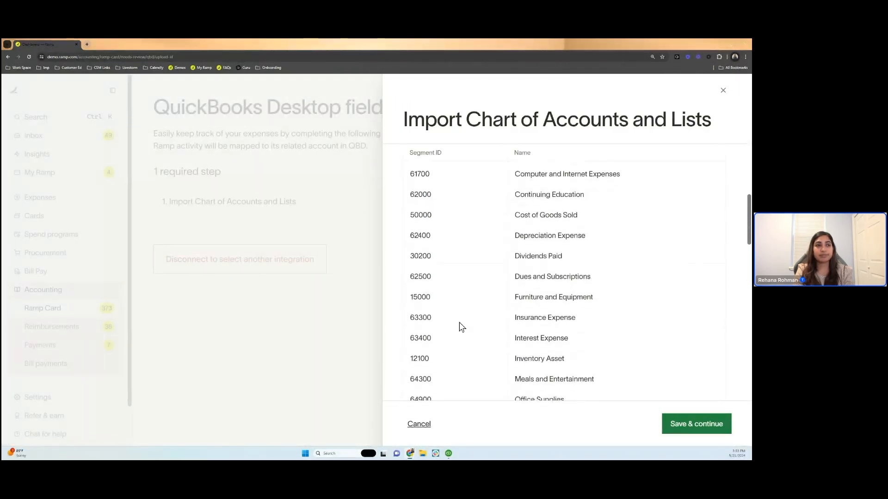
- Save the imported chart of accounts and lists, and link Ramp Card as the Ramp liability account
scroll(634, 405, down, 3)
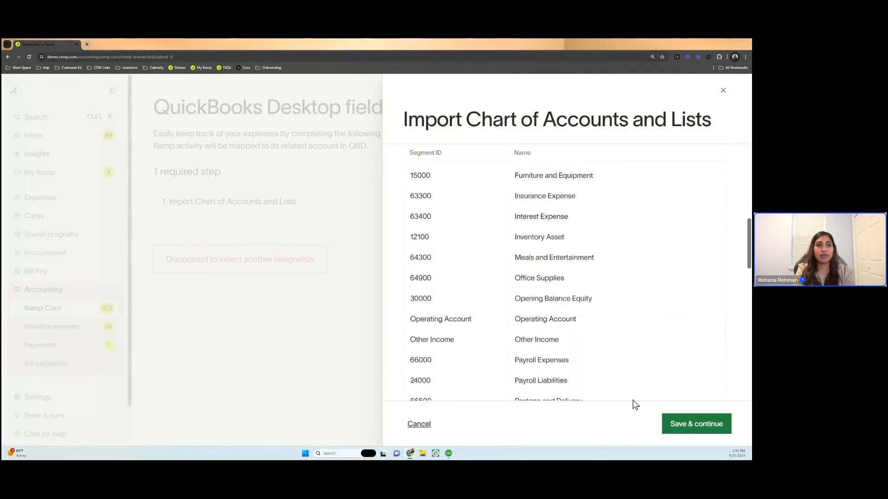
click(700, 426)
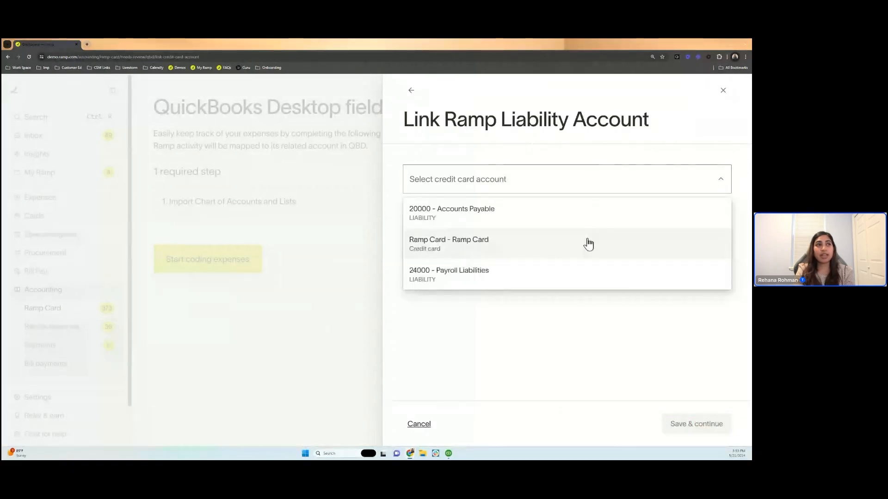
click(589, 243)
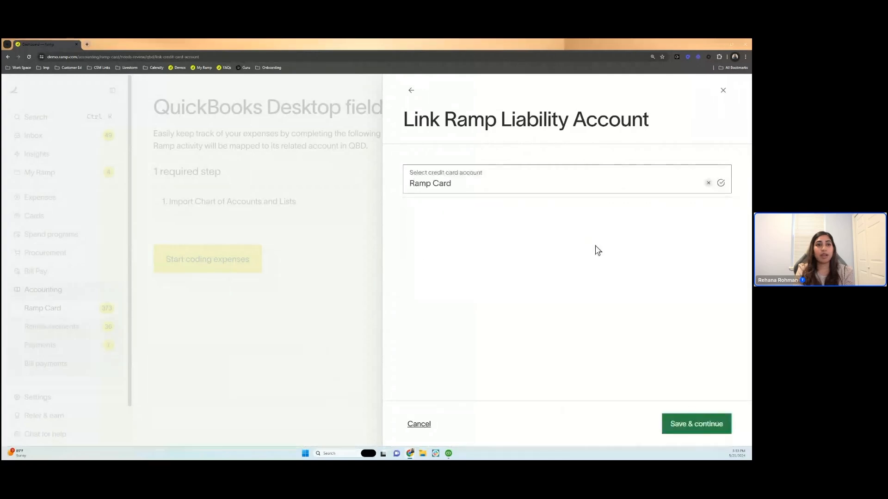
click(686, 421)
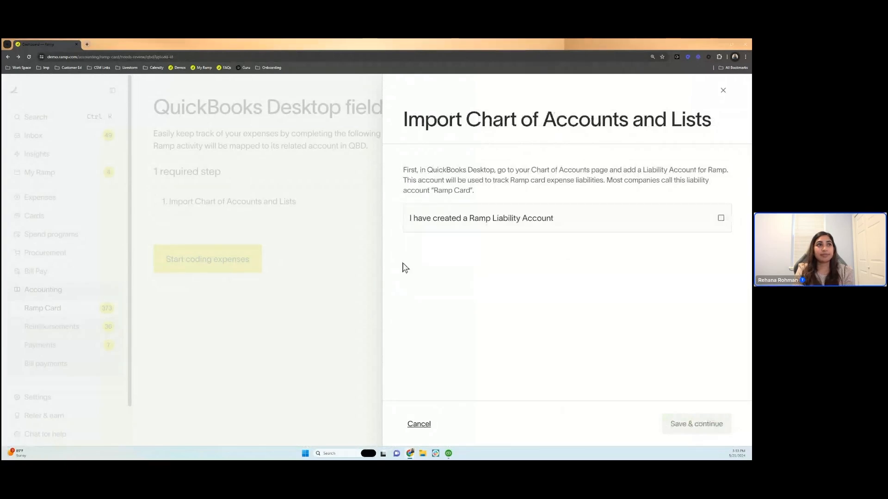
click(344, 262)
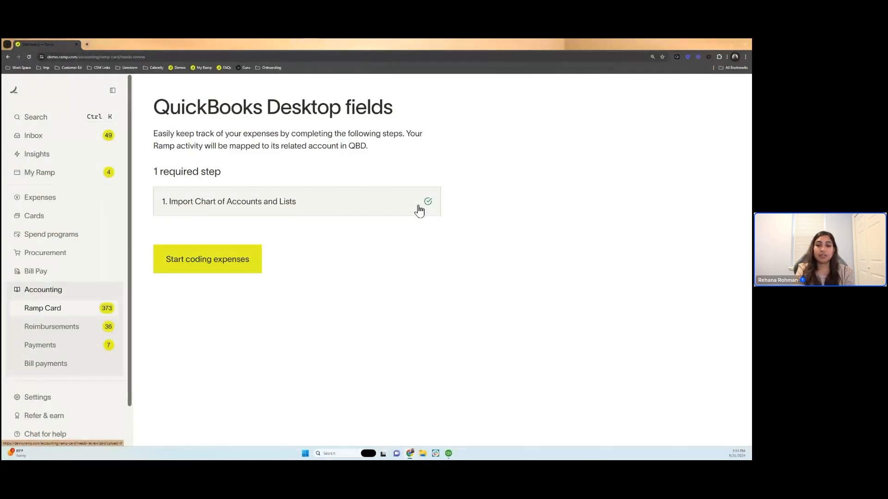
- Start coding expenses, then set the credit card liability account to Ramp Card in the card spend sync settings
click(229, 259)
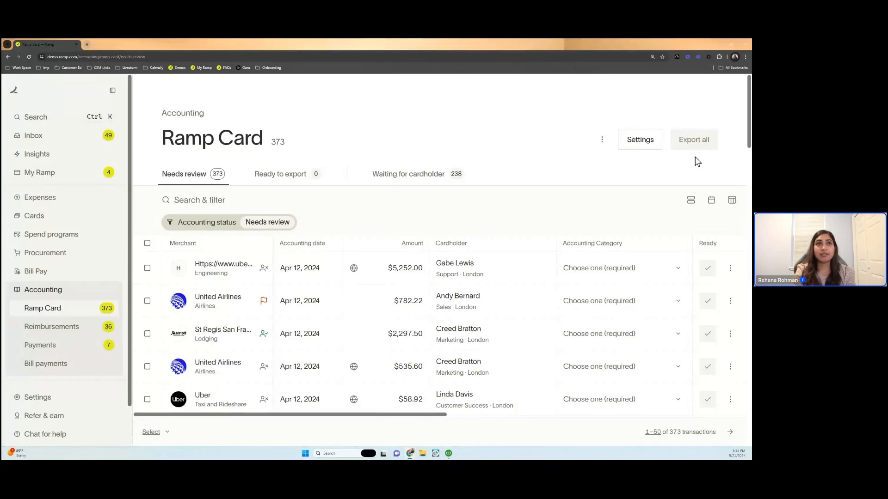
click(646, 146)
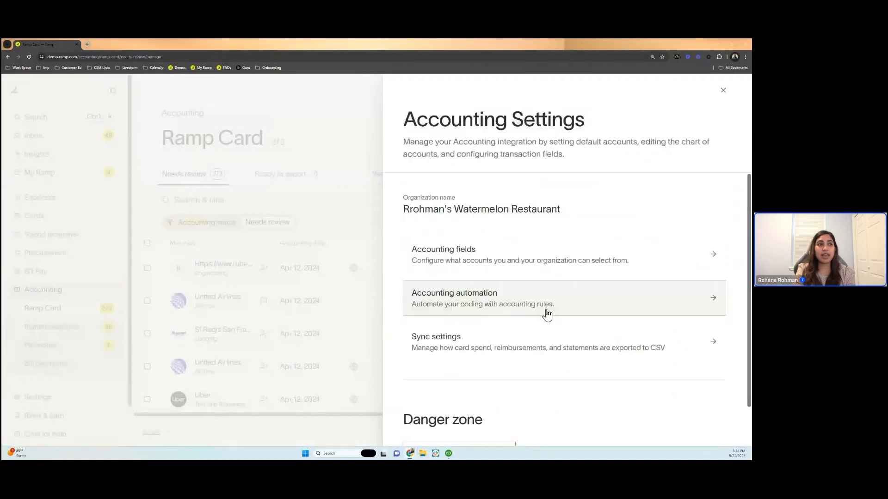
click(539, 341)
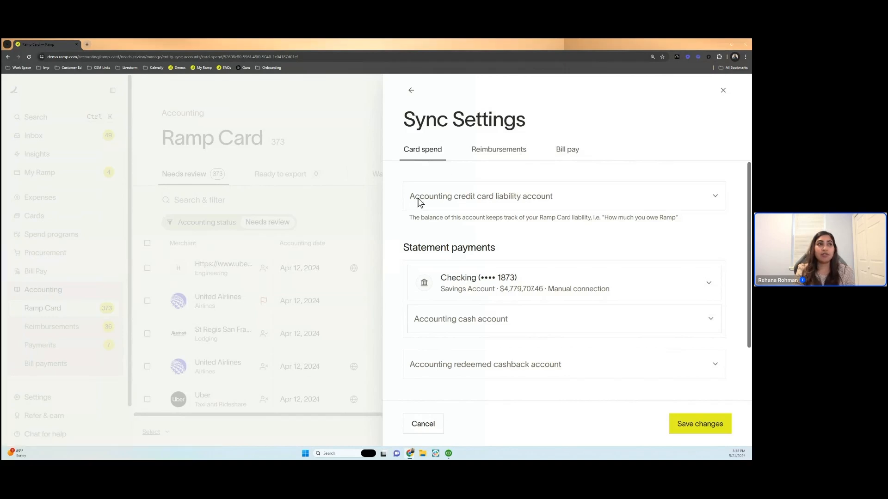
click(524, 199)
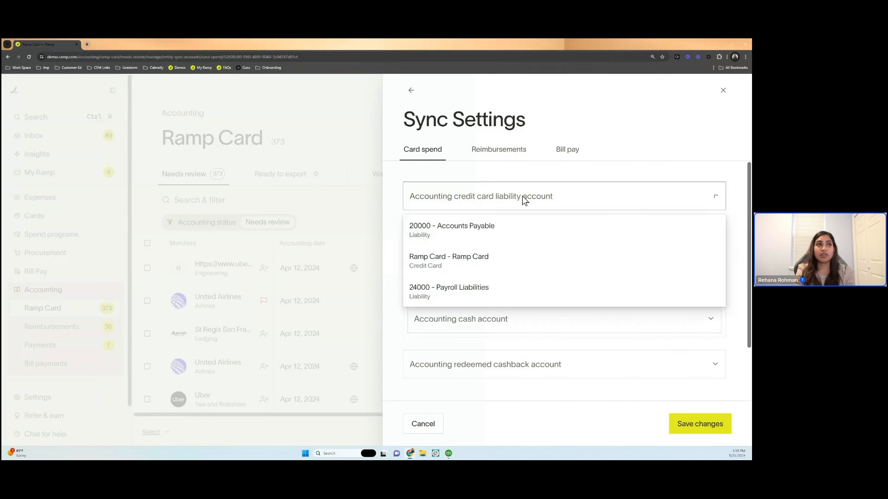
click(483, 264)
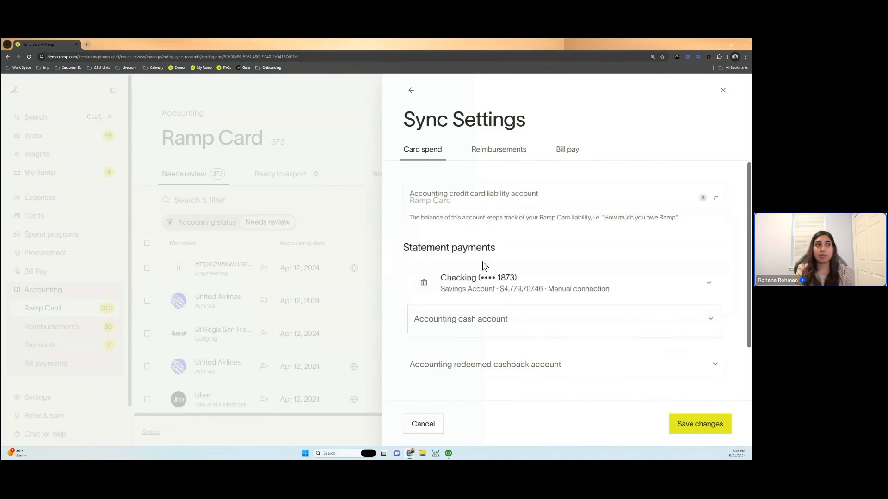
- Keep the checking account as the statement payment source and set its accounting cash account to Operating Account
scroll(481, 262, down, 1)
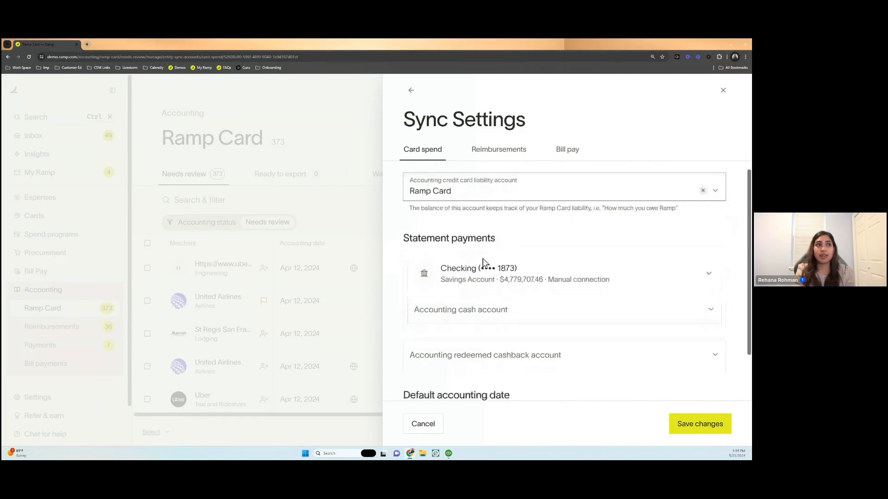
scroll(483, 261, down, 1)
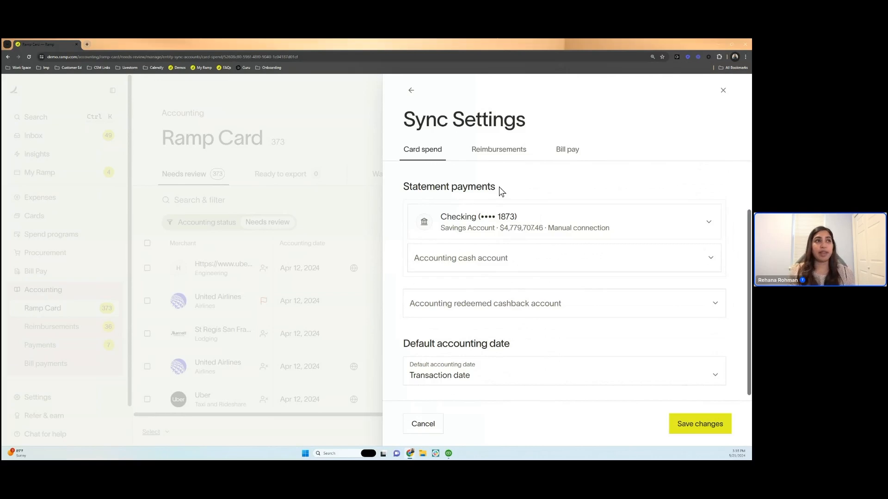
click(513, 223)
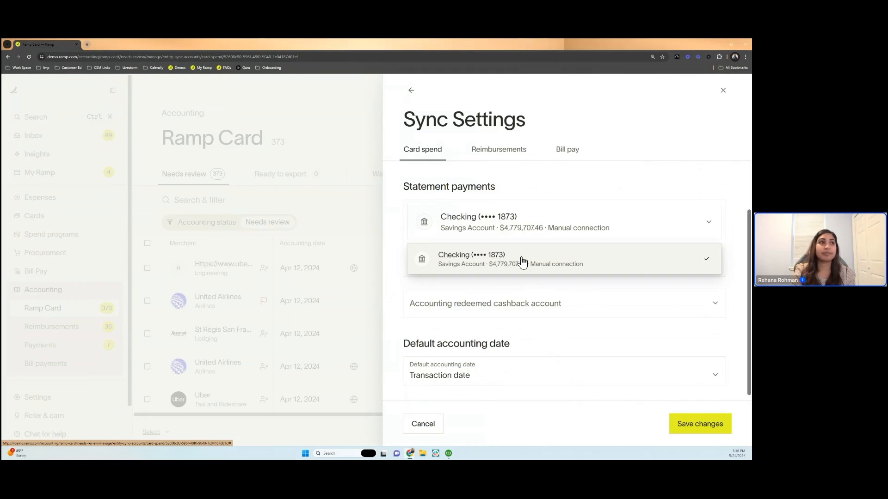
click(392, 265)
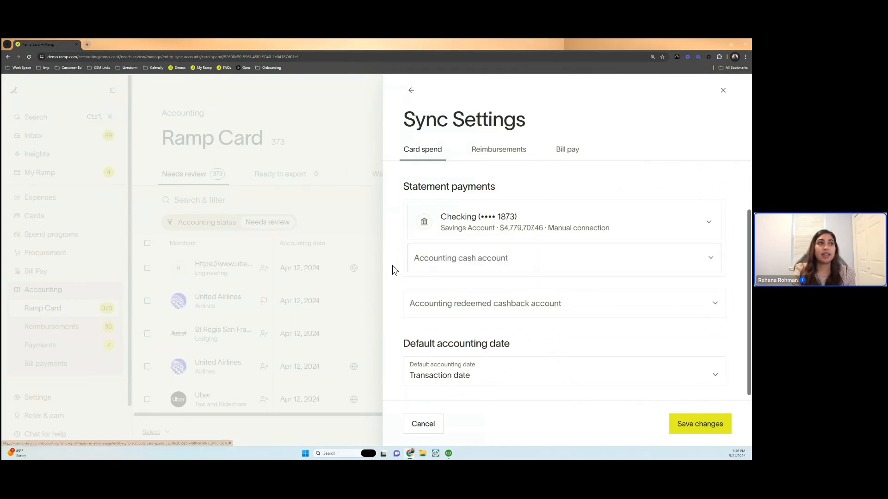
click(436, 263)
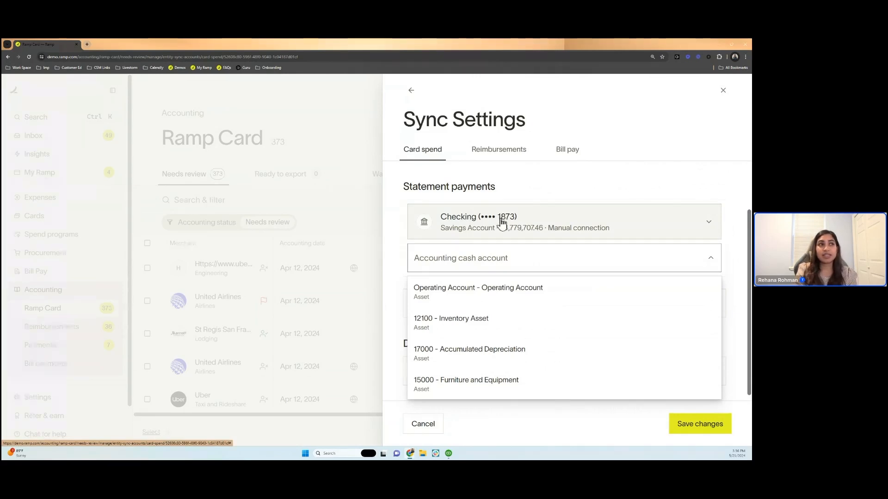
click(544, 292)
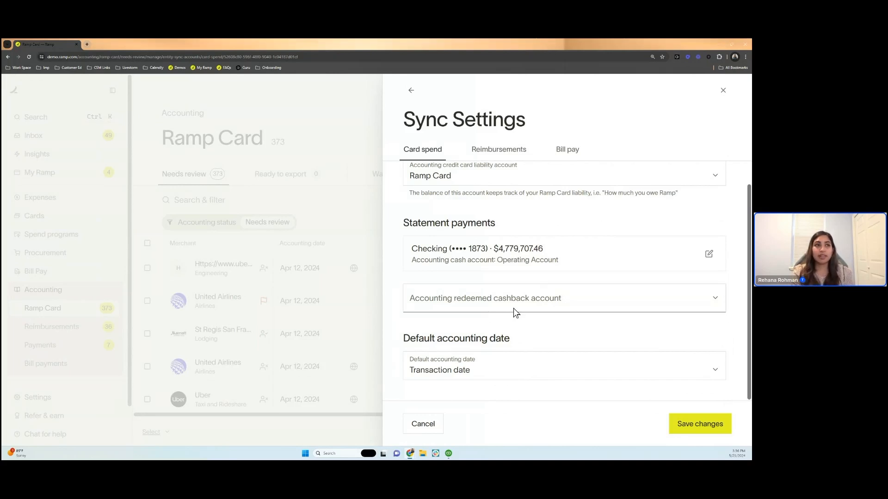
- Set the accounting redeemed cashback account for card spend to Other Income
click(515, 312)
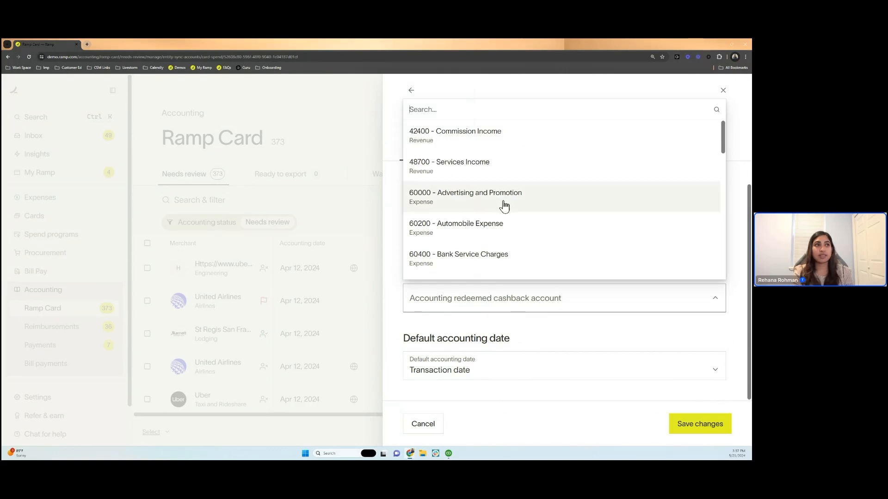
scroll(477, 230, down, 3)
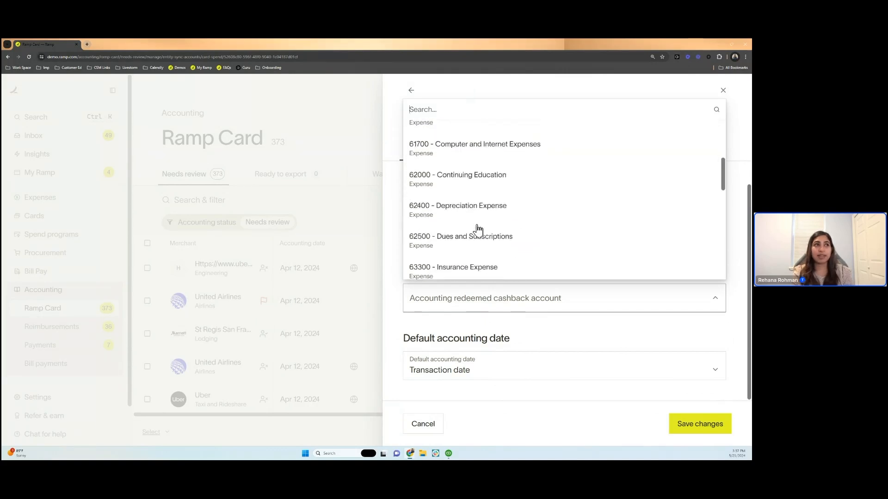
scroll(478, 229, down, 3)
scroll(478, 229, up, 2)
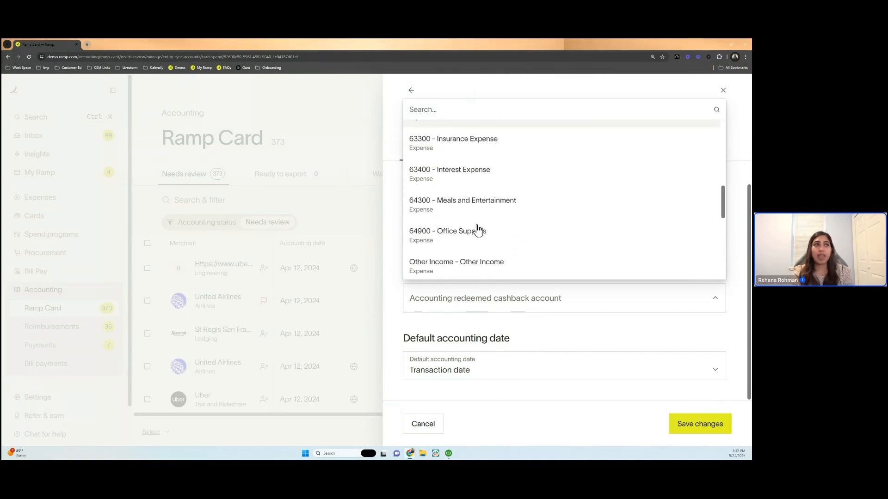
scroll(477, 229, down, 1)
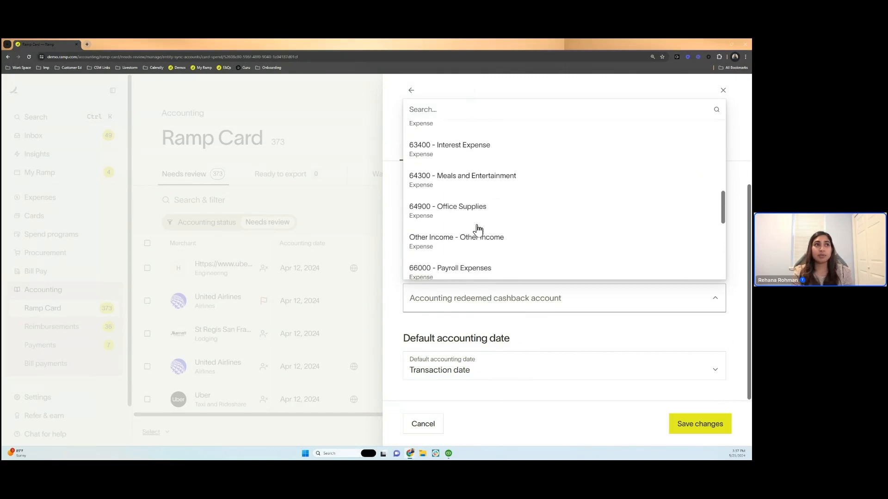
click(472, 245)
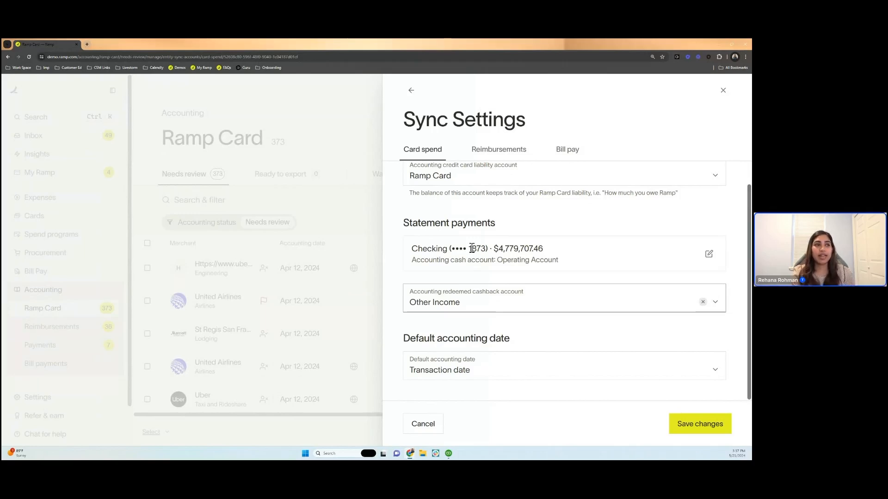
- Review the default accounting date options, keep Transaction date, and save the card spend sync settings
click(466, 373)
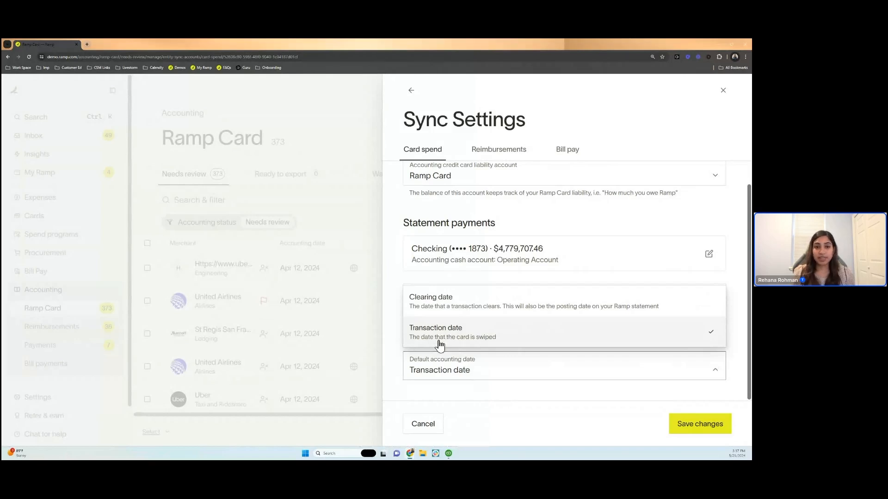
click(423, 342)
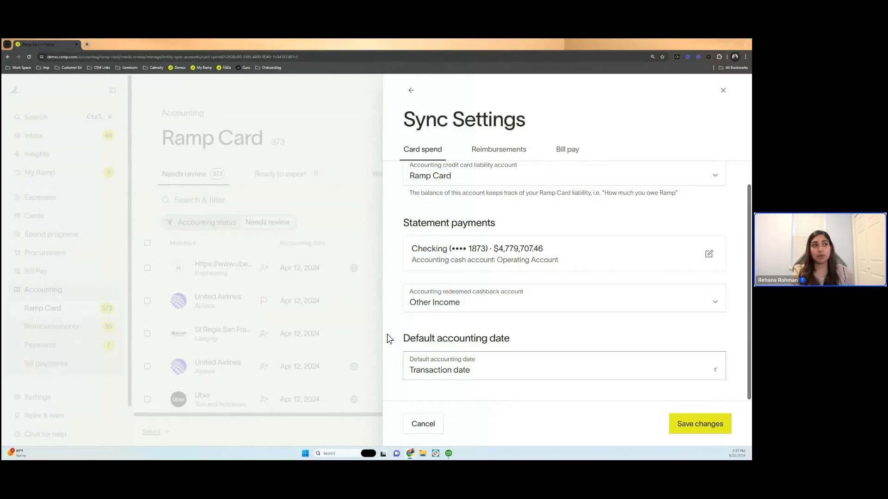
click(463, 376)
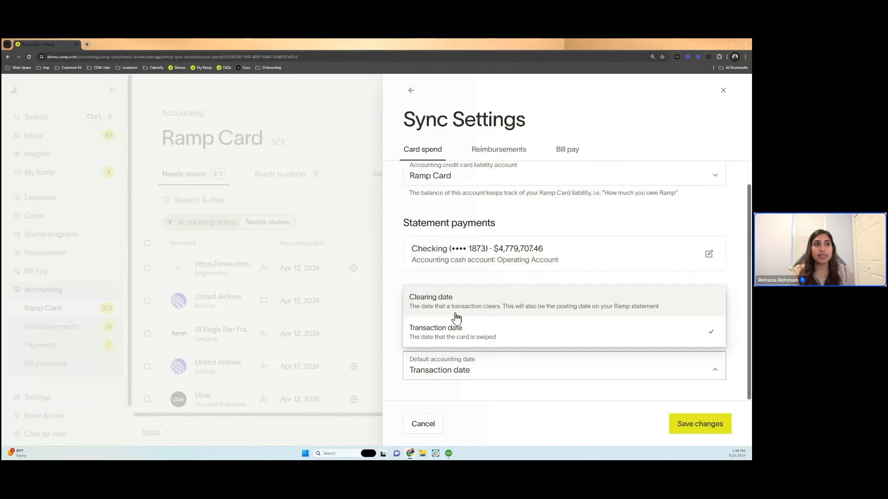
click(396, 325)
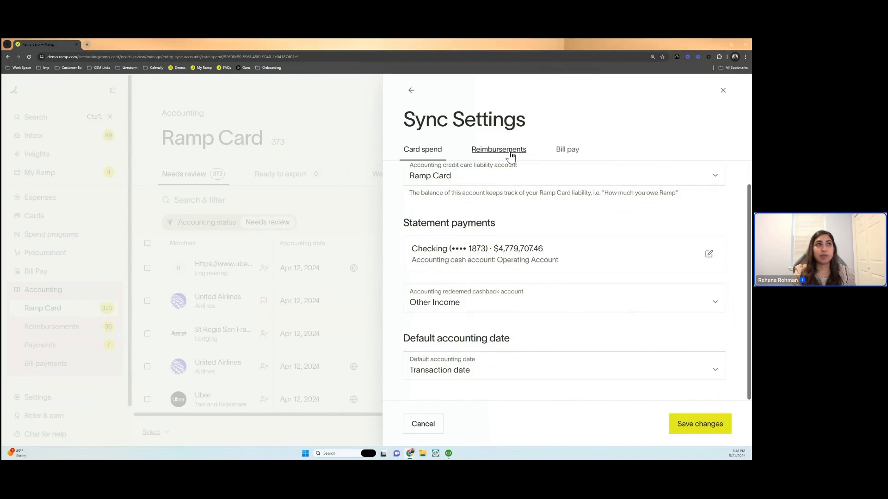
click(680, 422)
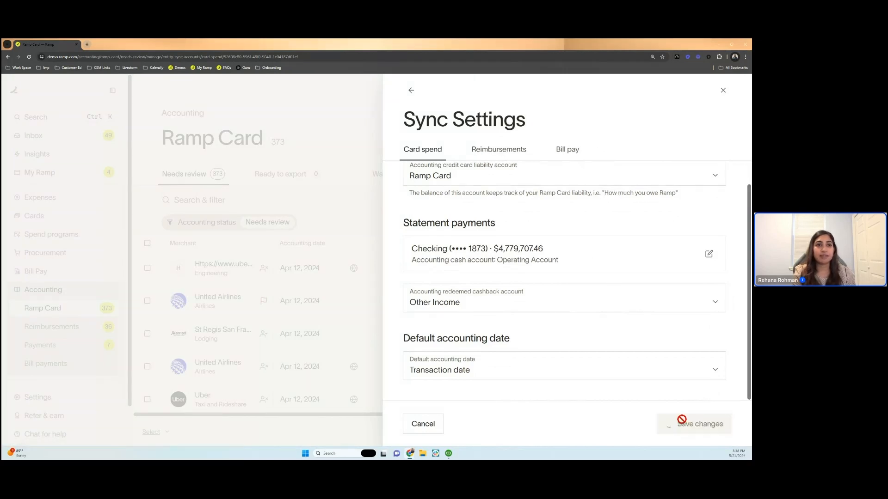
- Set the reimbursements payable account to 20000 - Accounts Payable in the reimbursement sync settings
click(508, 156)
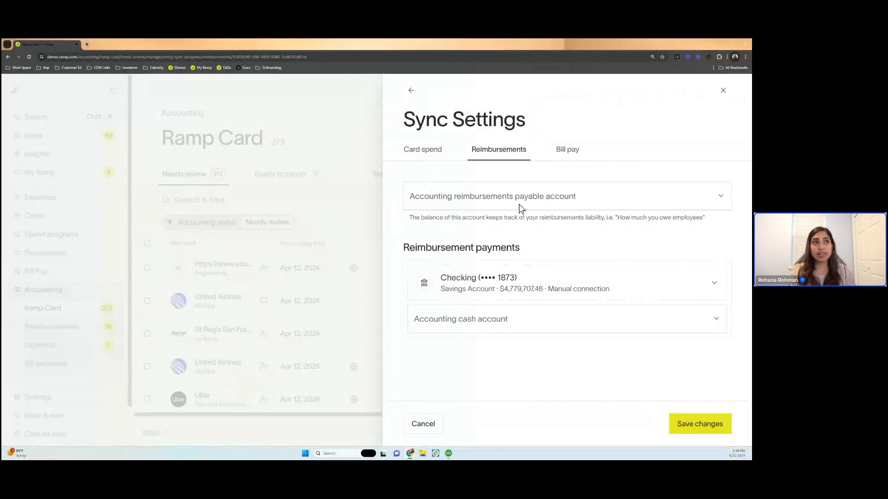
click(519, 205)
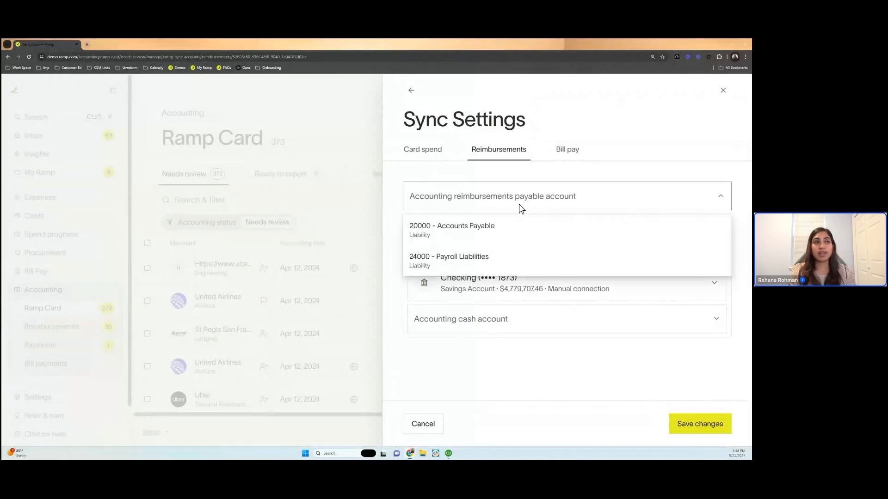
click(451, 245)
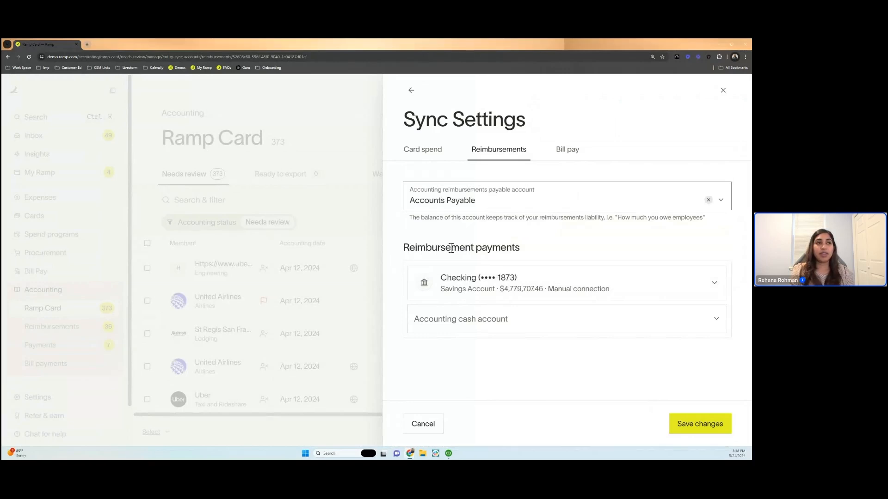
- Keep the checking account for reimbursement payments, set its accounting cash account to Operating Account, and save the changes
click(462, 300)
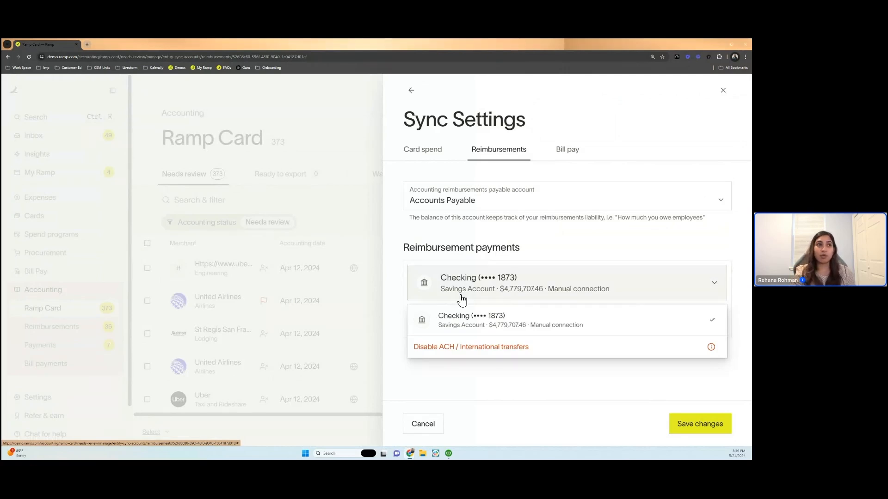
click(444, 362)
click(447, 323)
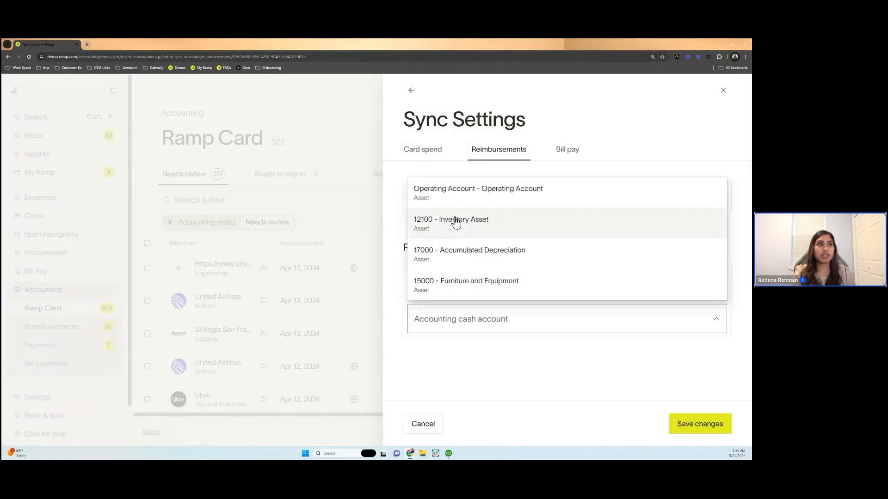
click(469, 188)
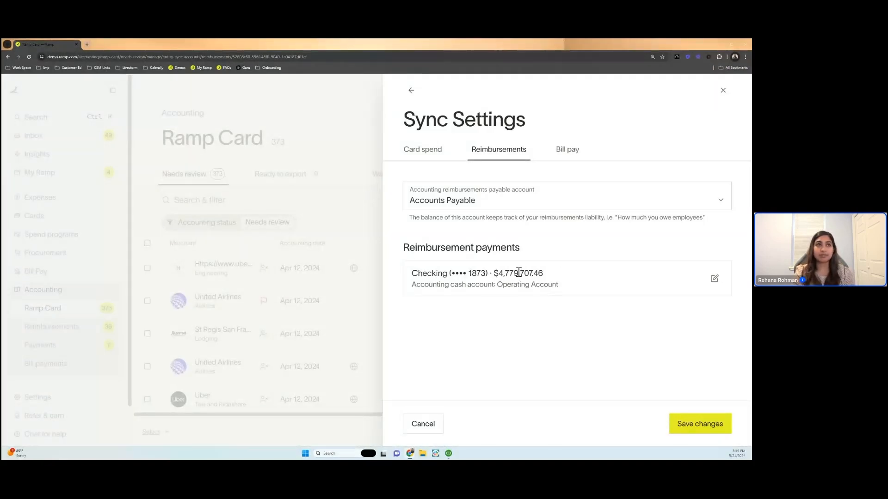
click(689, 422)
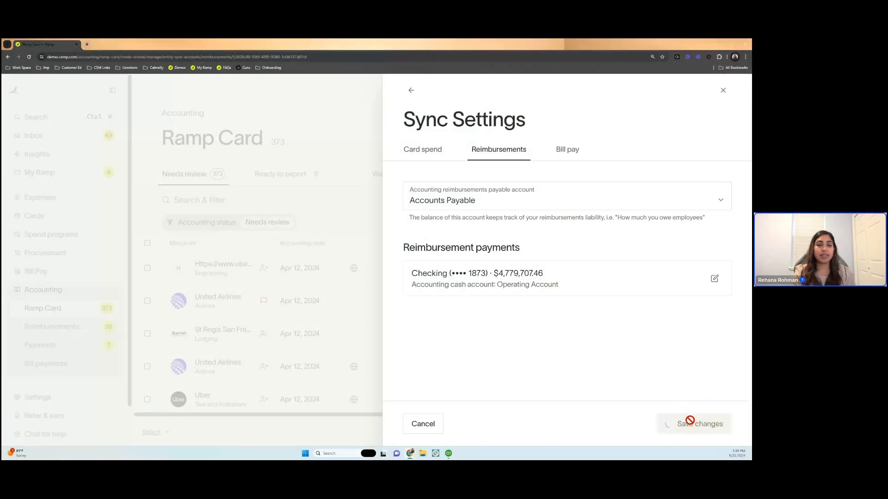
- Set the accounts payable account in the bill pay sync settings to 20000 - Accounts Payable
click(567, 150)
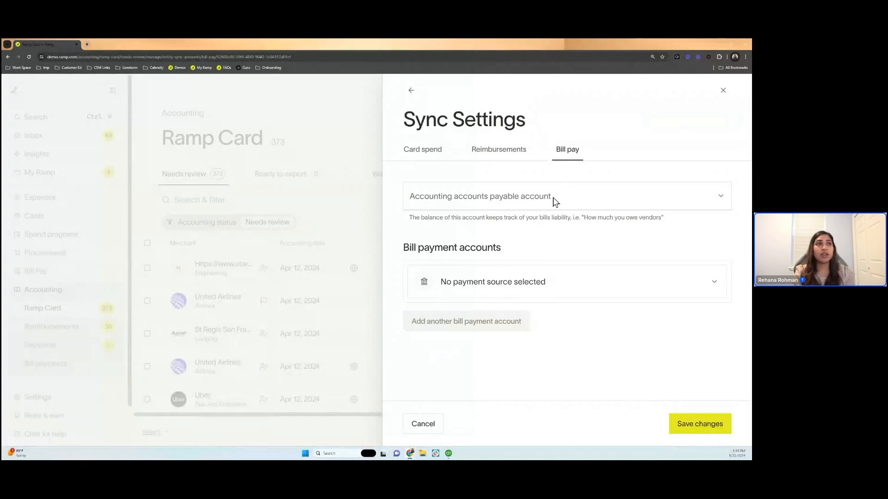
click(555, 202)
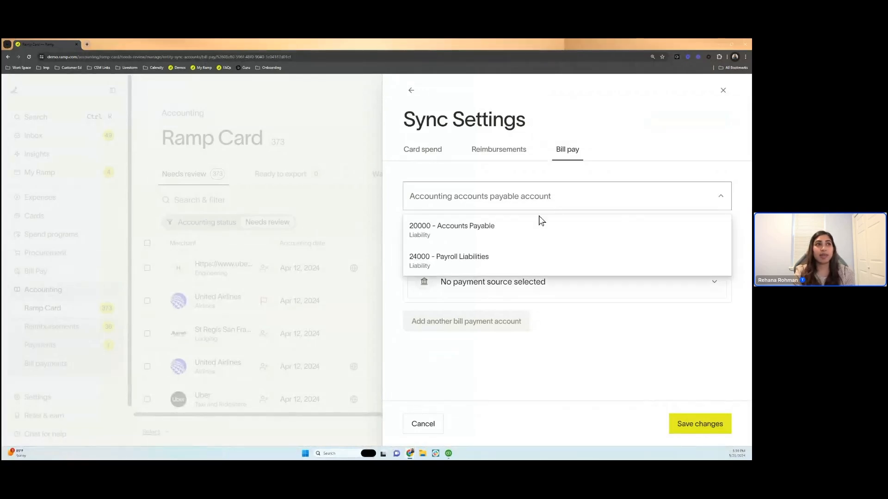
click(526, 236)
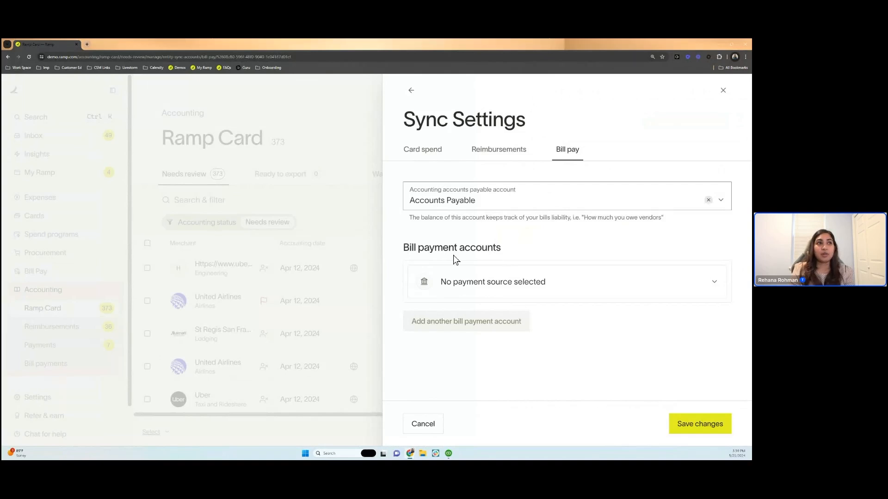
- Choose the checking account for bill payments, set its accounting cash account to Operating Account, and save the changes
click(478, 296)
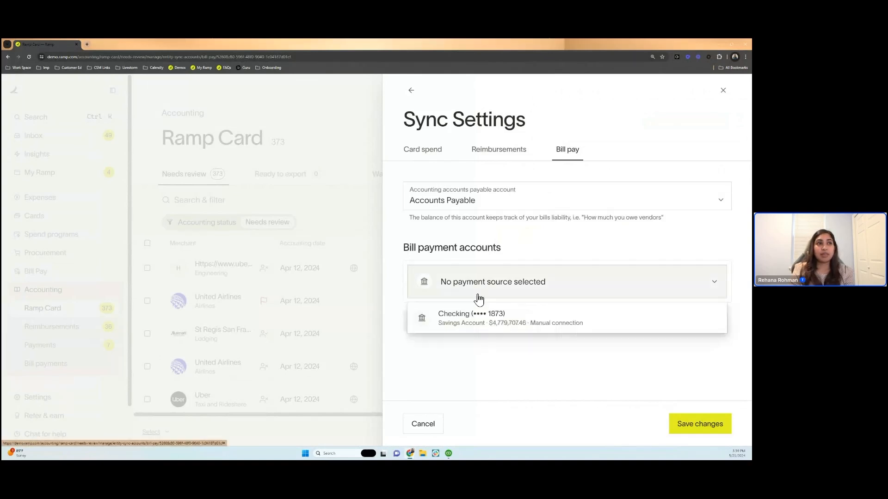
click(486, 329)
click(487, 331)
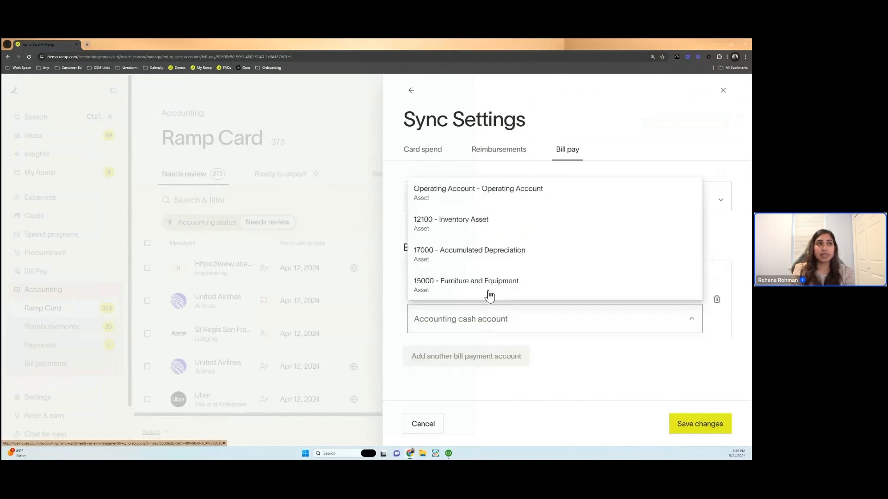
click(514, 191)
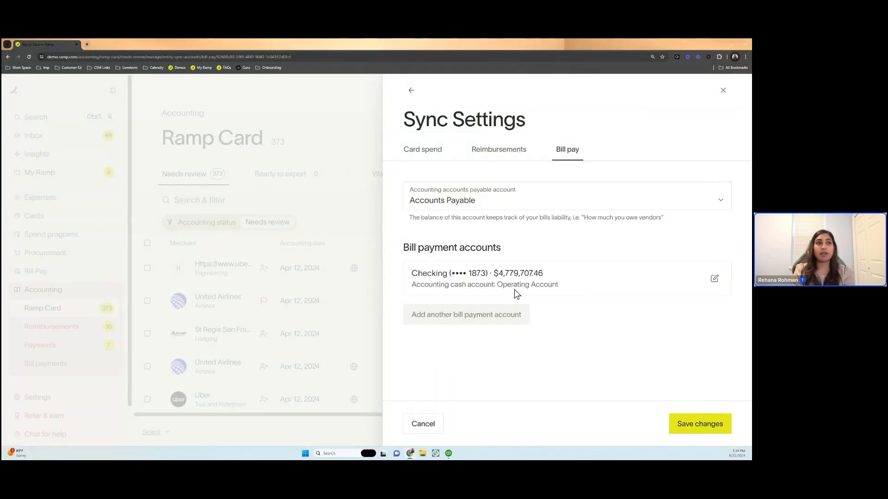
click(695, 432)
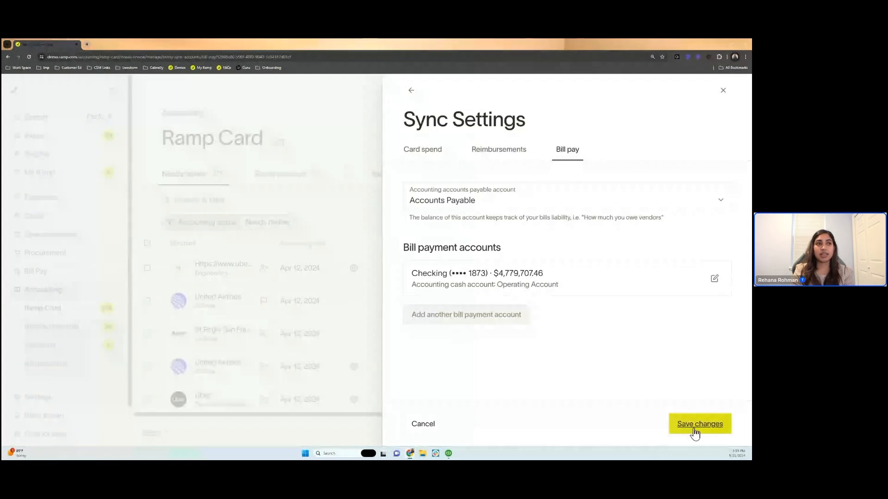
right_click(693, 428)
click(694, 427)
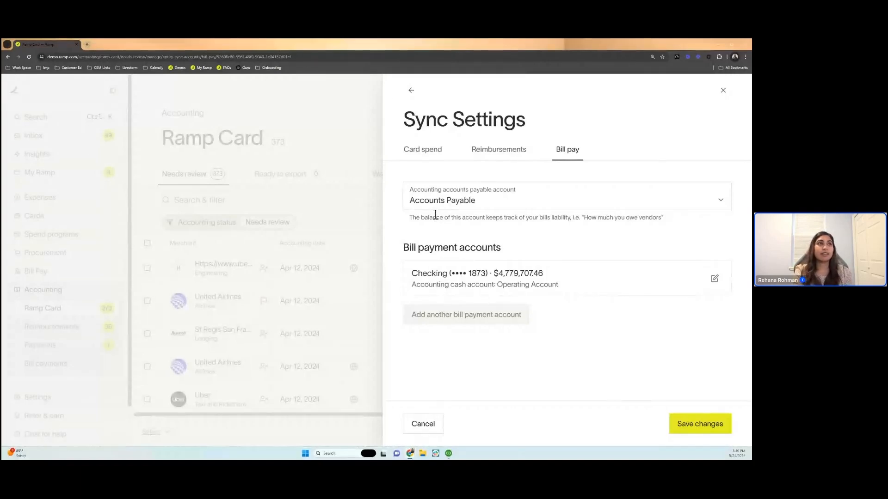
- Leave the sync settings and open the configuration of the Category field among the accounting fields
click(412, 91)
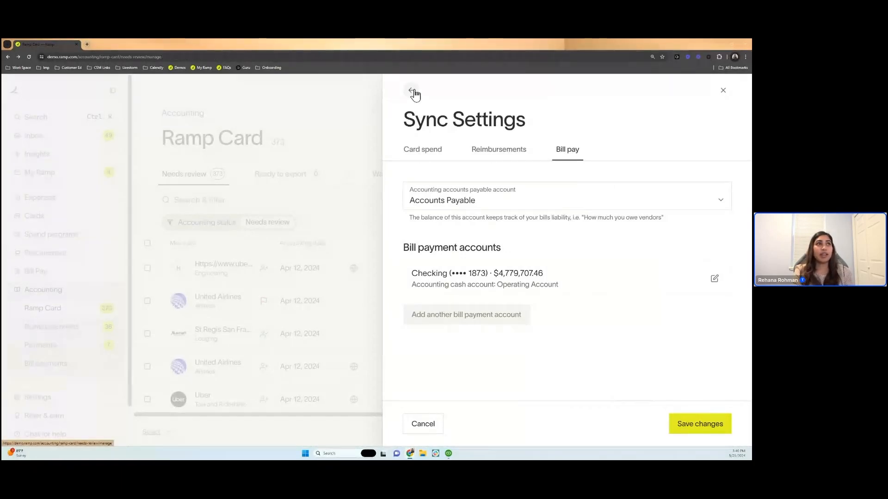
click(412, 92)
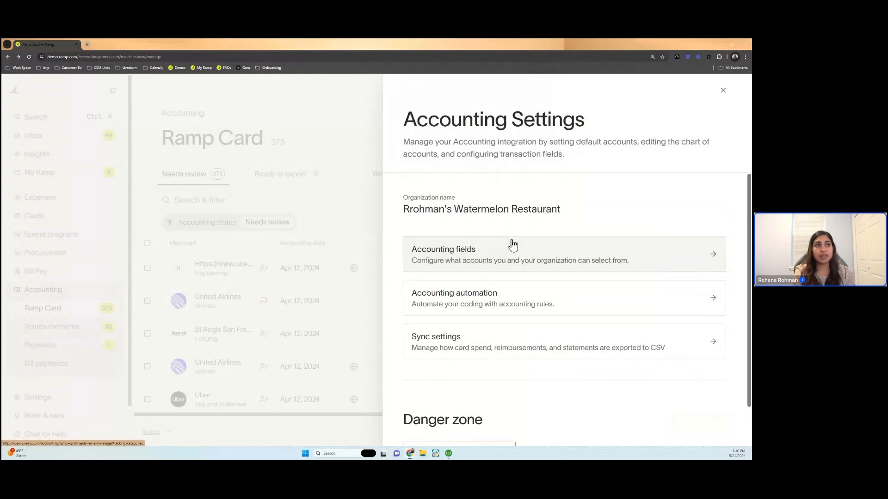
click(464, 255)
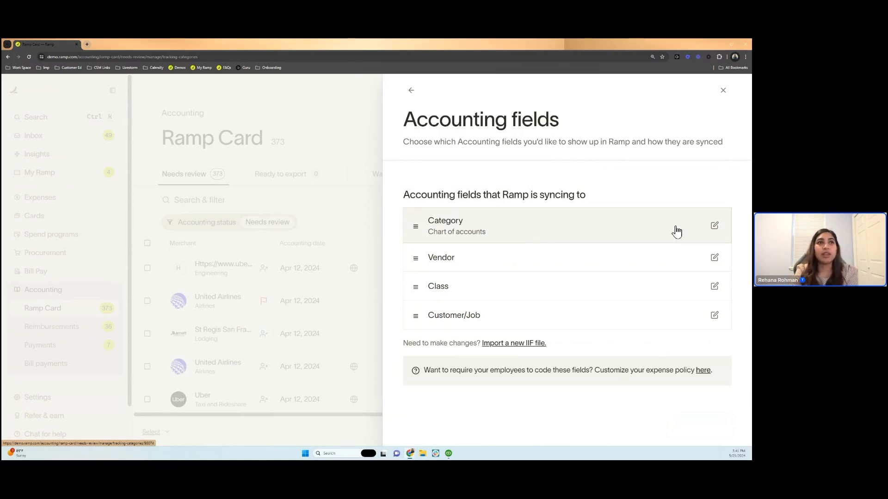
click(716, 229)
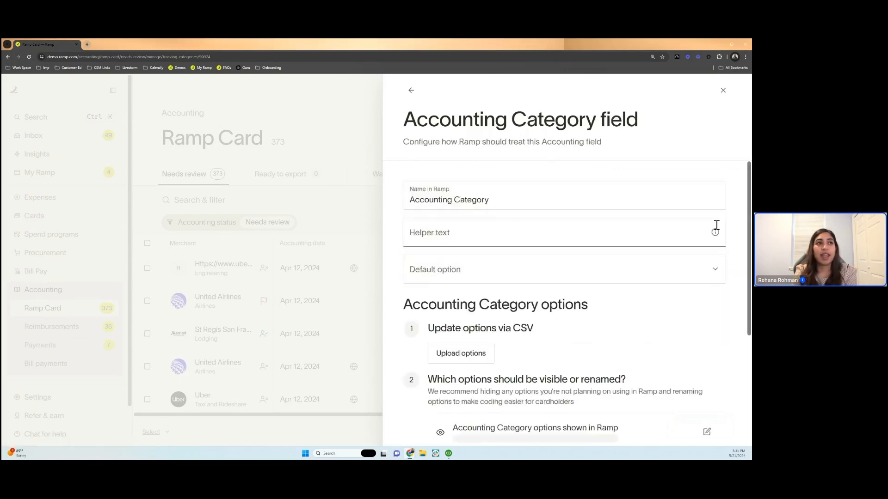
scroll(581, 355, down, 3)
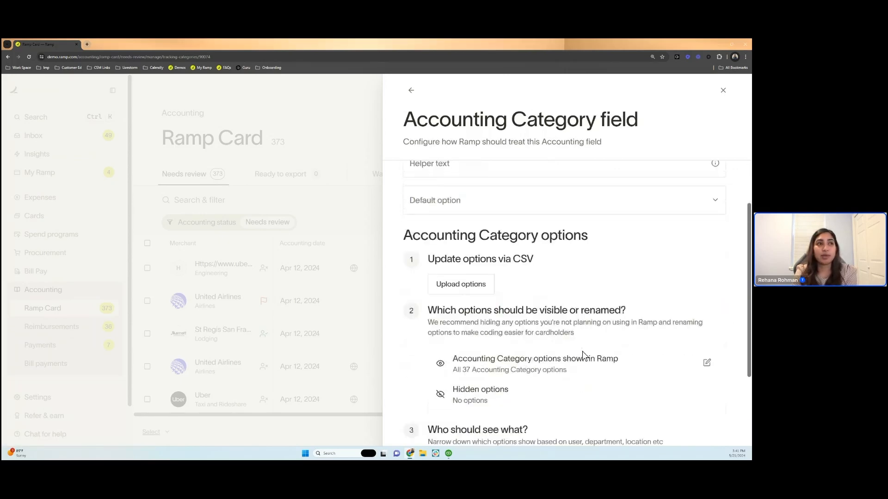
scroll(584, 356, down, 1)
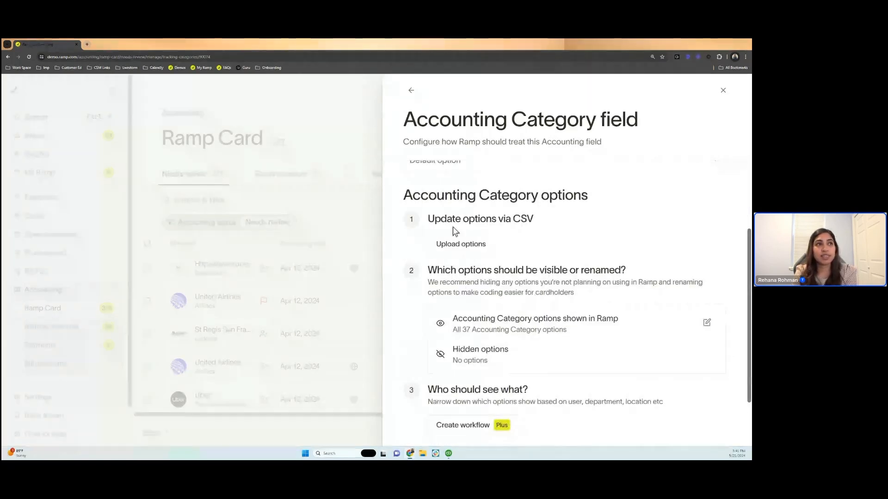
- Review the page for uploading an edited category list and the choices for the Accounting Category's default option
click(478, 252)
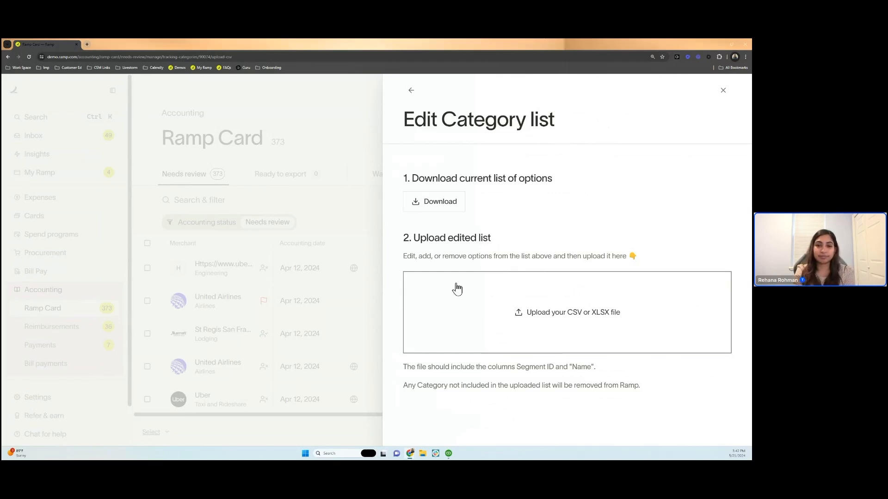
drag(449, 257, 637, 257)
click(408, 95)
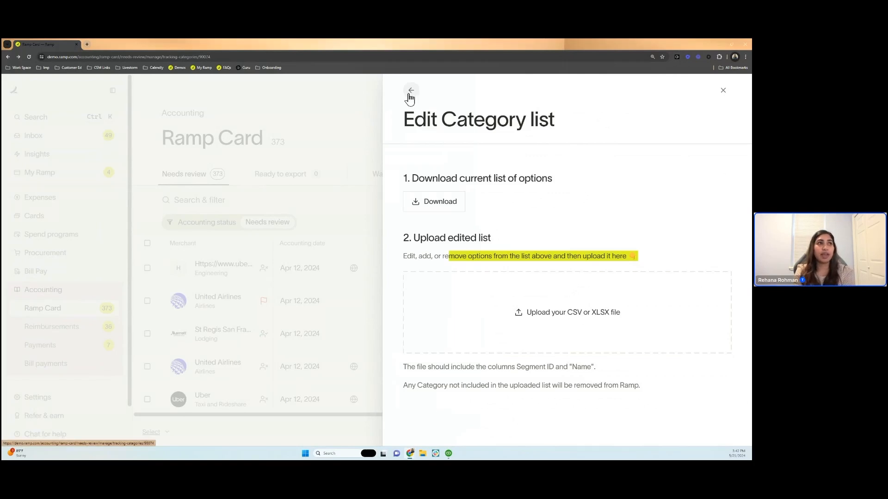
click(466, 262)
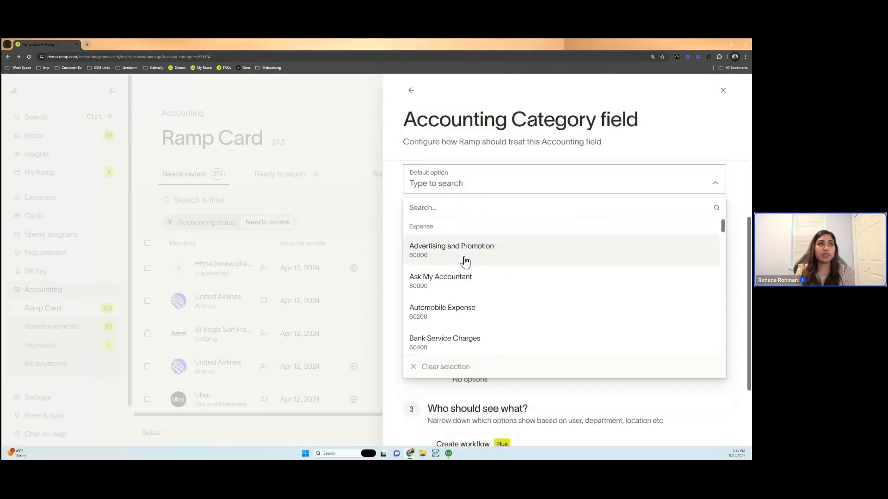
click(388, 307)
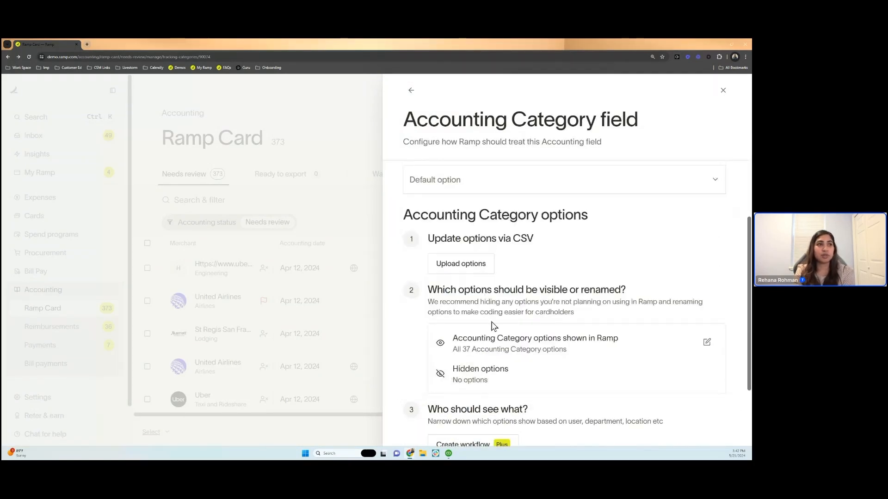
- Create a workflow filtering Accounting Category options with the condition that Ramp department is Engineering
scroll(492, 324, down, 1)
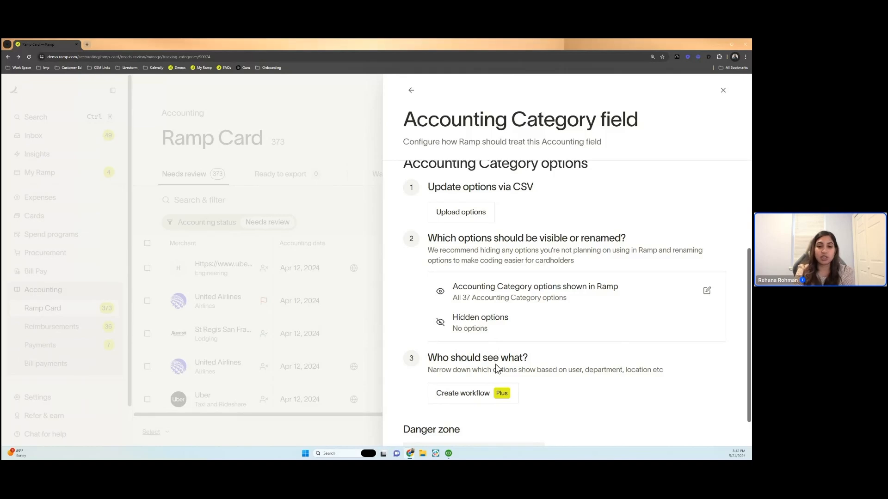
scroll(497, 368, down, 1)
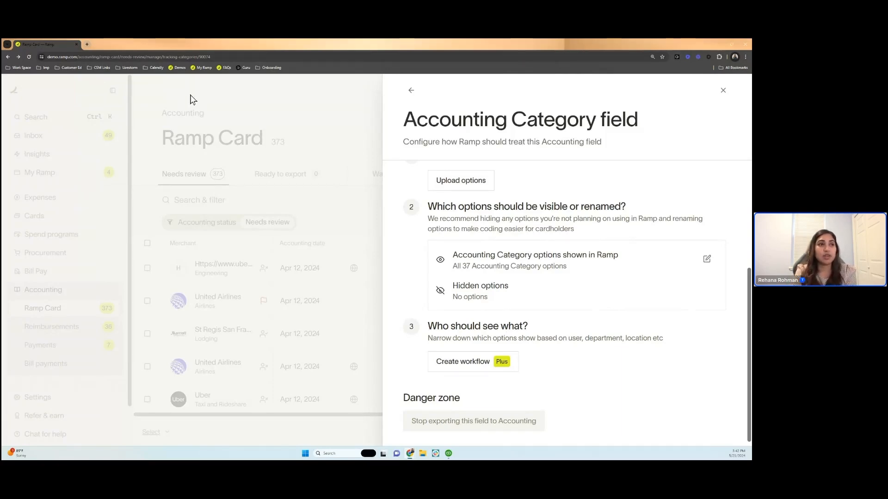
click(484, 364)
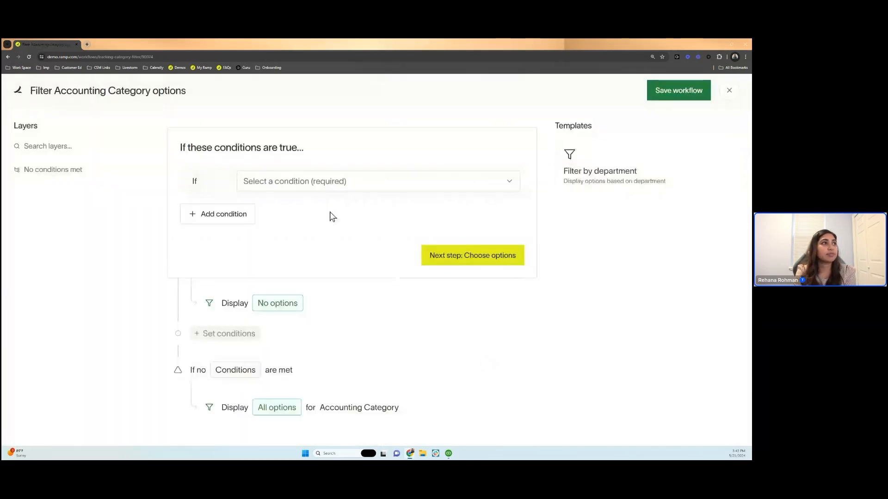
click(279, 184)
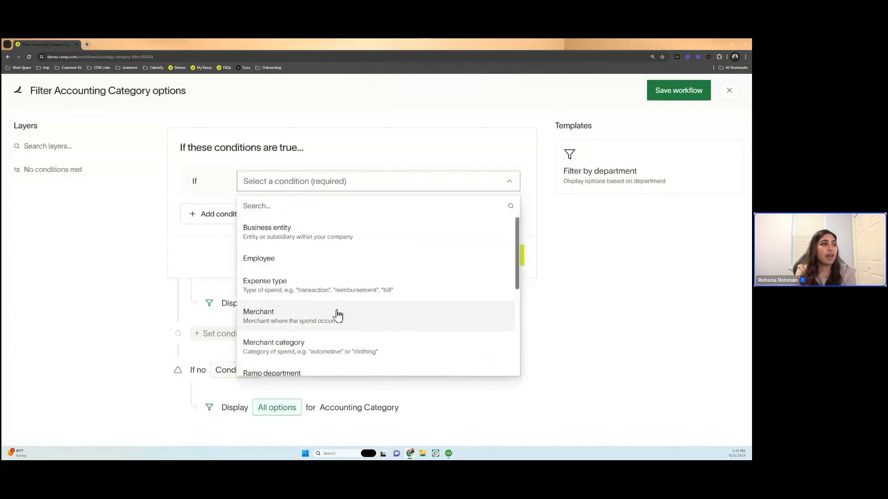
scroll(337, 314, down, 2)
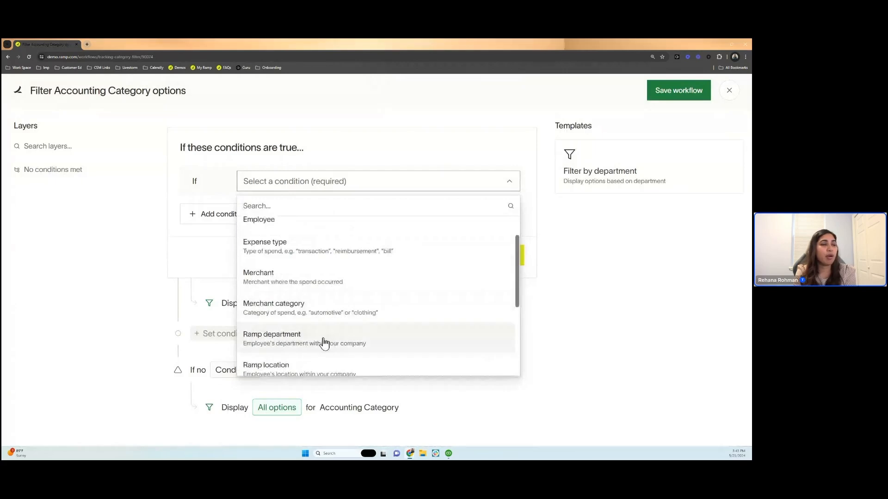
click(324, 340)
click(313, 209)
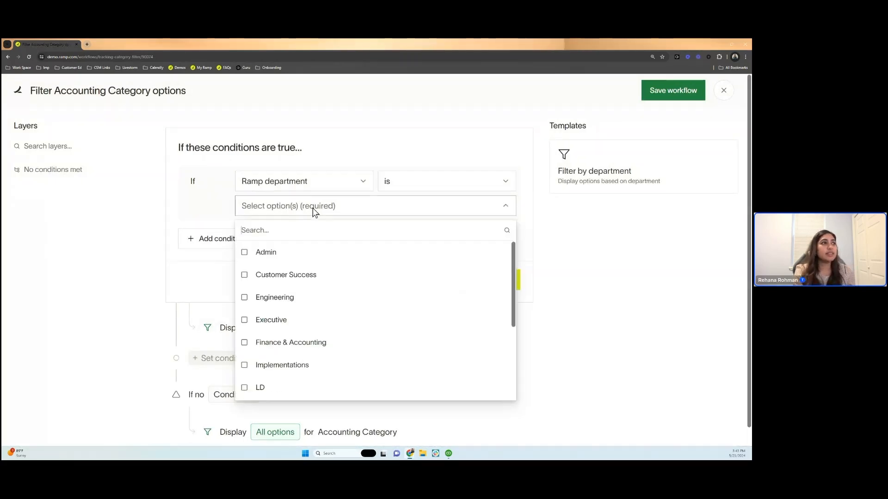
click(287, 299)
click(218, 264)
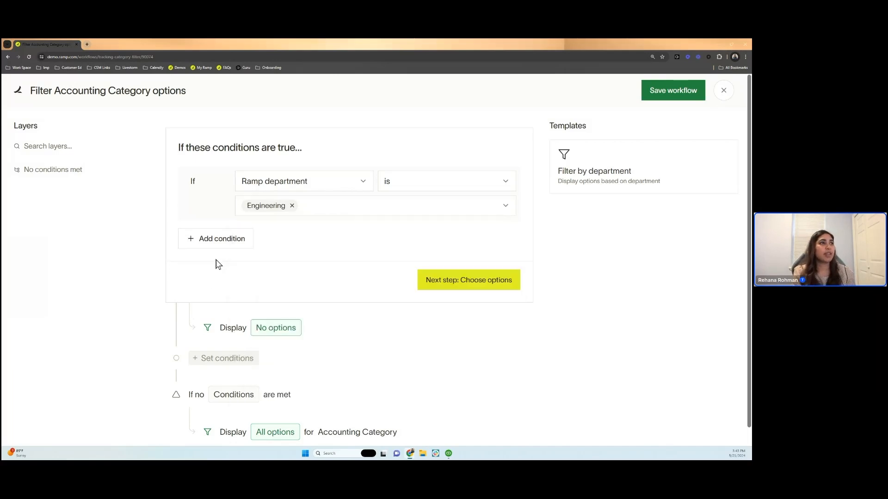
- Make the Dues and Subscriptions and Meals and Entertainment categories visible for the Engineering condition
click(437, 282)
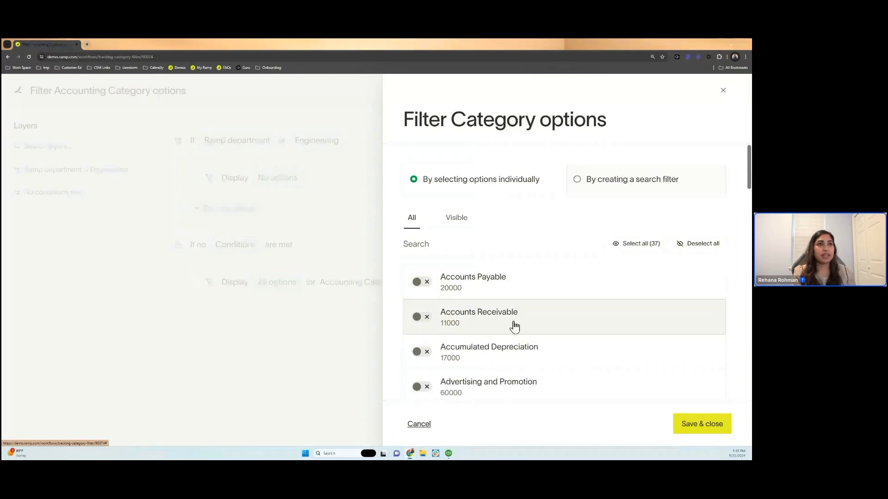
click(500, 249)
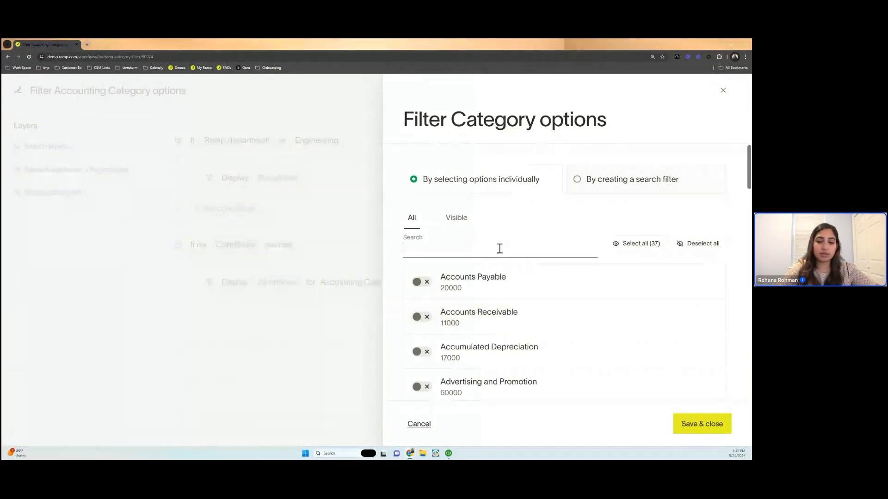
text(dues)
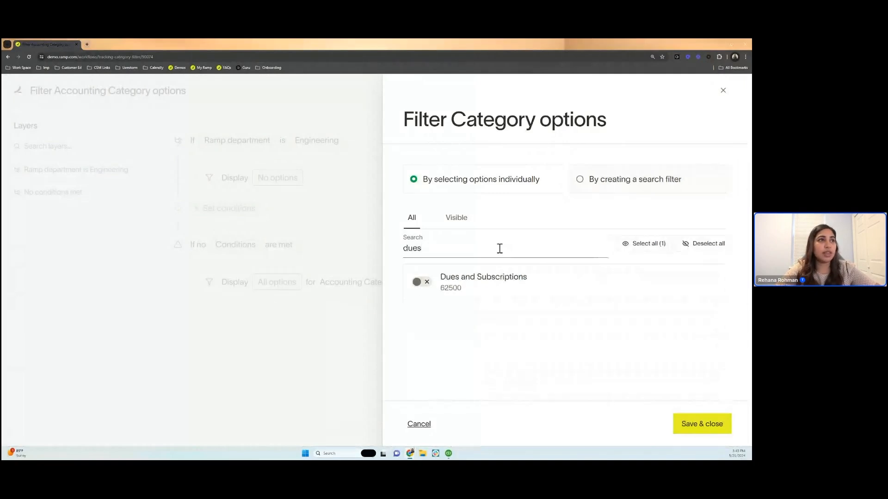
click(414, 284)
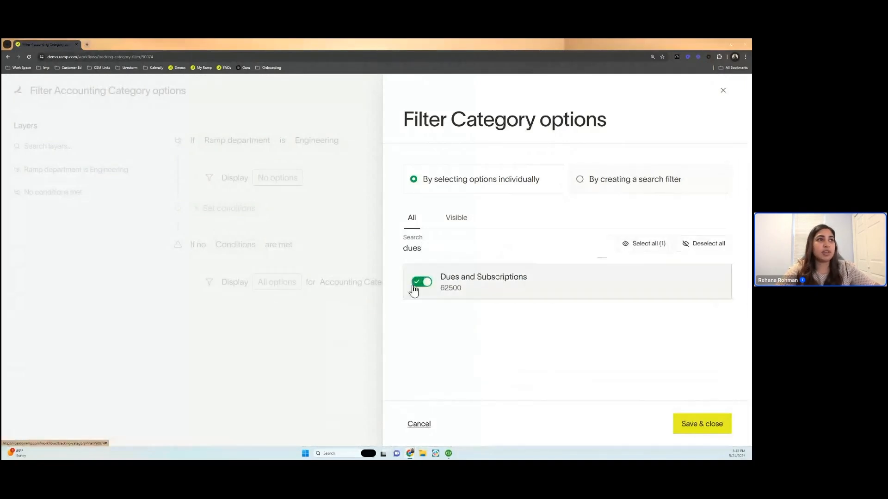
double_click(435, 250)
text(meals)
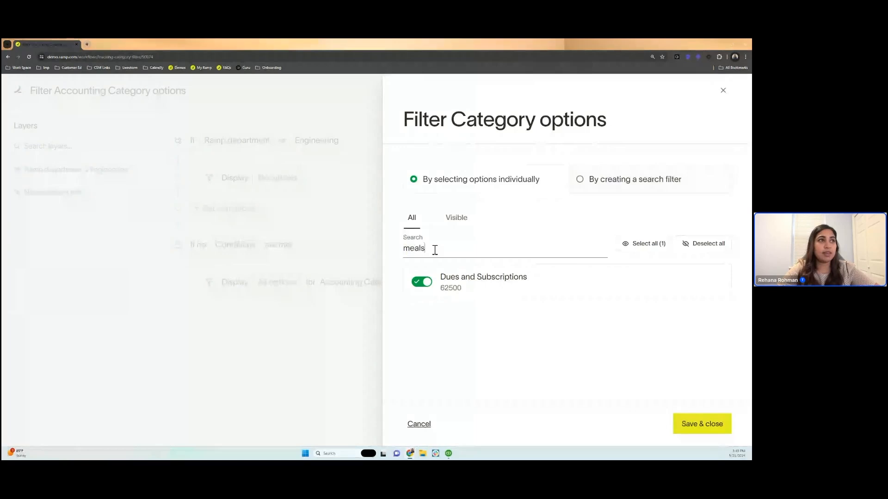
click(422, 283)
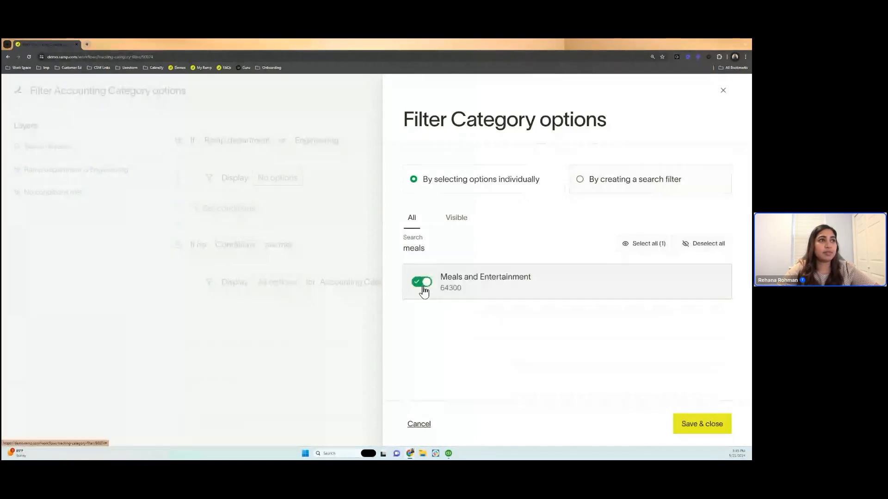
- Make Travel Expense visible for the Engineering condition as well, apply the category filter, and save the workflow
double_click(435, 248)
text(tr)
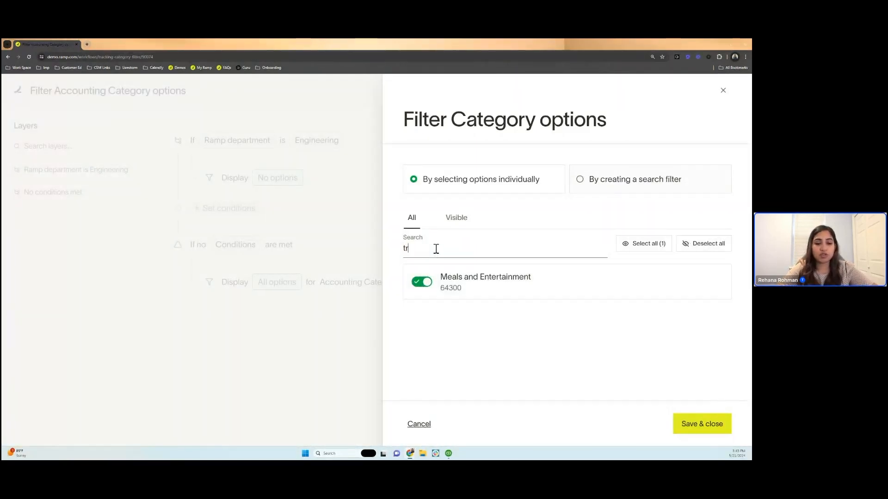
text(avel)
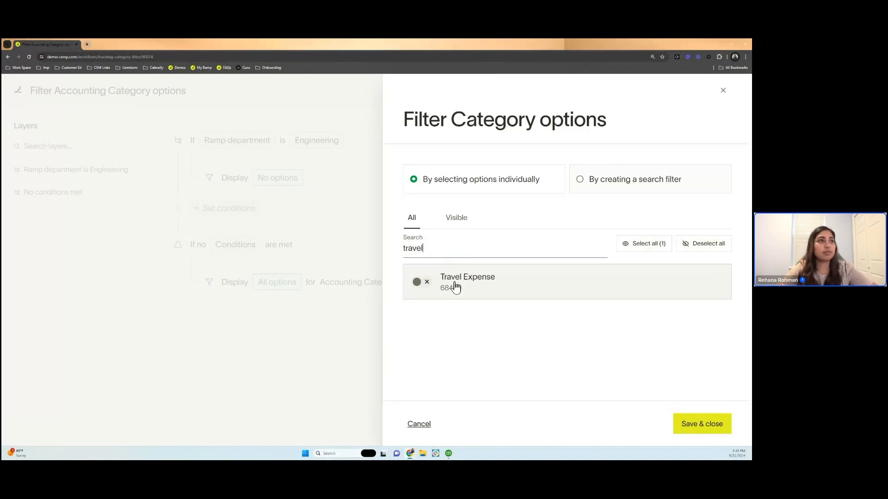
click(452, 287)
click(718, 422)
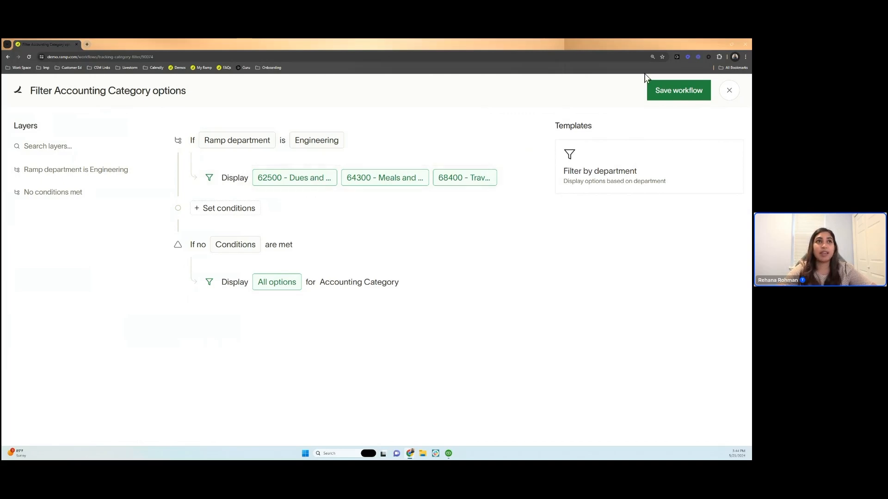
click(677, 93)
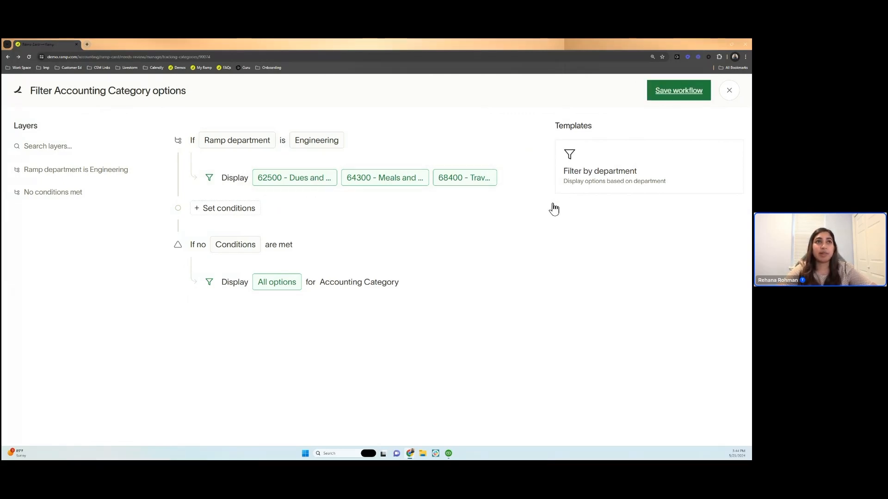
- Close the workflow editor, check the Engineering filter in the Accounting Category field settings, and return to the Ramp Card transactions
click(730, 90)
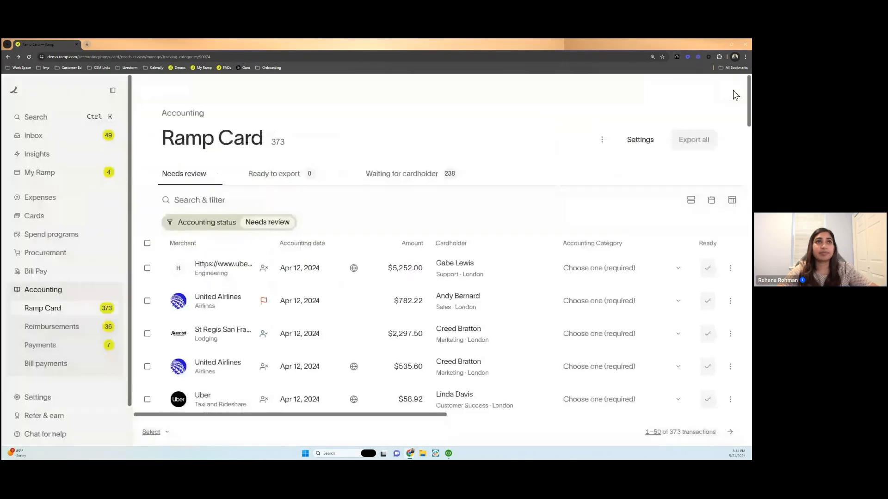
scroll(553, 377, down, 5)
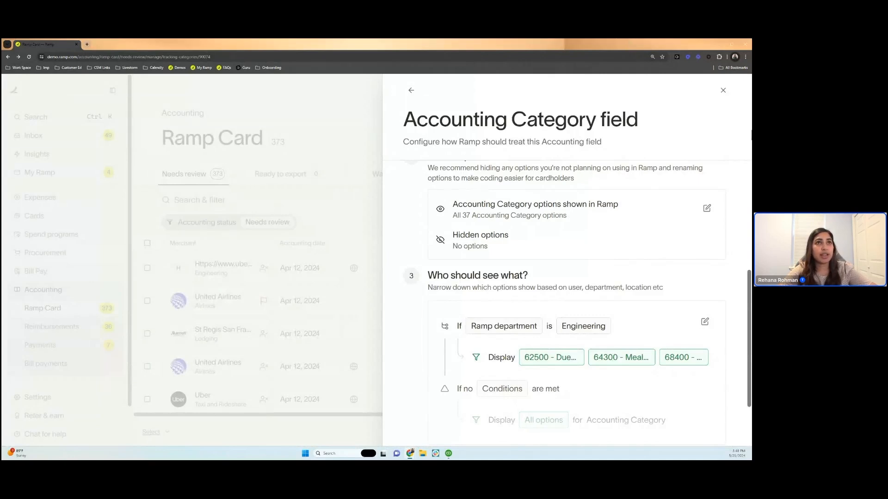
click(327, 230)
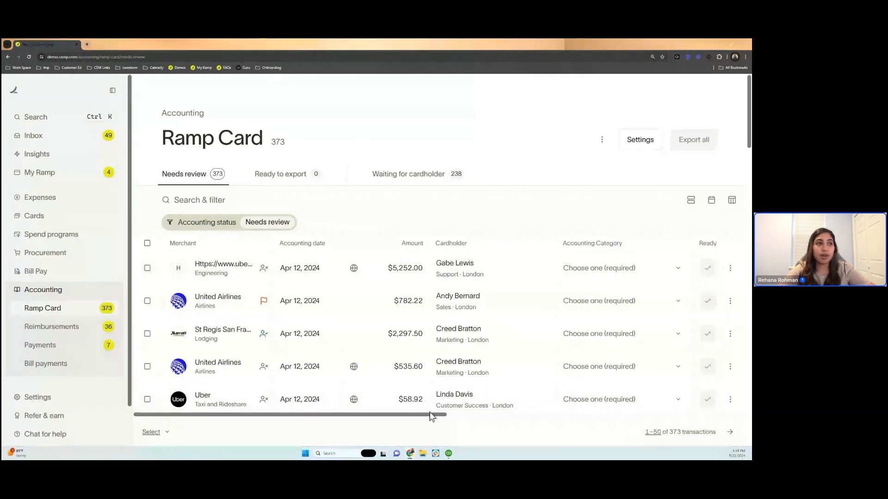
- Examine the Ramp Card transactions needing review, including their Accounting Category, Vendor, Class and Customer/Job columns
drag(433, 417, 738, 395)
double_click(442, 425)
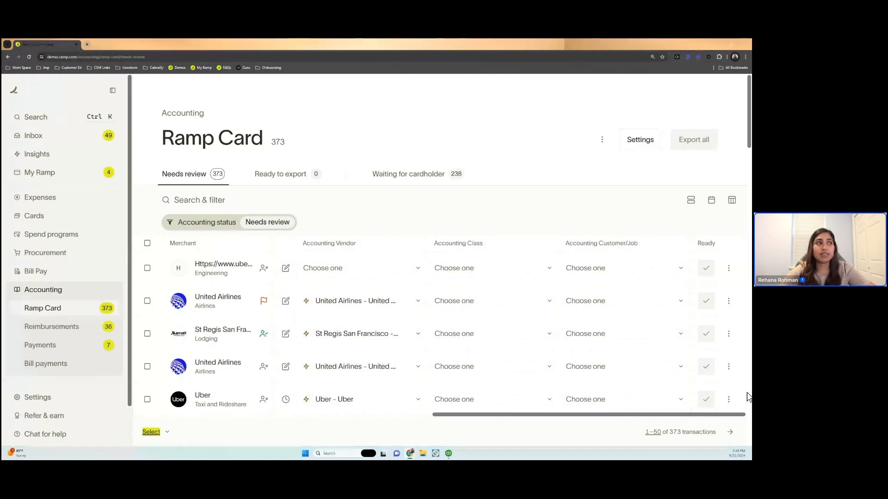
drag(729, 414, 474, 419)
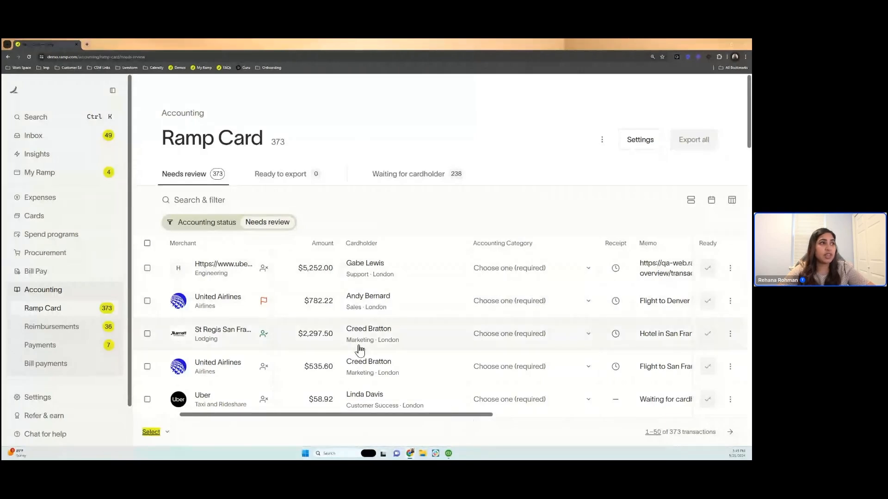
scroll(360, 350, down, 1)
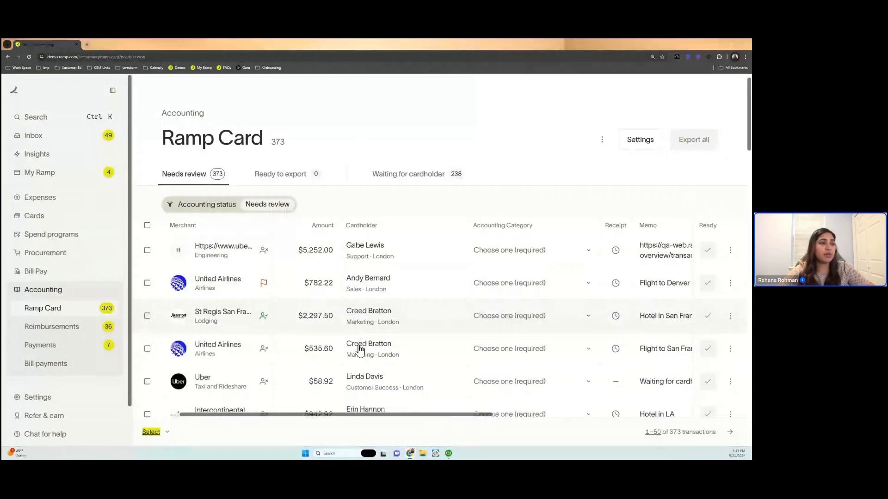
scroll(360, 350, down, 1)
scroll(360, 350, down, 2)
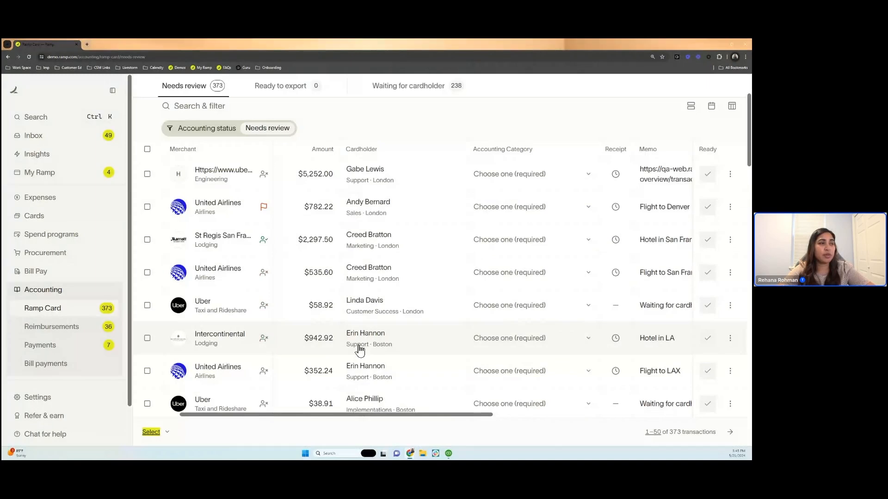
scroll(360, 350, up, 4)
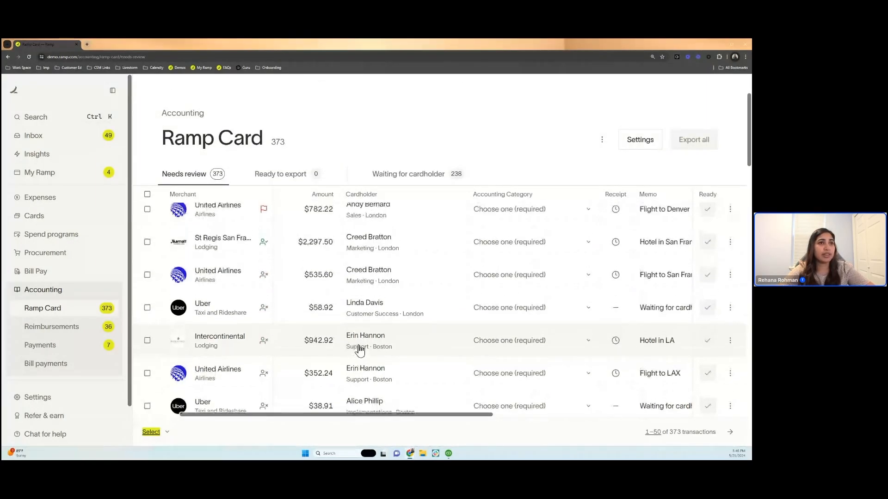
scroll(360, 349, up, 1)
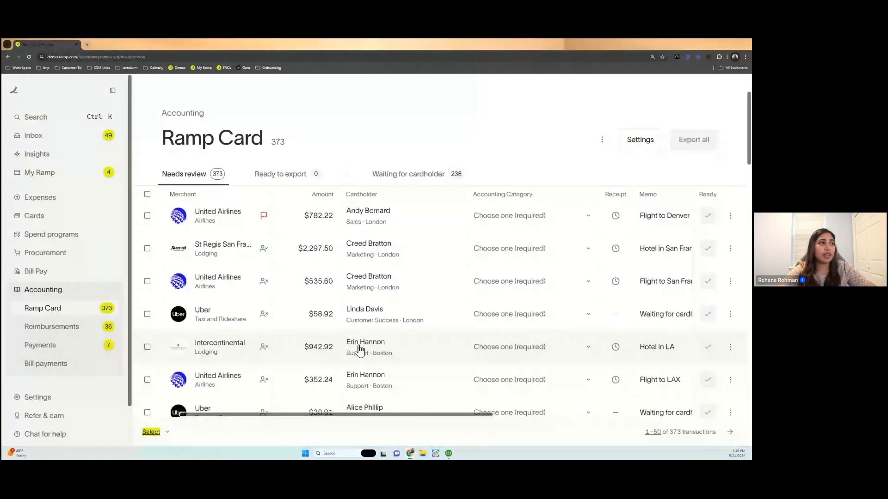
scroll(369, 314, up, 1)
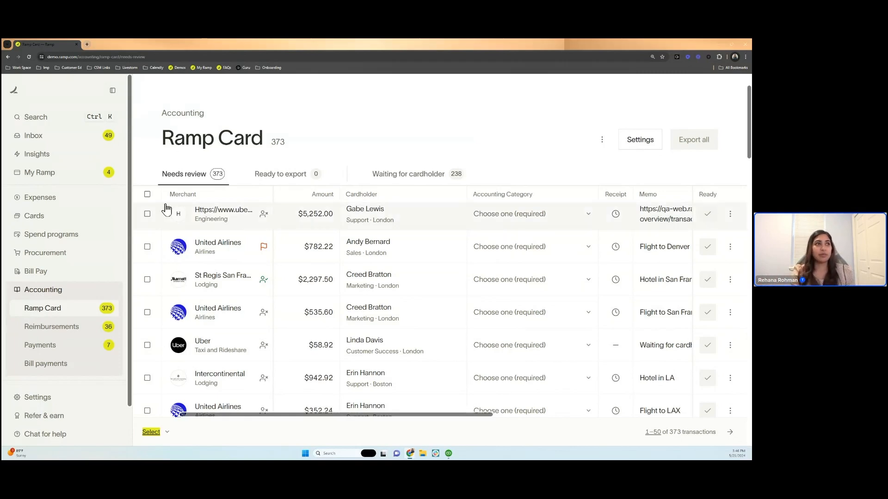
- Start a new rule from Travel Expense on the $782.22 United Airlines transaction and show all of its condition options
click(586, 247)
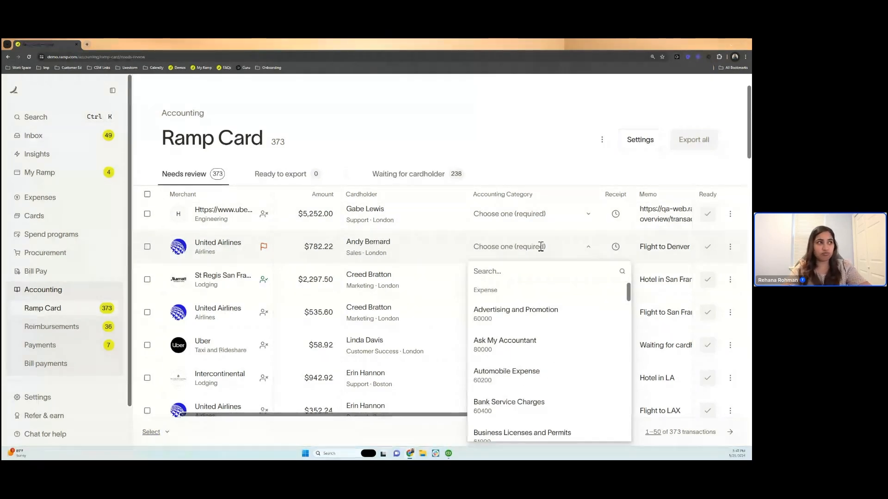
text(tr)
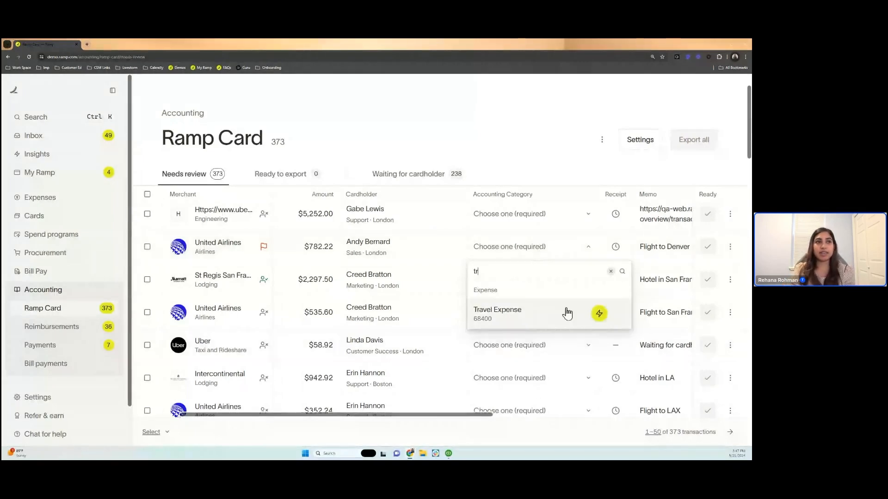
click(599, 314)
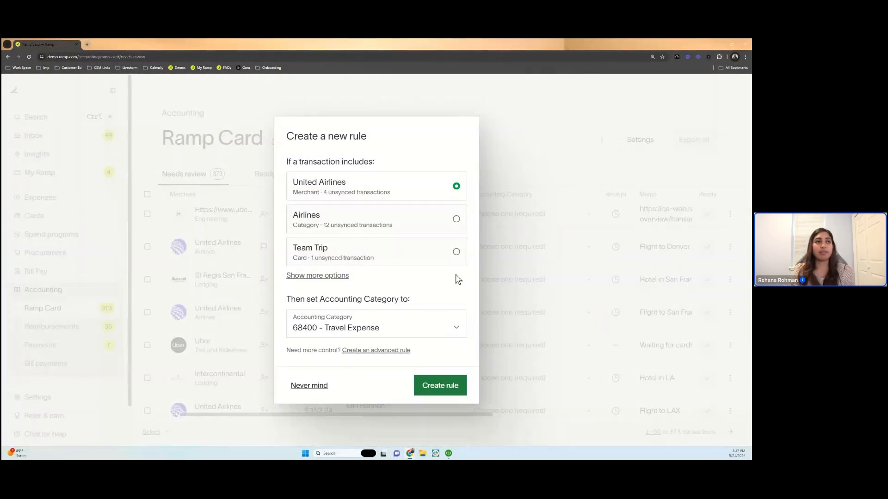
click(314, 275)
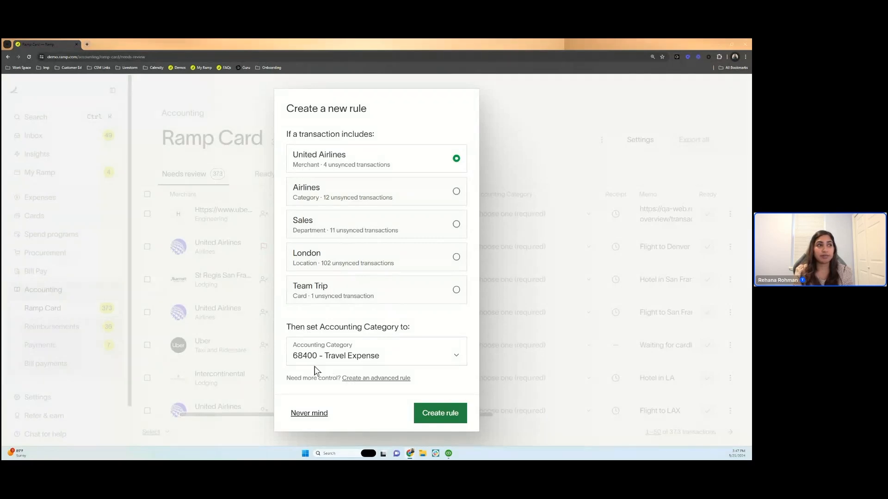
click(313, 342)
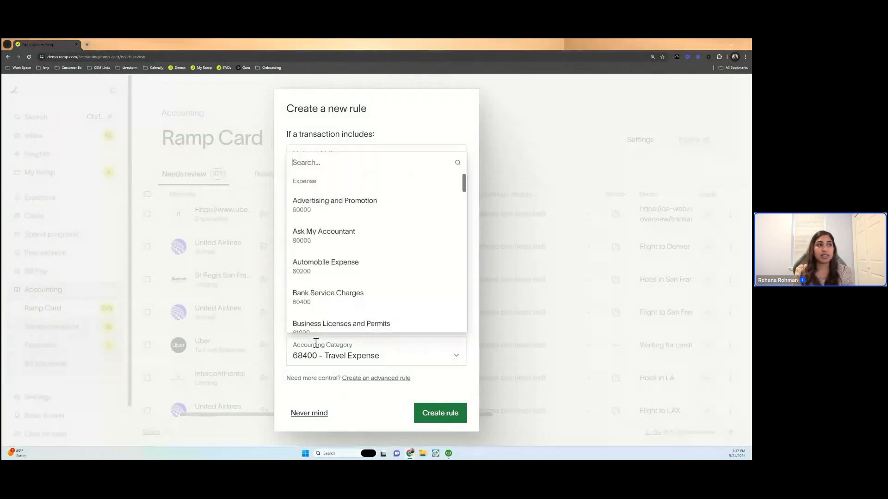
click(283, 345)
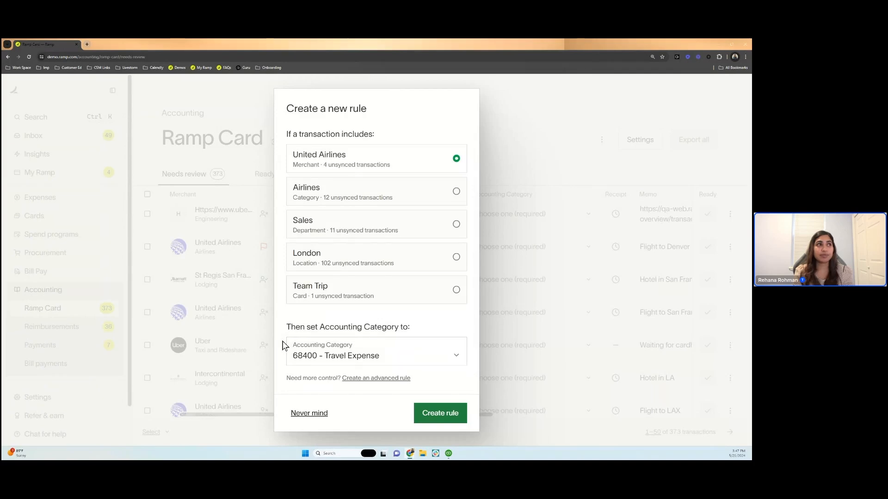
- Try the Airlines, Sales, London and Team Trip conditions in turn for the new rule
click(311, 201)
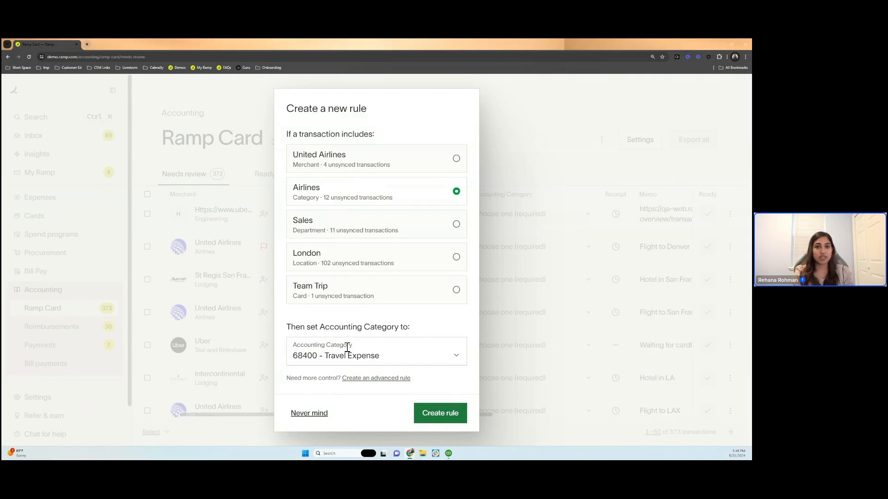
click(356, 227)
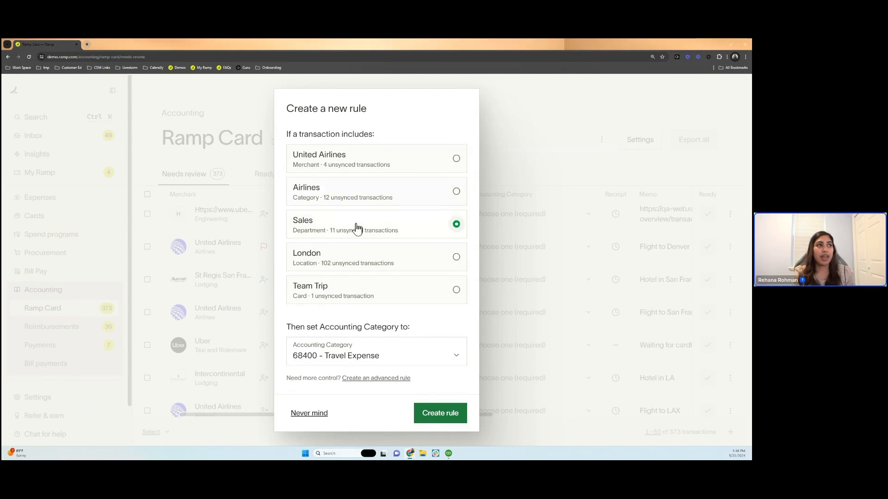
click(354, 266)
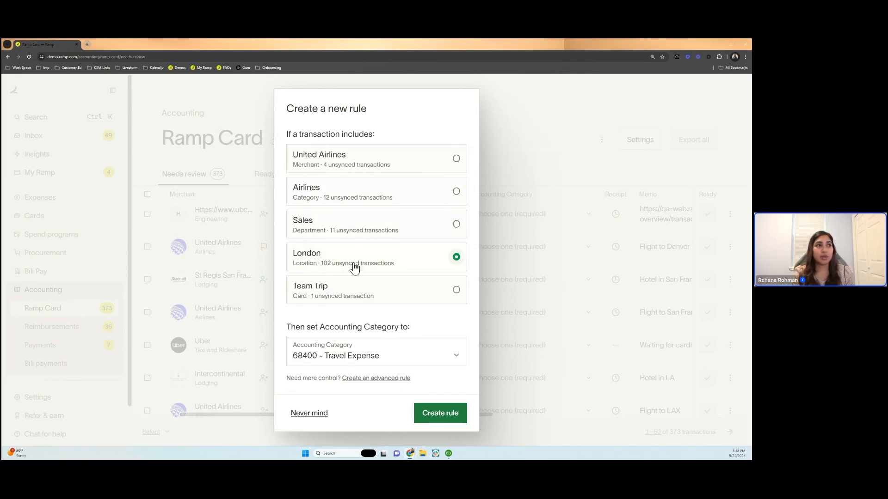
click(368, 238)
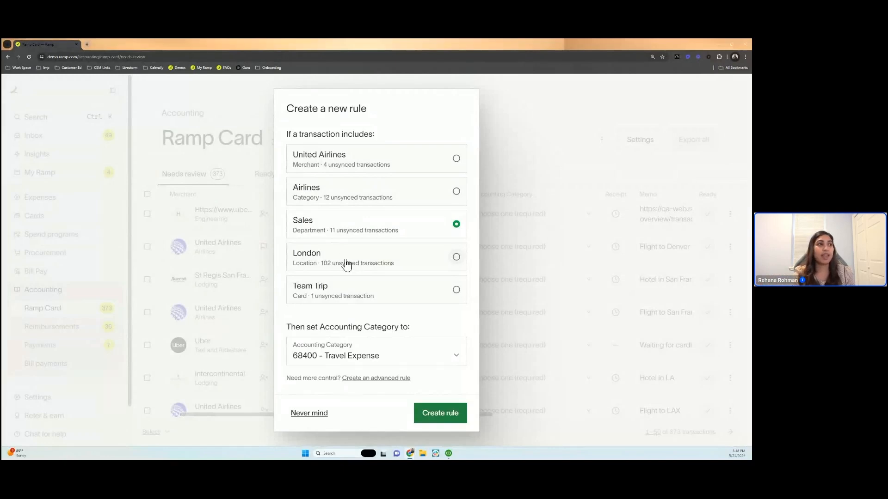
click(359, 294)
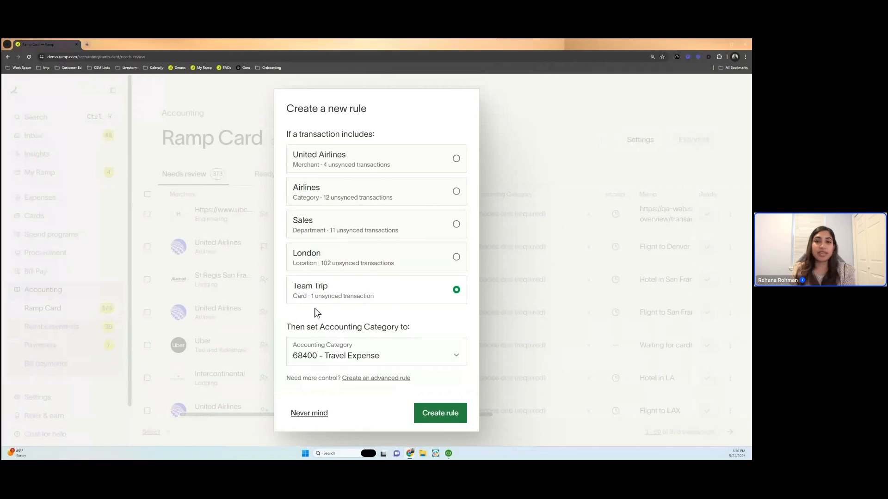
- Create the rule that sets Accounting Category to 68400 - Travel Expense for transactions in the Airlines category
click(331, 187)
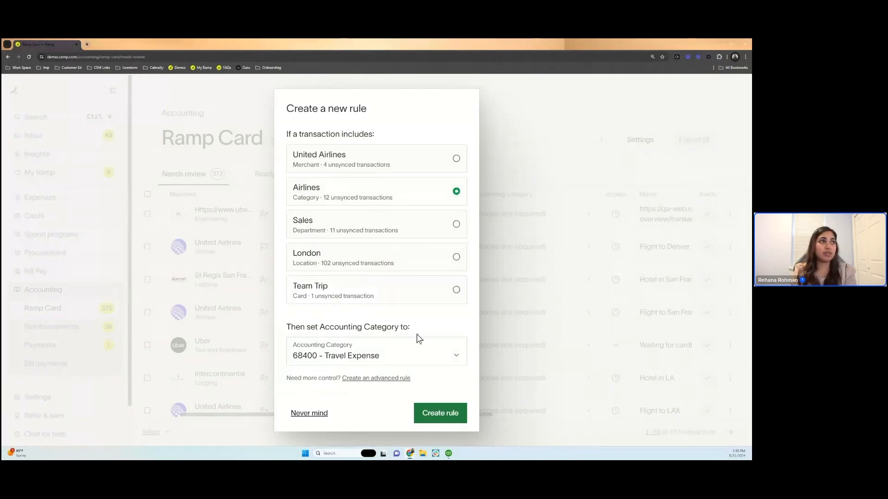
click(440, 413)
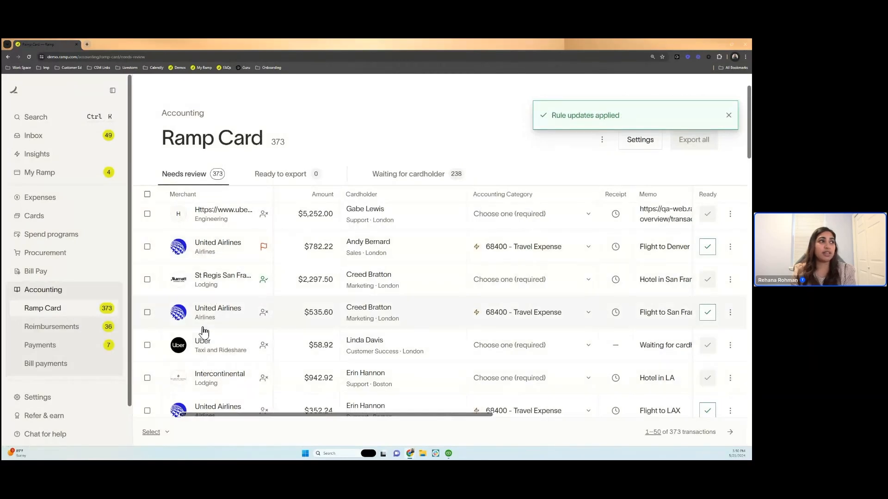
- Review the transactions needing review to see which ones the Airlines rule has categorized
scroll(206, 331, down, 2)
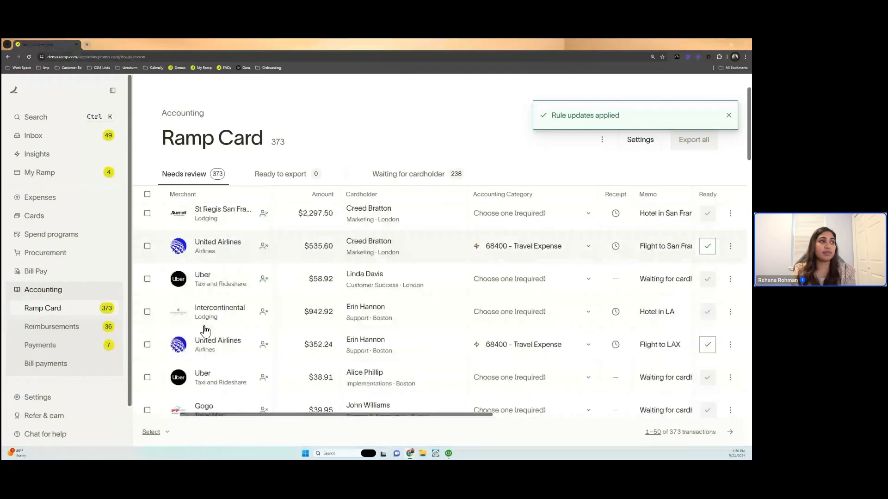
scroll(206, 332, down, 3)
scroll(206, 331, down, 1)
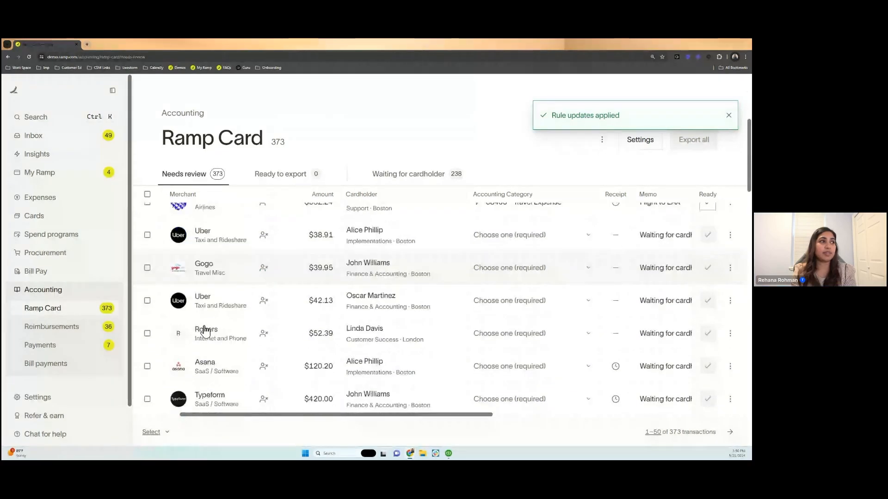
scroll(205, 331, down, 3)
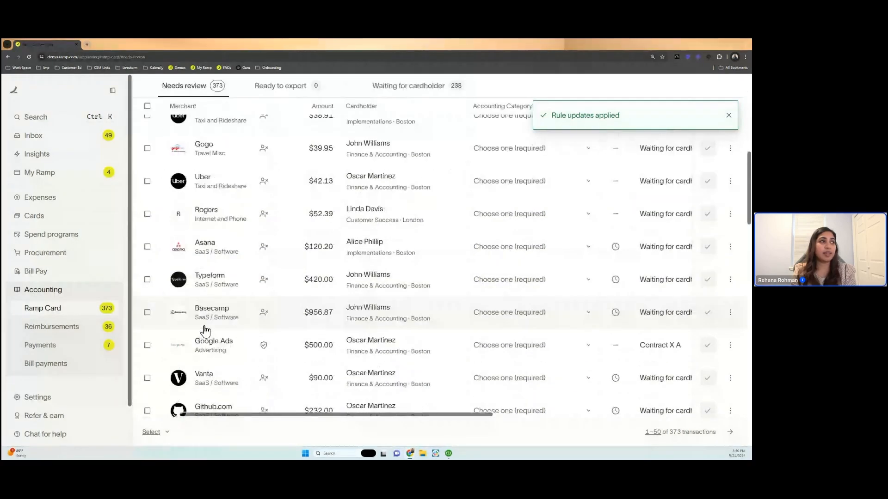
scroll(206, 331, down, 5)
scroll(198, 334, down, 5)
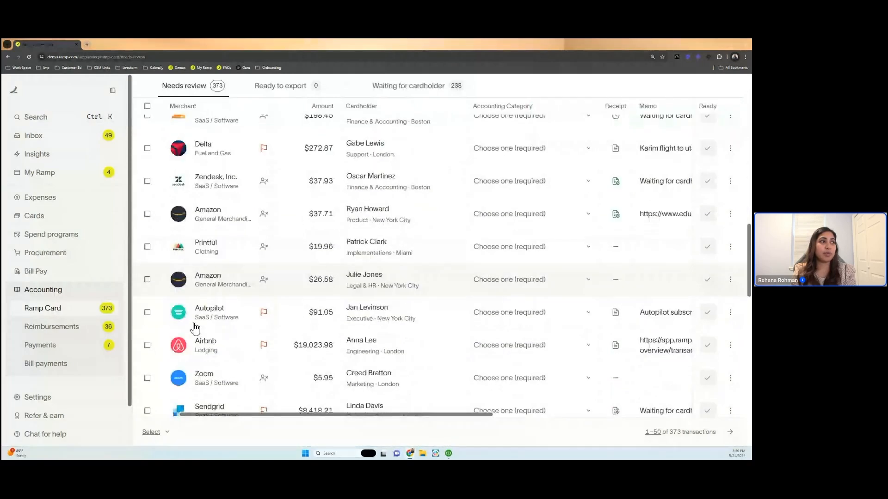
scroll(194, 329, down, 3)
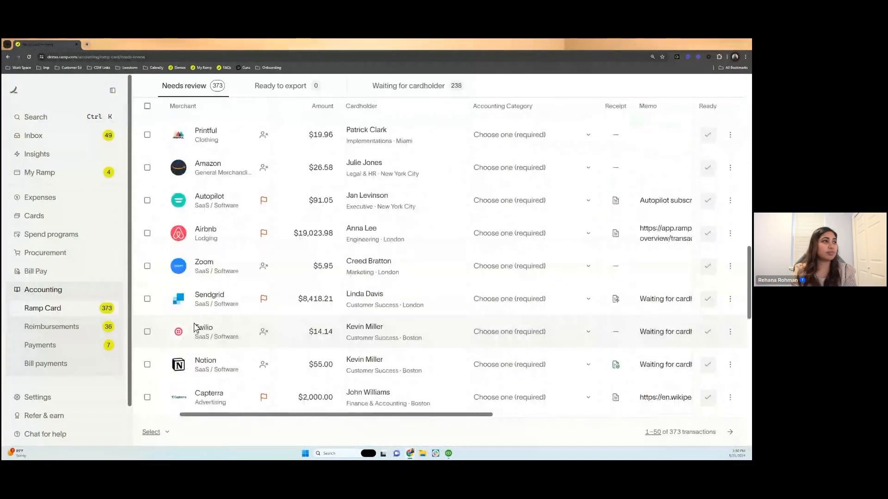
scroll(194, 327, down, 7)
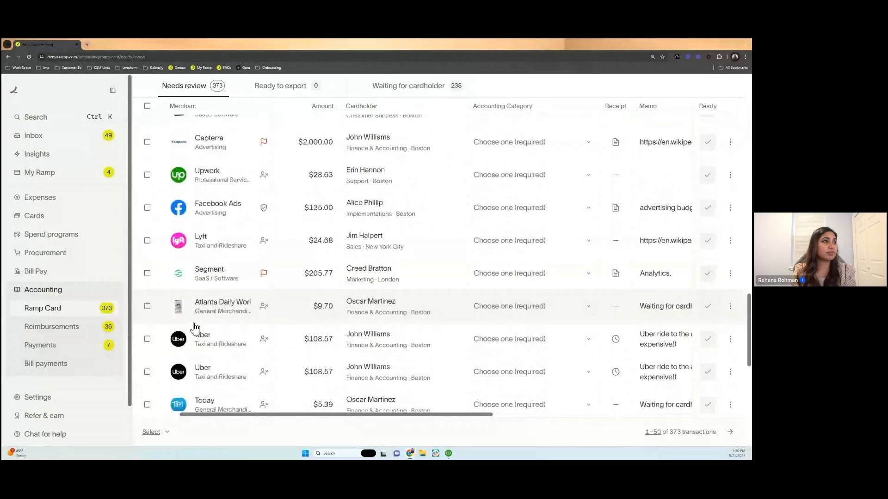
scroll(195, 328, down, 8)
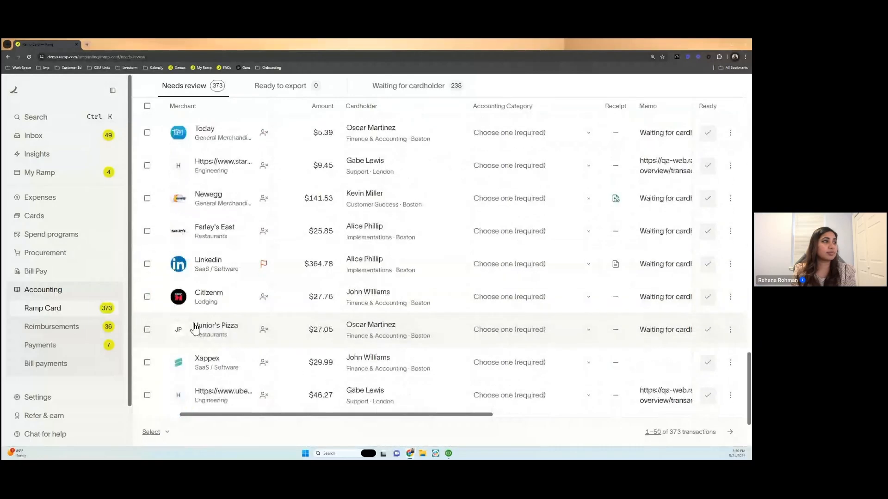
scroll(194, 328, down, 3)
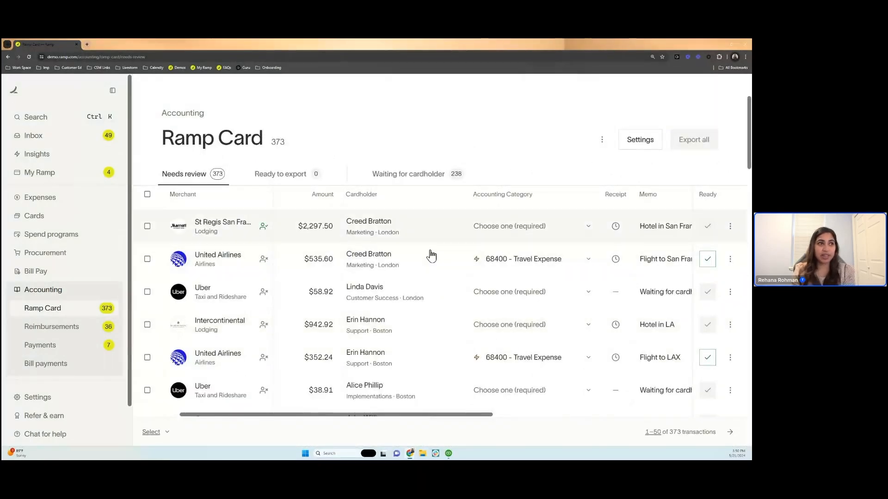
scroll(491, 285, down, 1)
scroll(491, 285, down, 5)
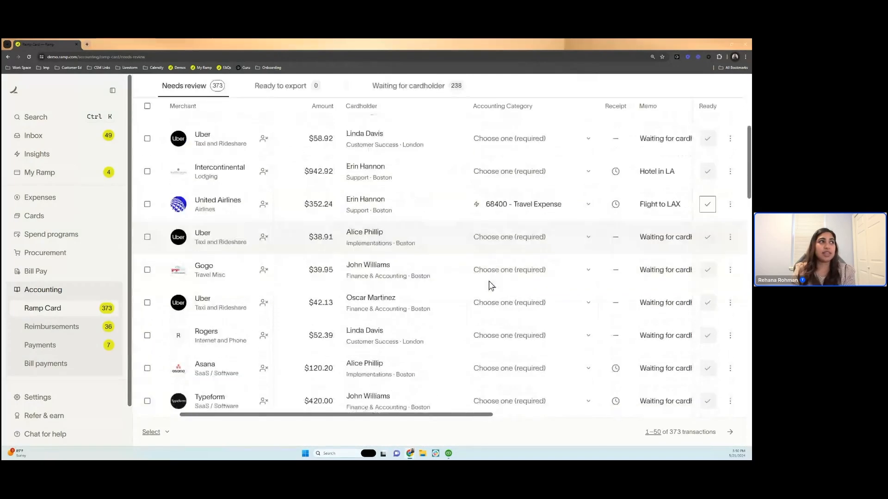
scroll(491, 285, up, 6)
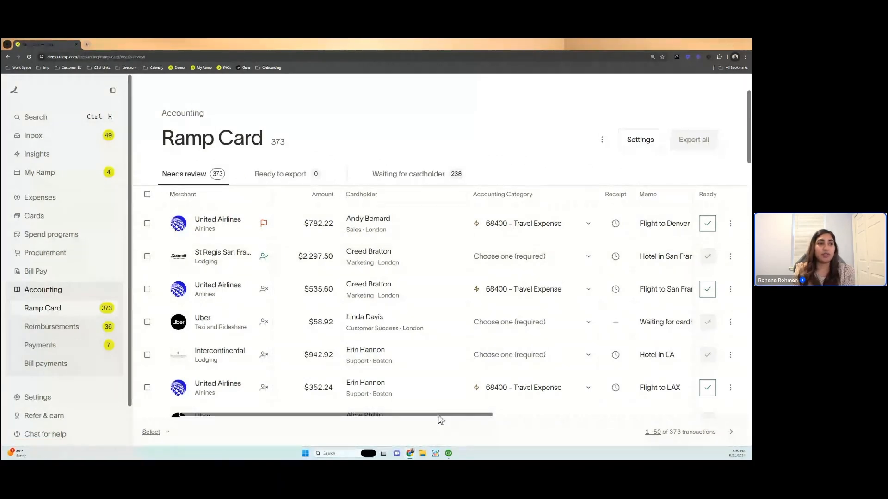
- Set Accounting Class to New York on the $782.22, $535.60 and $352.24 United Airlines transactions
scroll(462, 416, right, 2)
drag(466, 419, 643, 419)
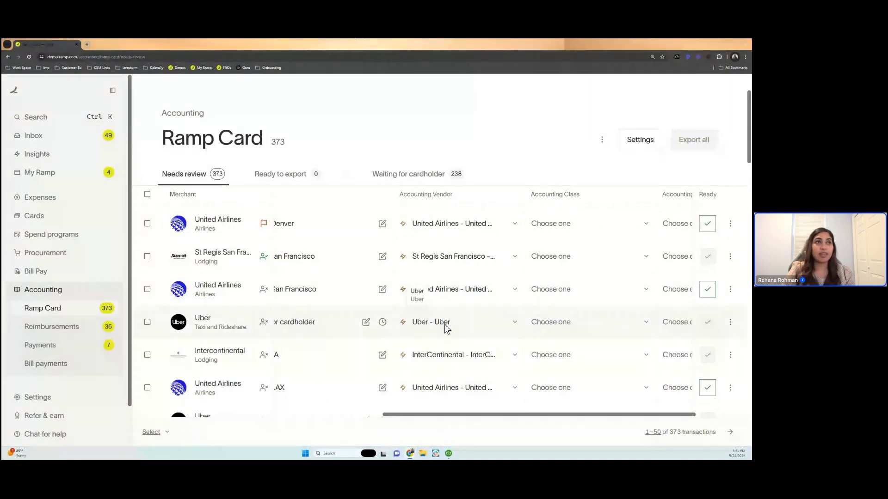
click(578, 224)
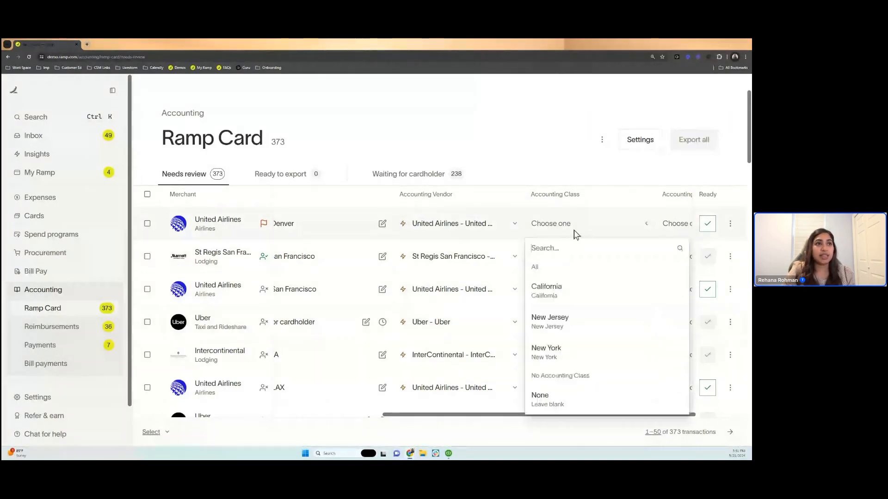
click(579, 347)
click(599, 282)
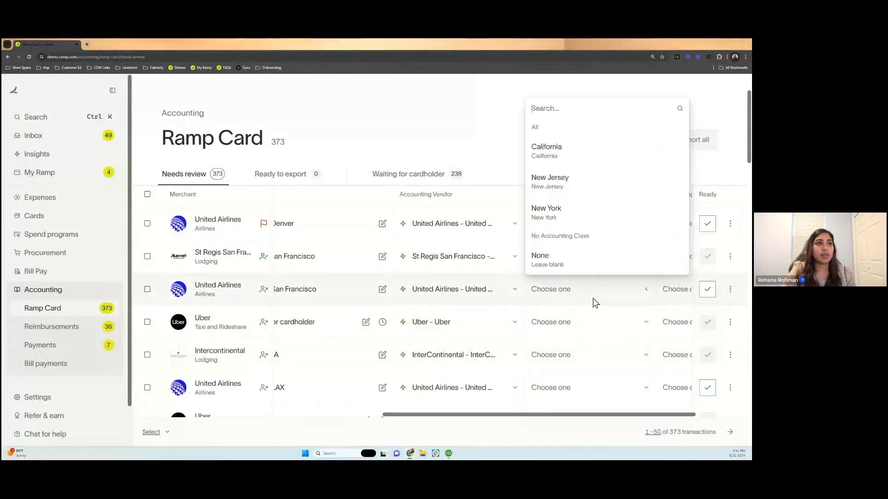
click(618, 213)
click(594, 379)
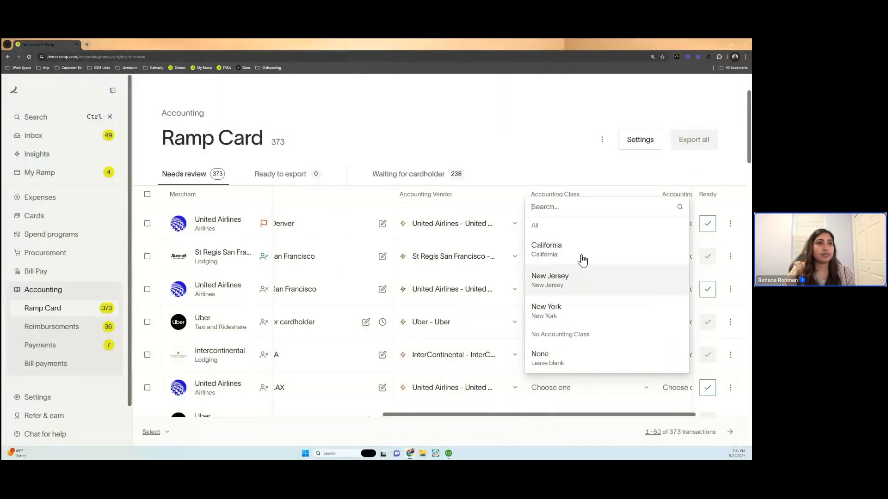
click(586, 316)
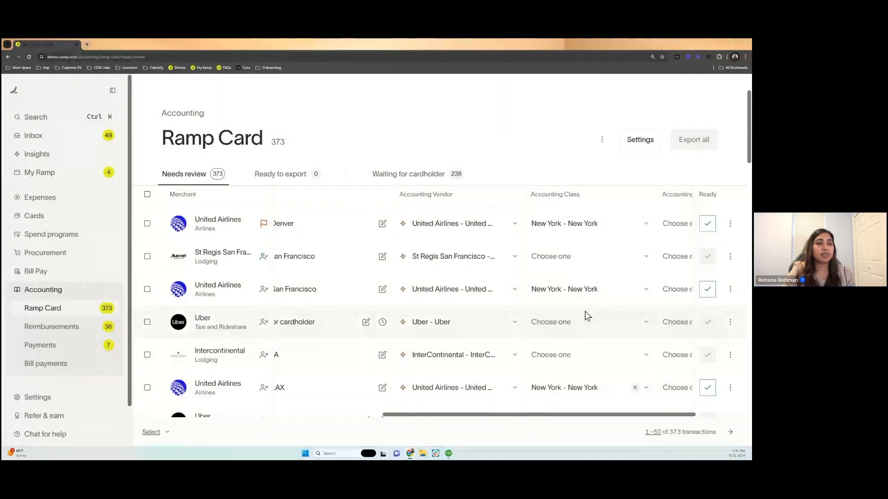
- Start splitting the $782.22 United Airlines transaction
scroll(579, 315, right, 2)
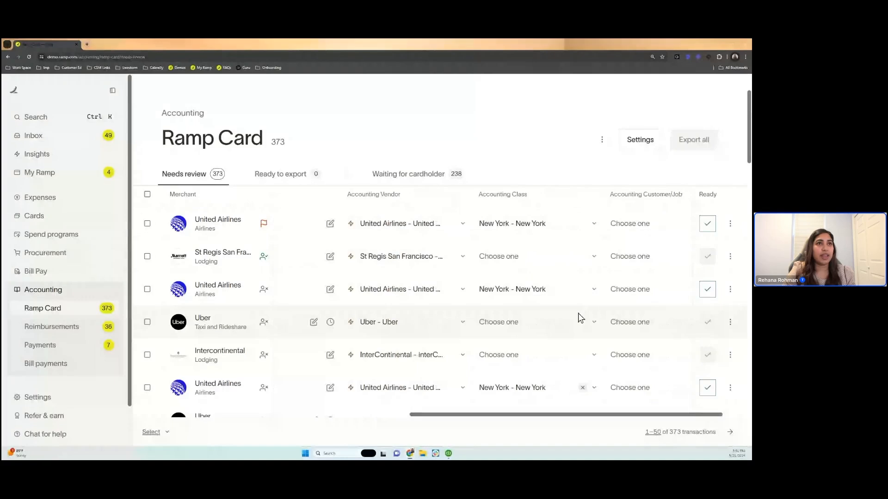
scroll(578, 314, right, 2)
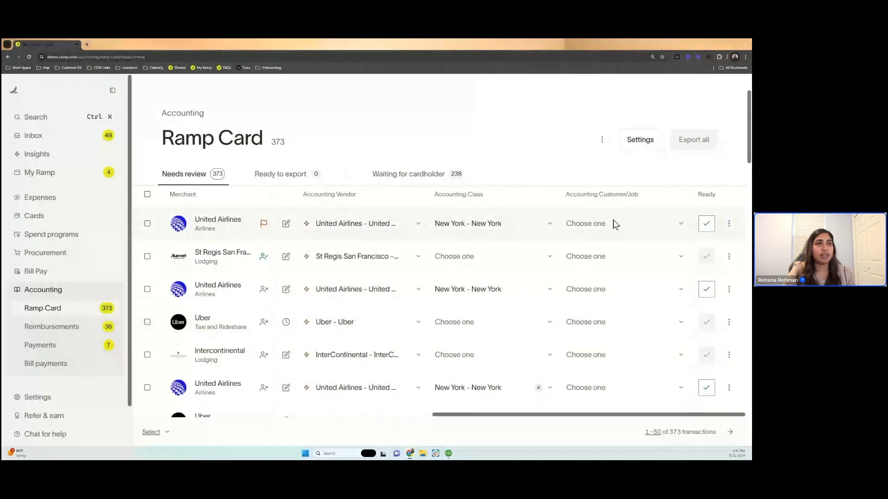
scroll(615, 224, right, 1)
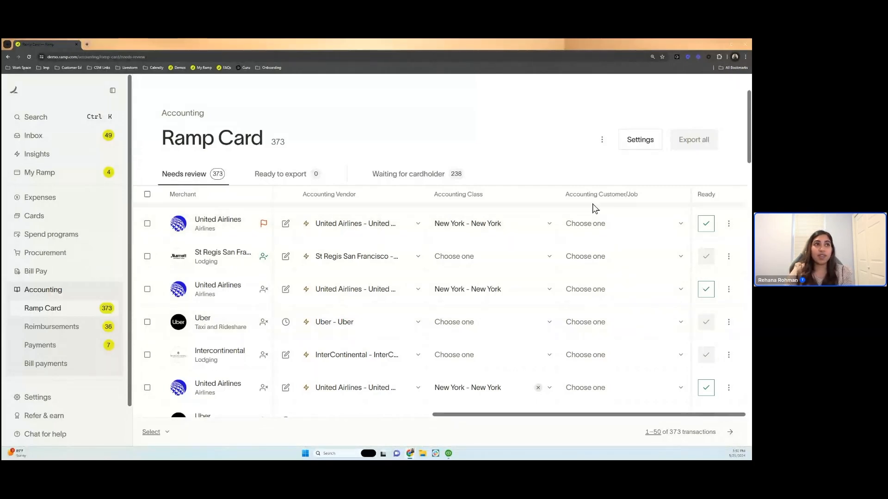
click(730, 226)
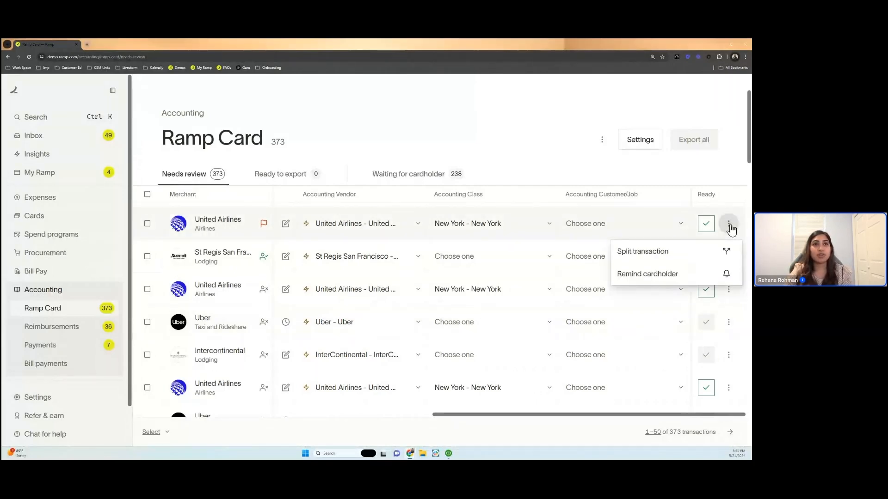
click(692, 253)
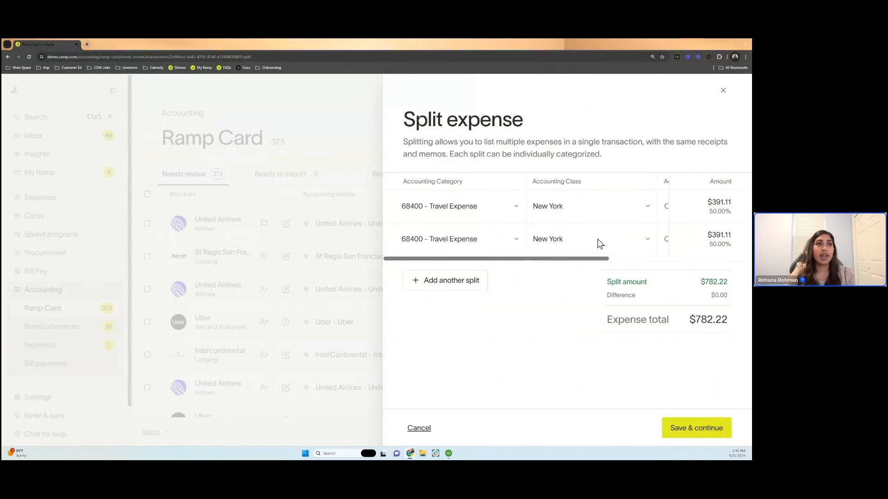
- Set the amount of the first split line to 391.00
drag(574, 259, 540, 242)
click(721, 202)
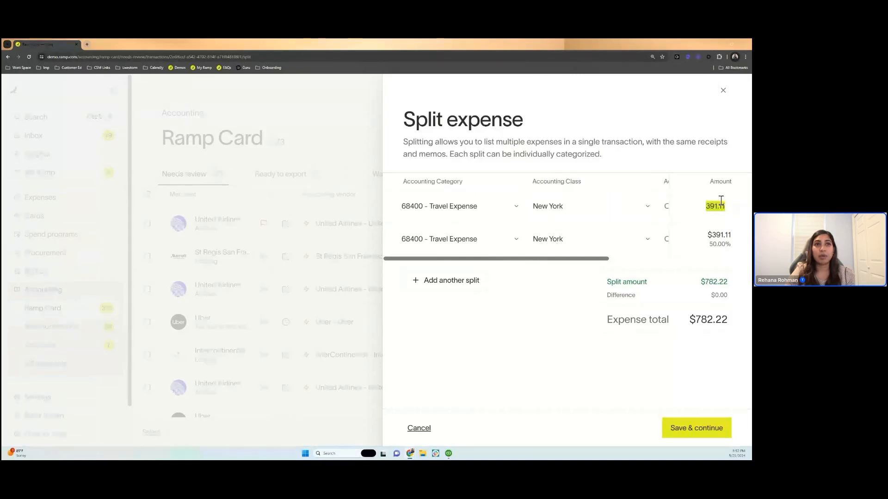
click(716, 218)
click(717, 203)
click(724, 205)
key(BackSpace)
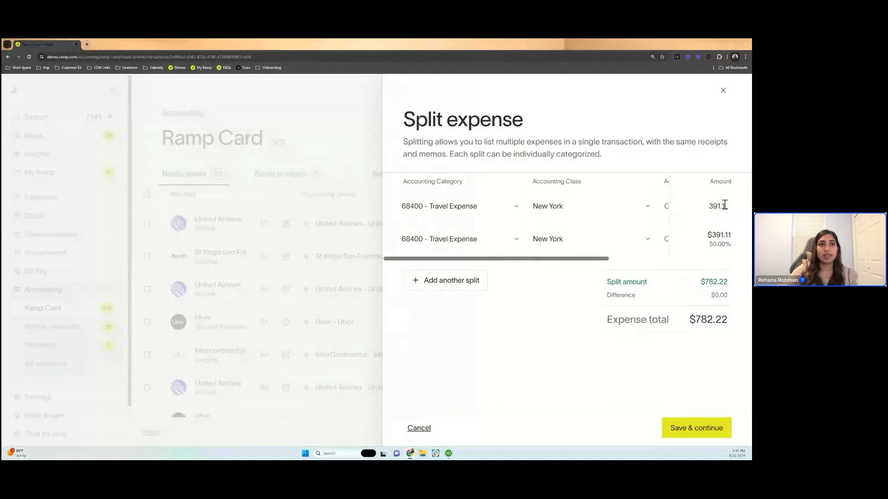
key(BackSpace)
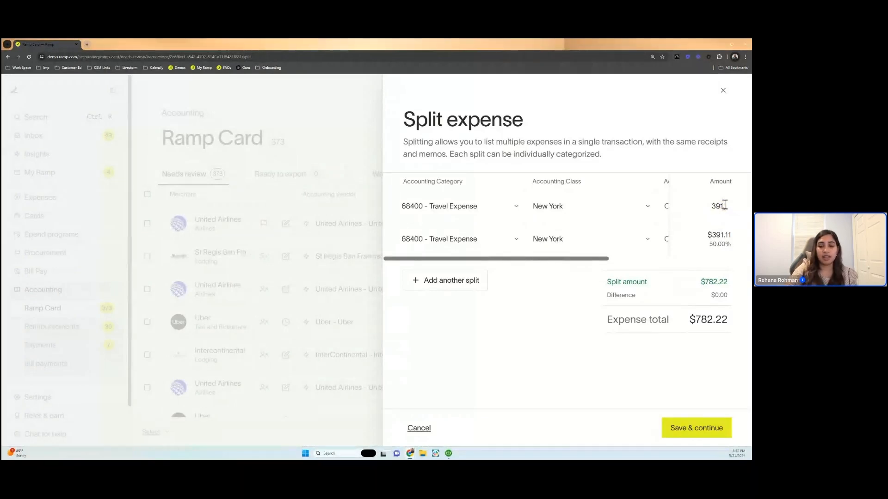
text(00)
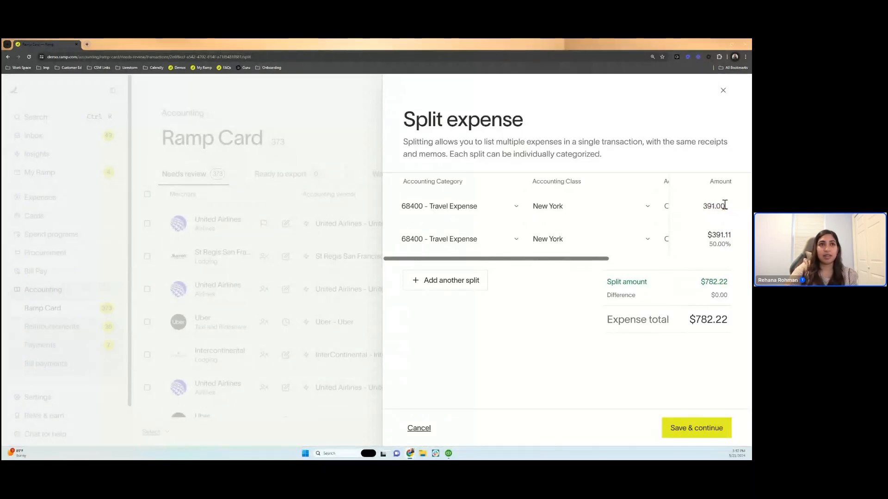
click(591, 288)
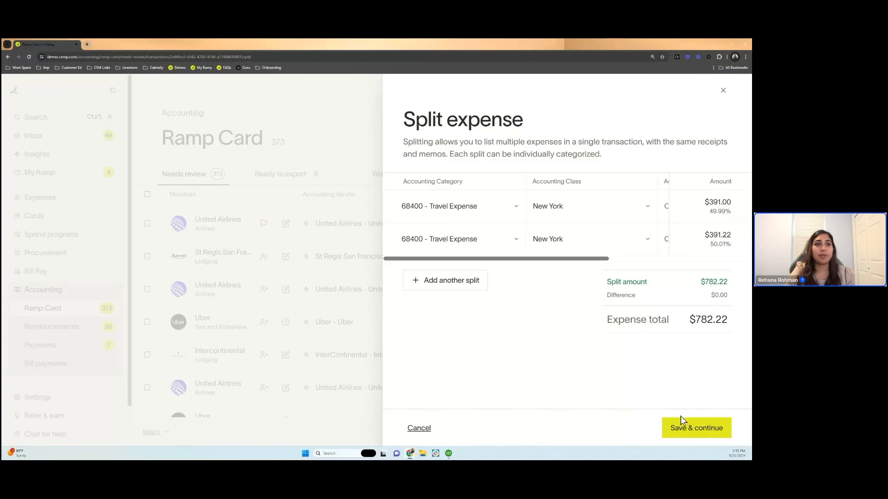
- Cancel the expense split and discard its unsaved changes
right_click(417, 426)
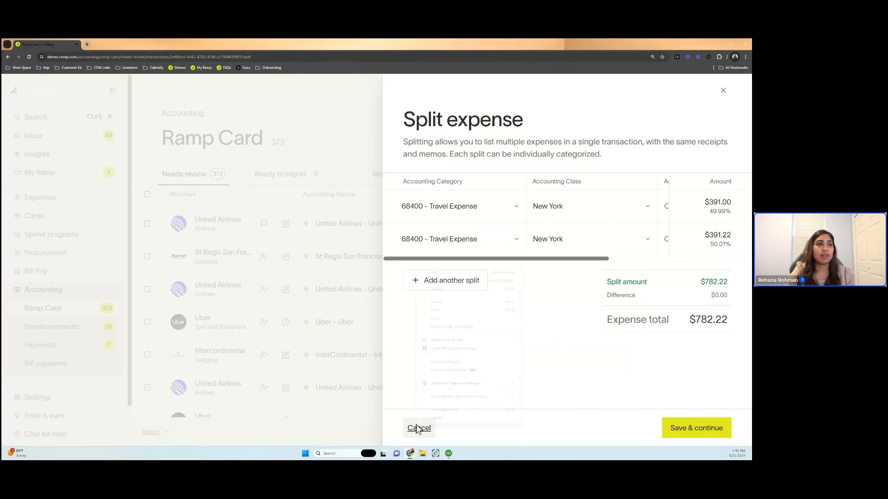
right_click(419, 427)
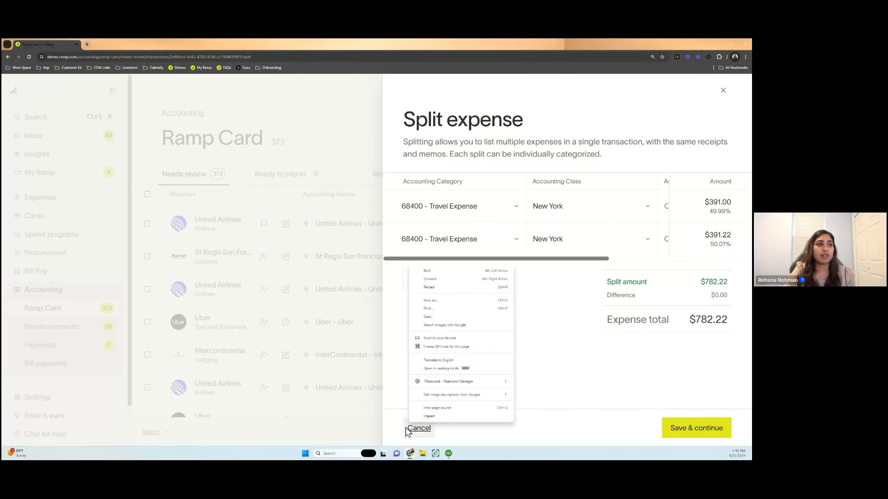
click(405, 427)
click(405, 427)
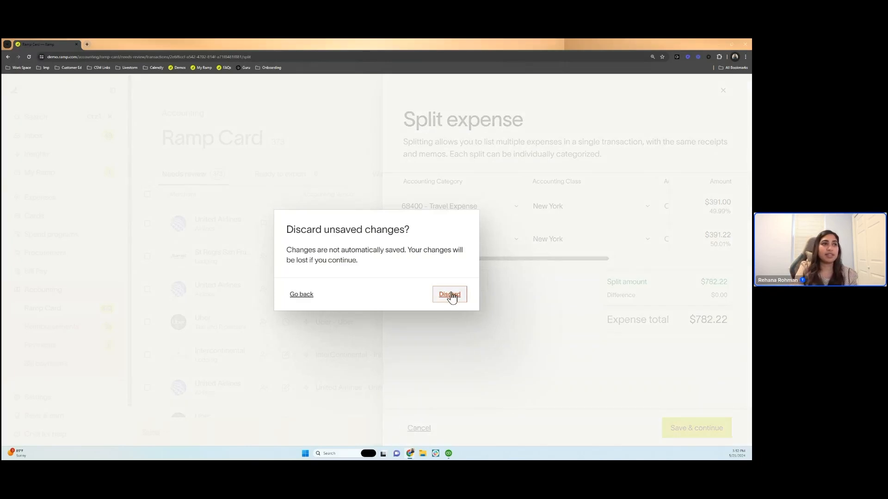
click(450, 296)
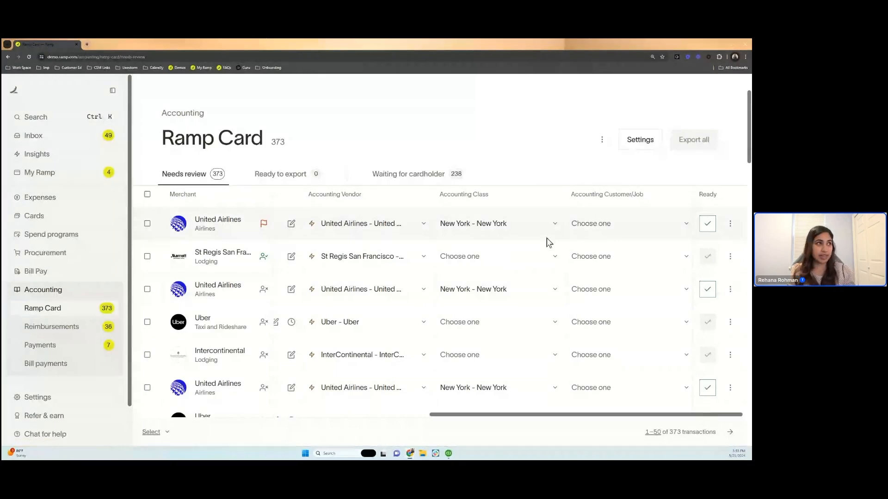
- Mark the $782.22 United Airlines transaction ready to export and export it as an IIF file
click(708, 224)
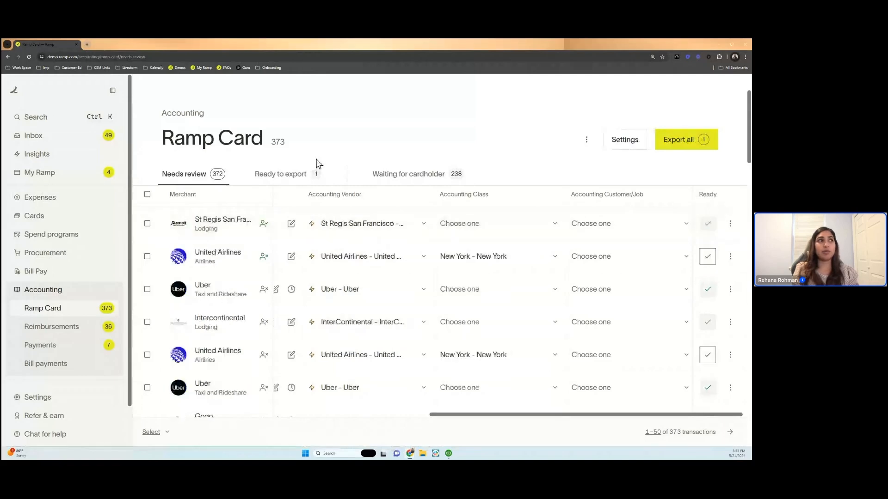
click(304, 175)
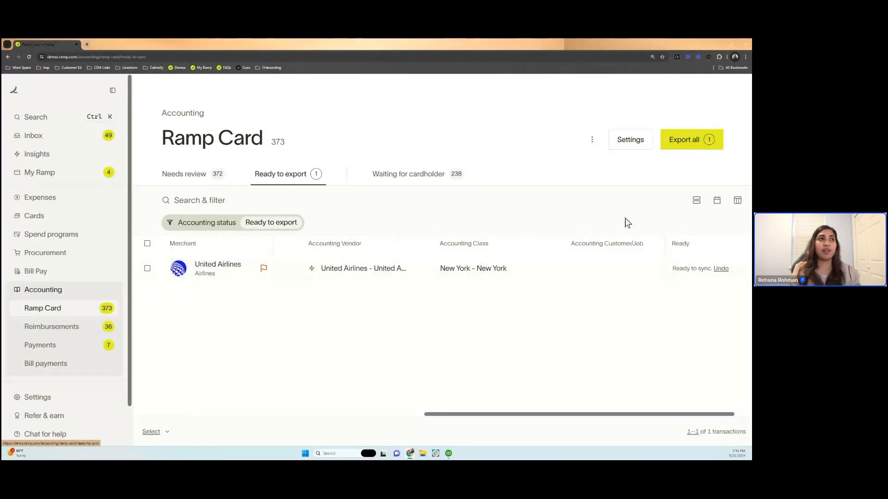
click(695, 144)
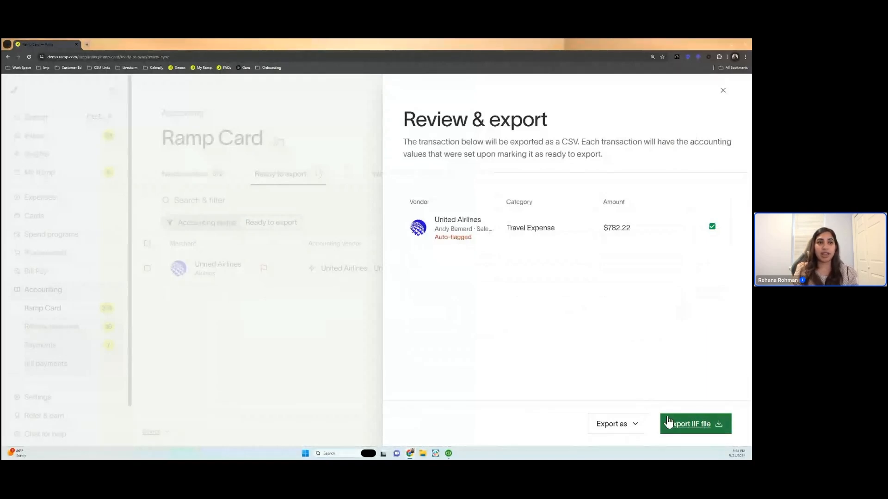
click(637, 425)
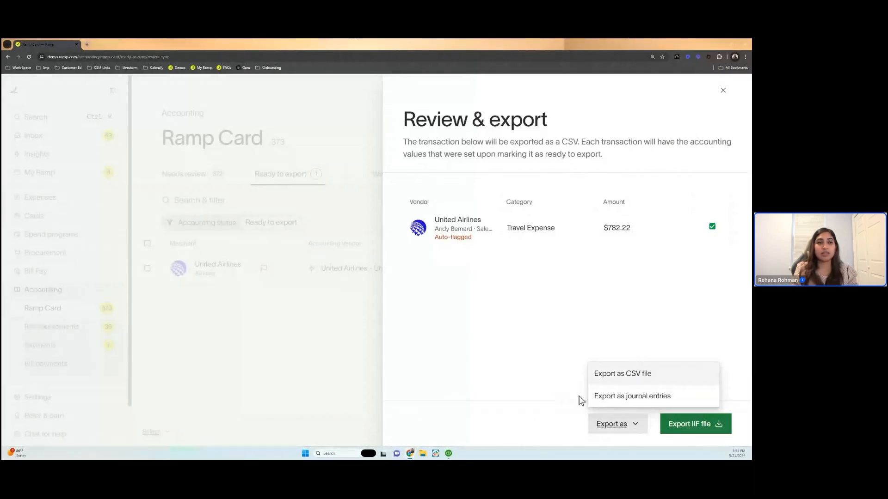
click(679, 425)
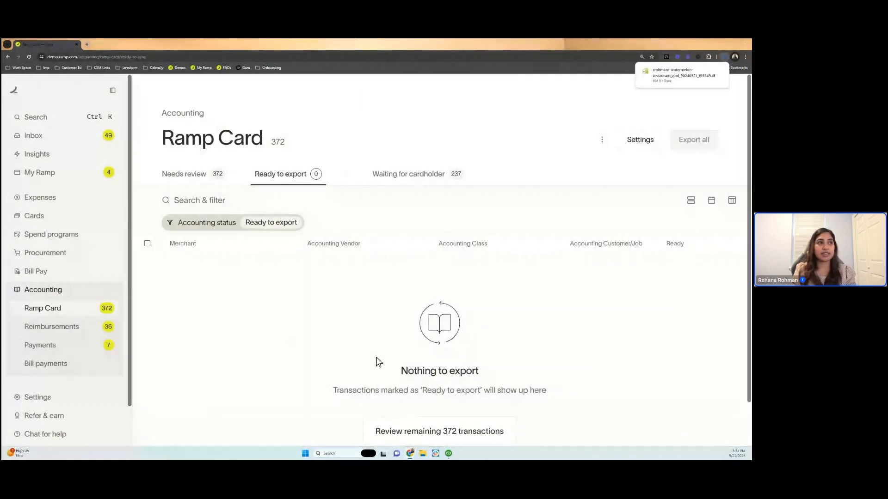
- Examine the details of the May 21, 2024 export in the card transactions' export history
click(207, 180)
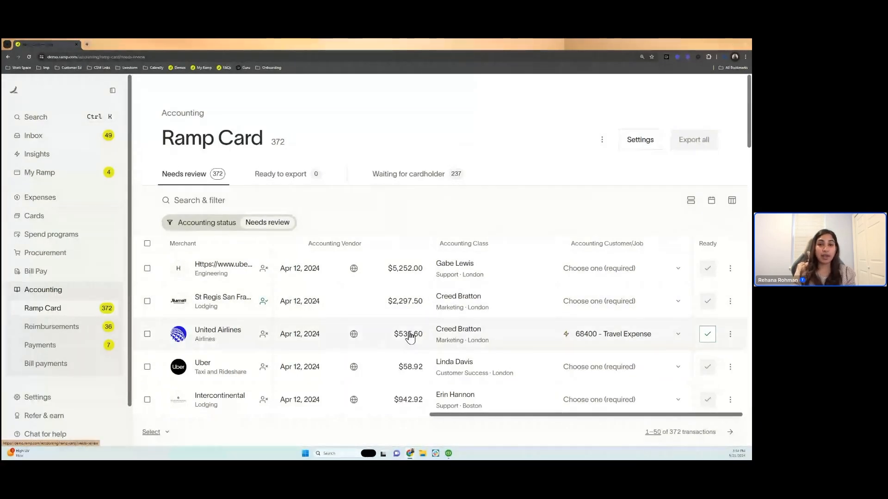
click(602, 141)
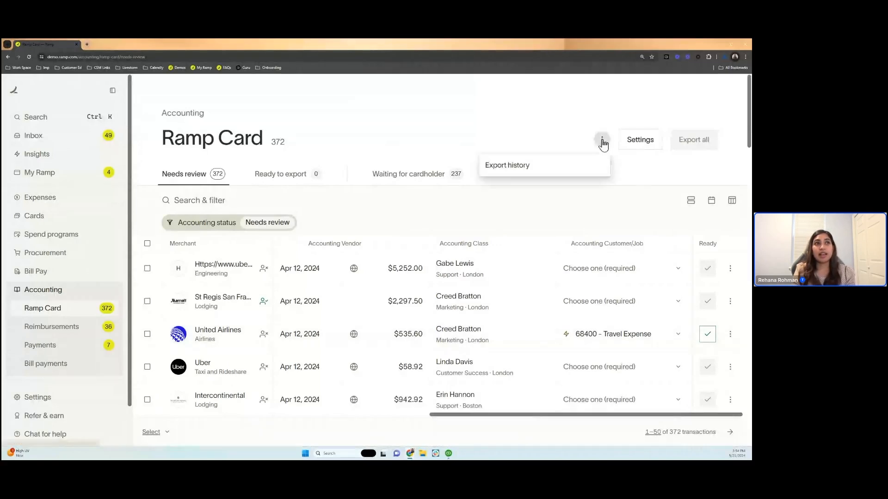
click(571, 174)
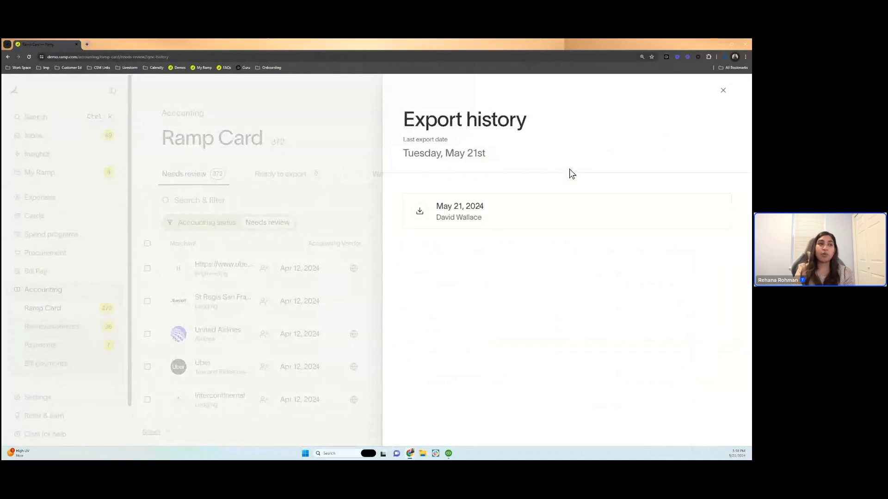
click(476, 222)
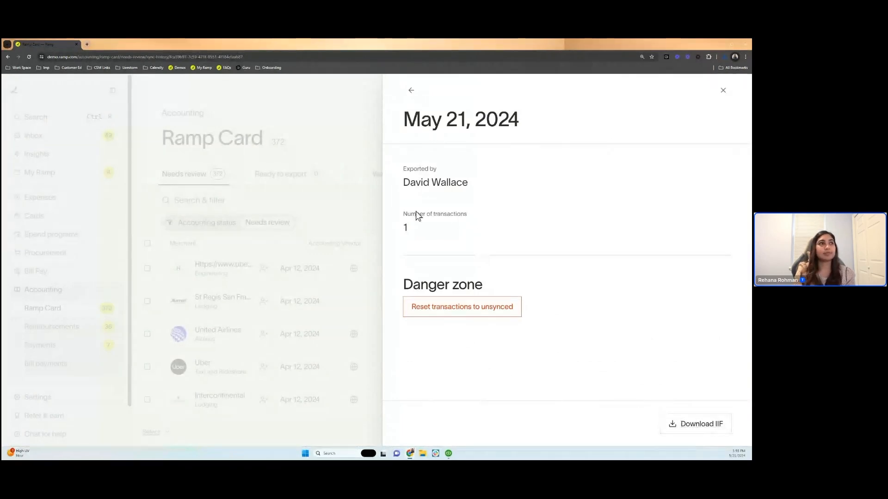
click(348, 124)
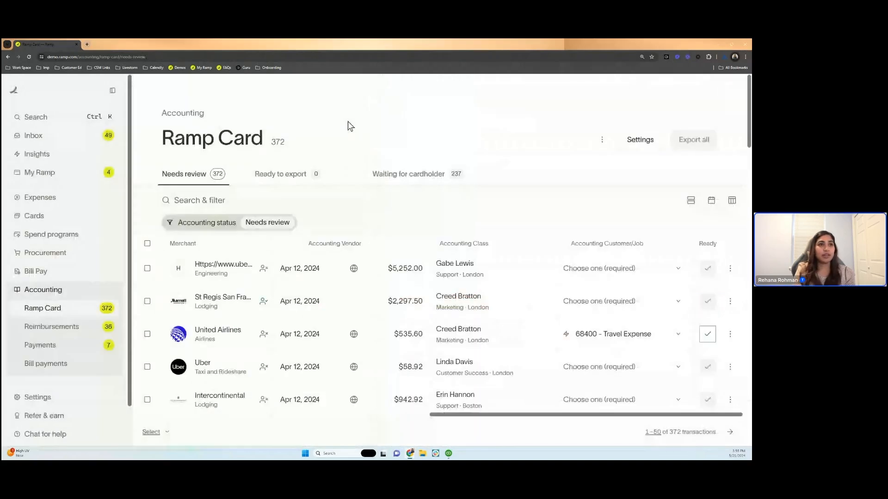
- Try selecting all transactions on the current page and check the selection scope options, clearing the selection at the end
scroll(396, 318, down, 1)
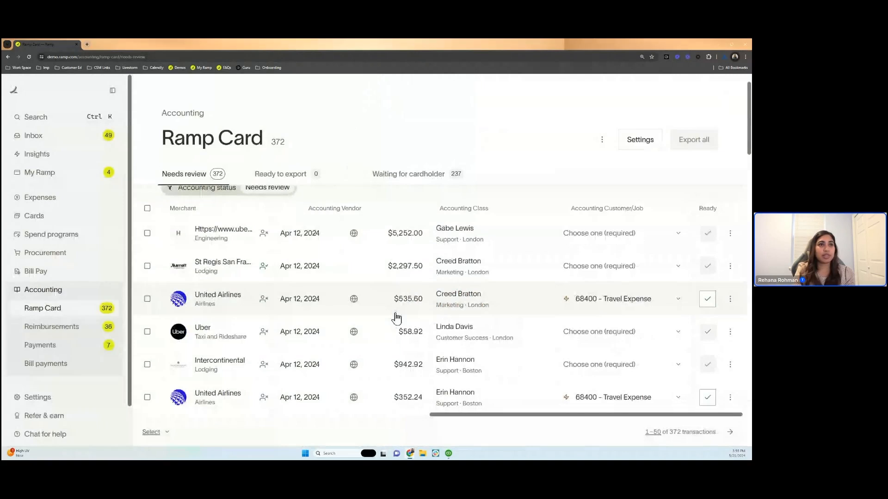
click(147, 299)
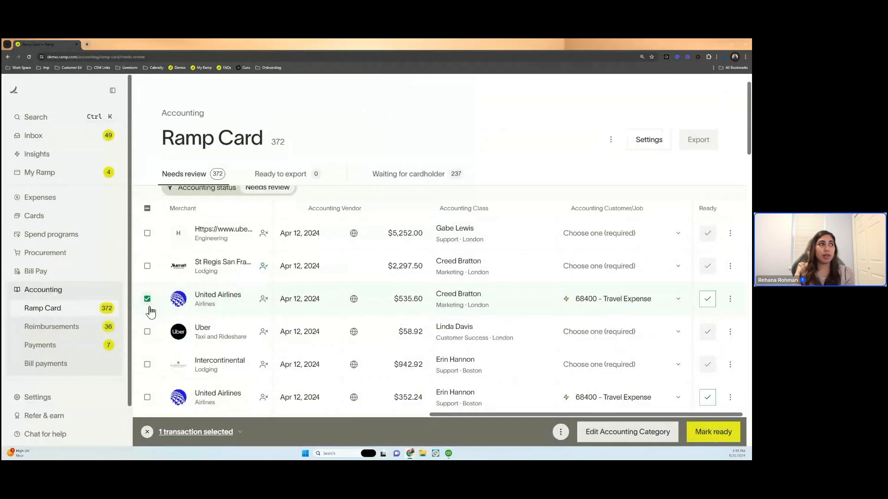
click(147, 209)
click(147, 209)
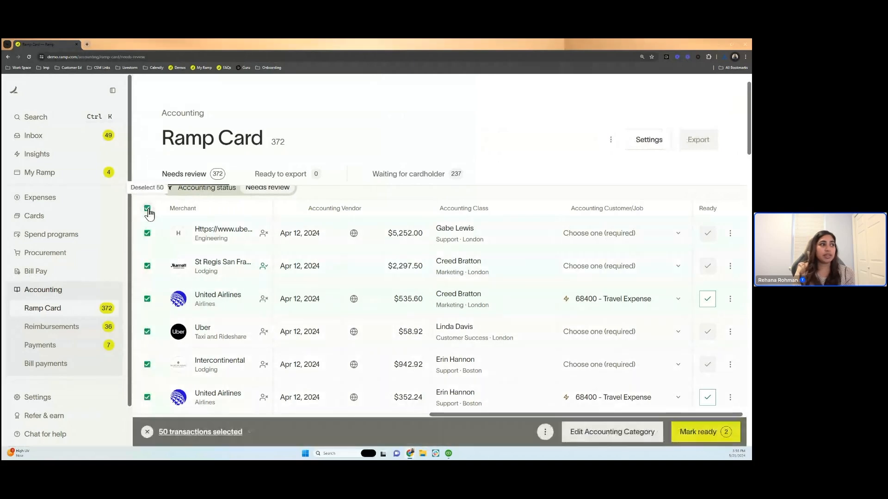
click(229, 433)
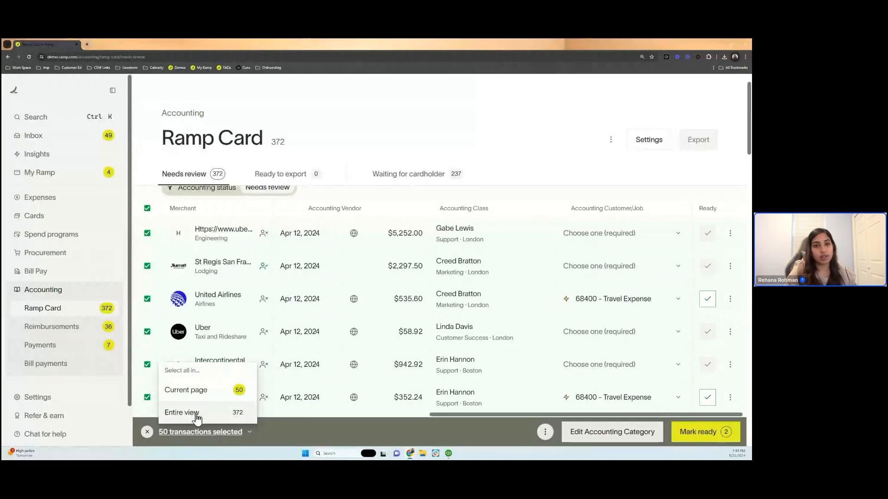
click(294, 434)
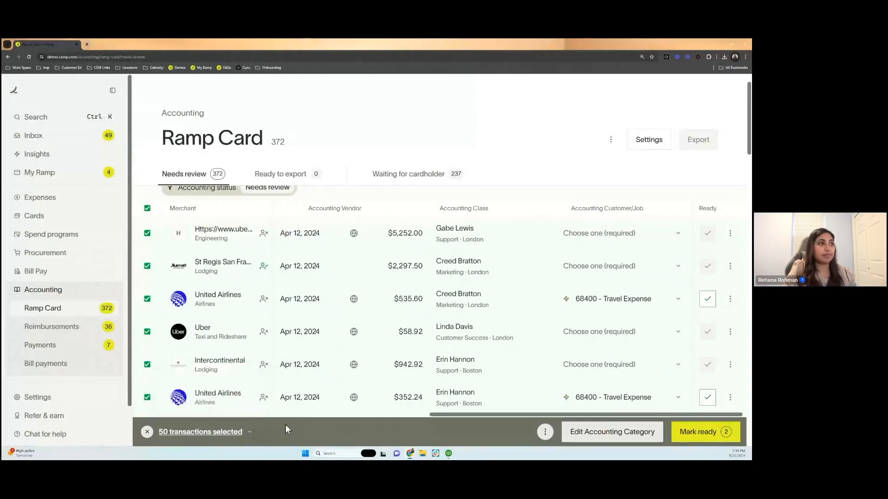
click(147, 208)
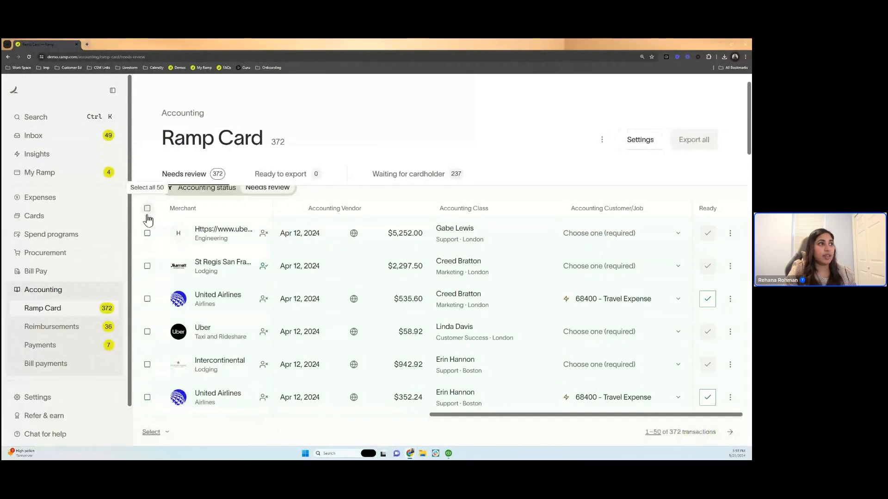
- Select the $535.60 United Airlines transaction and check which bulk actions are available for it
click(147, 299)
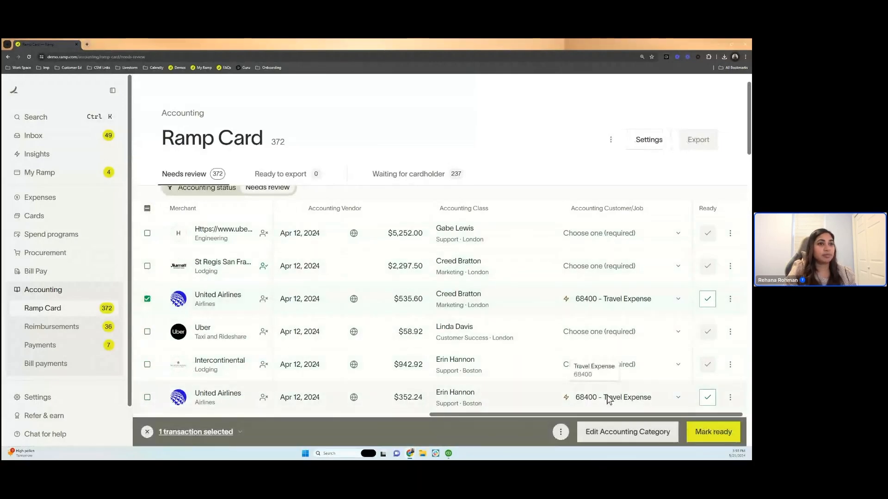
click(561, 432)
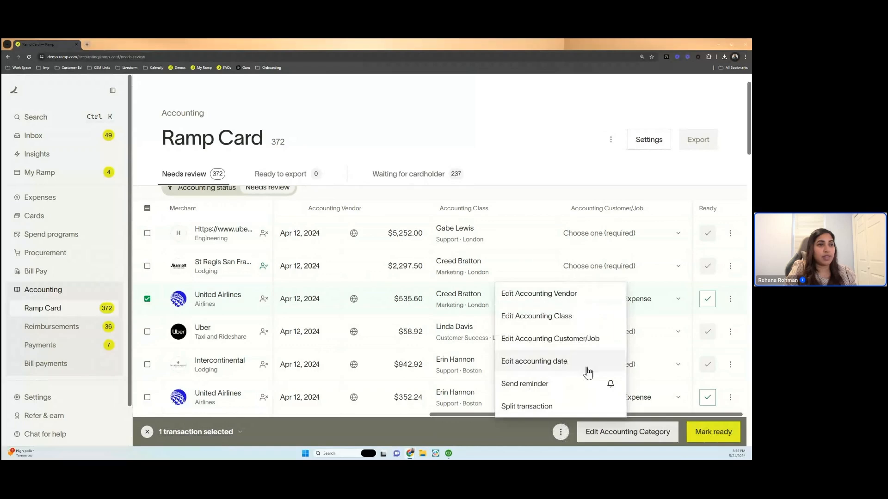
click(526, 434)
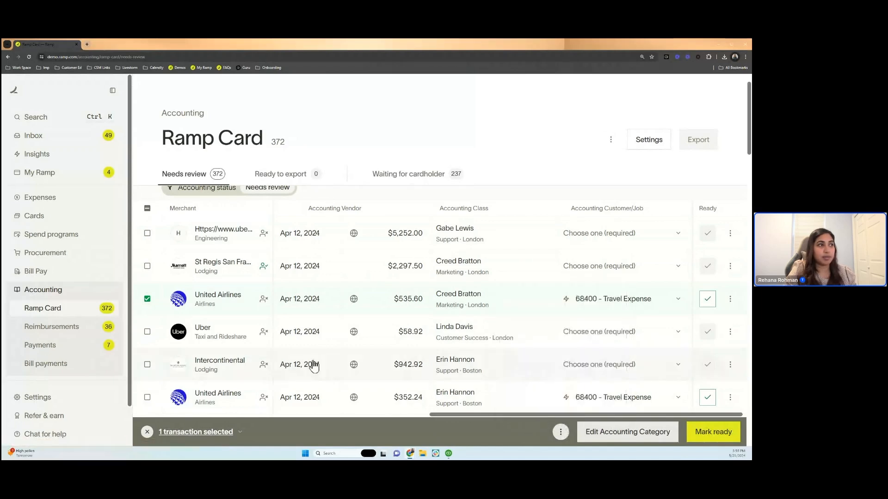
- Check the bulk actions with the $352.24 United Airlines transaction also selected, then remove that transaction from the selection
click(147, 397)
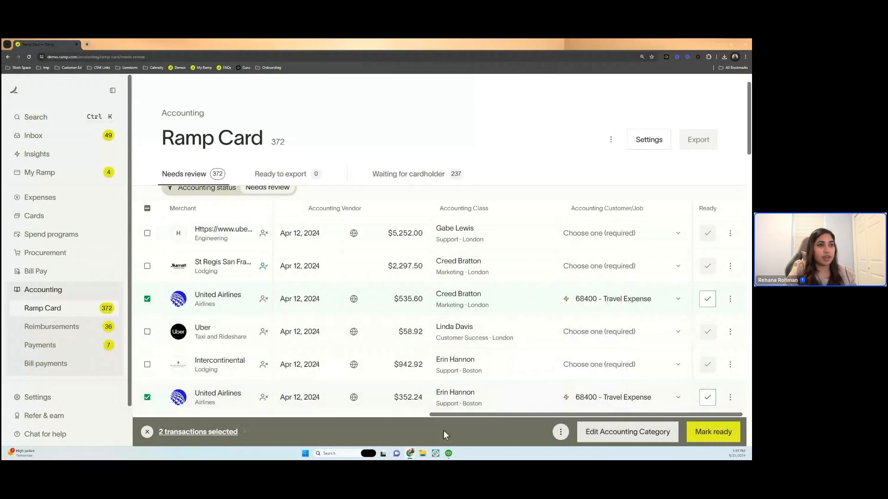
click(561, 432)
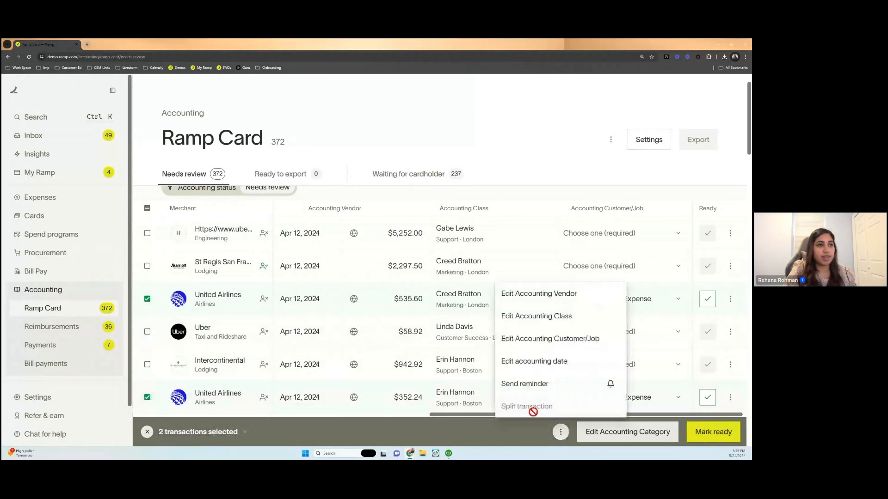
mouse_move(522, 411)
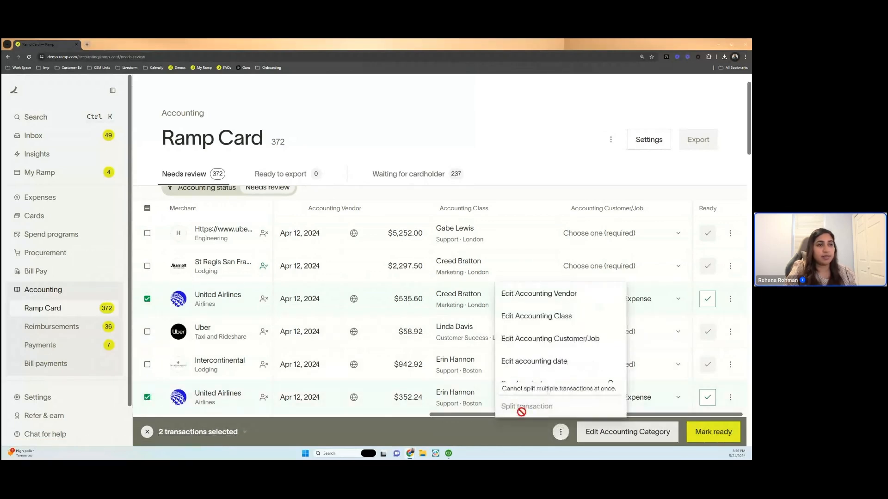
right_click(514, 435)
click(482, 434)
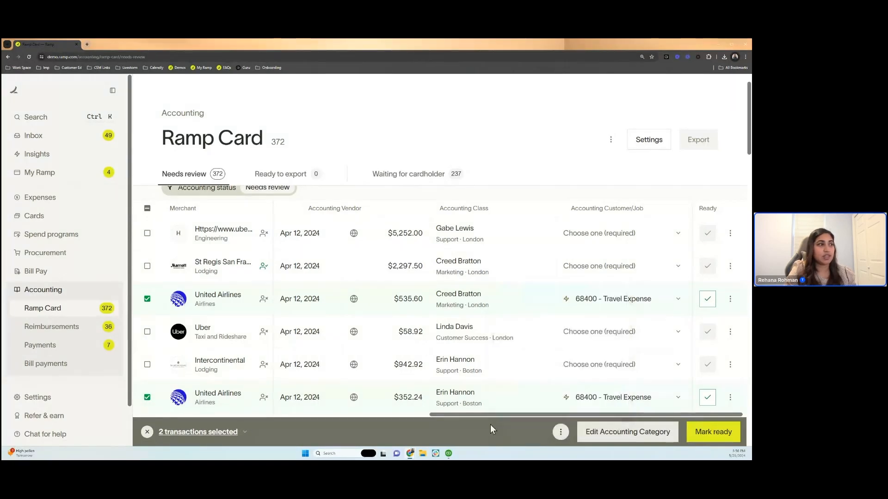
click(147, 399)
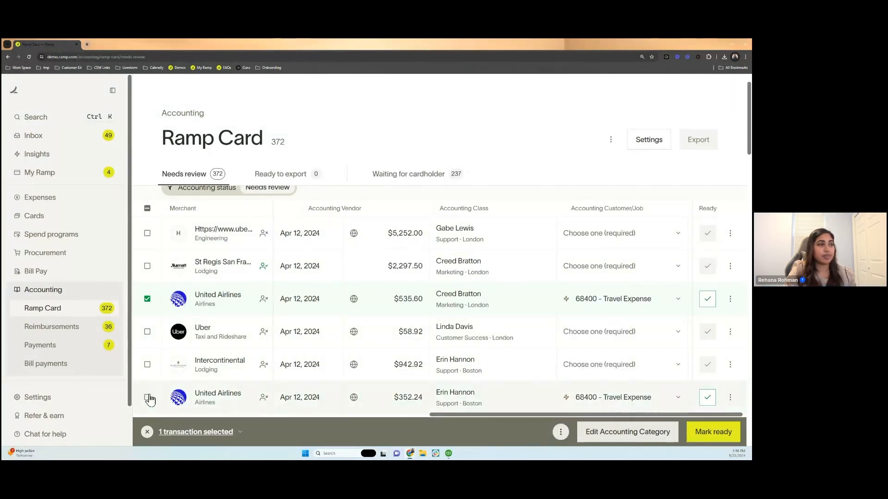
- Mark the selected $535.60 United Airlines transaction ready to export and export it
click(712, 433)
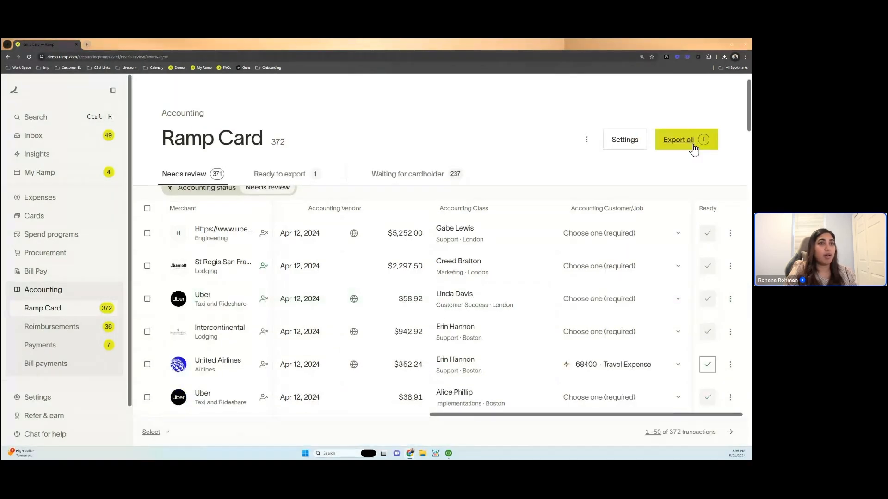
click(693, 147)
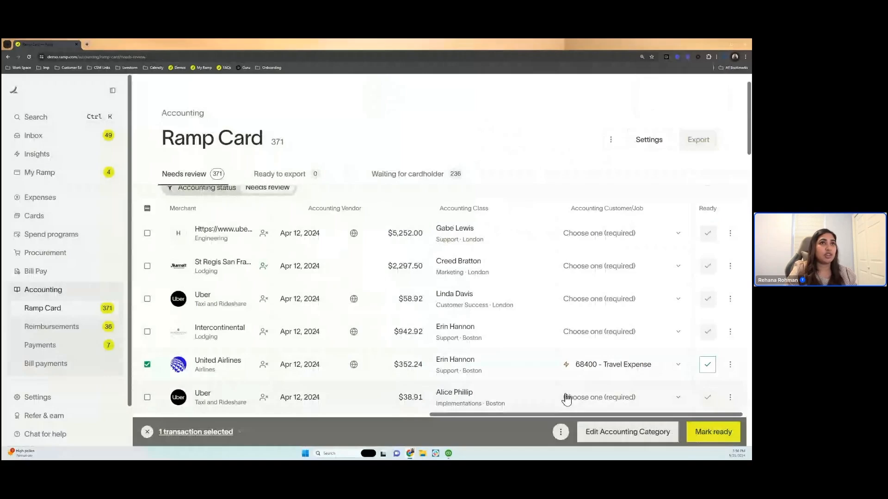
- Mark the $352.24 United Airlines transaction ready to export and open the export review for it
click(707, 364)
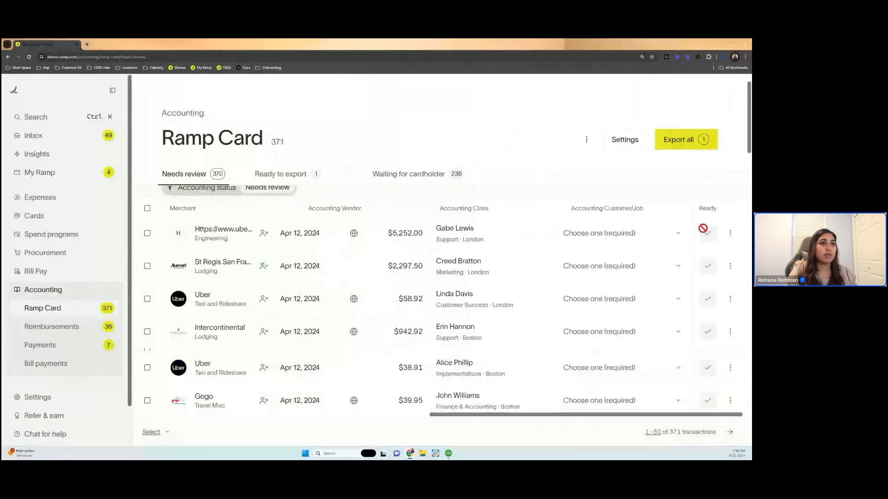
click(686, 140)
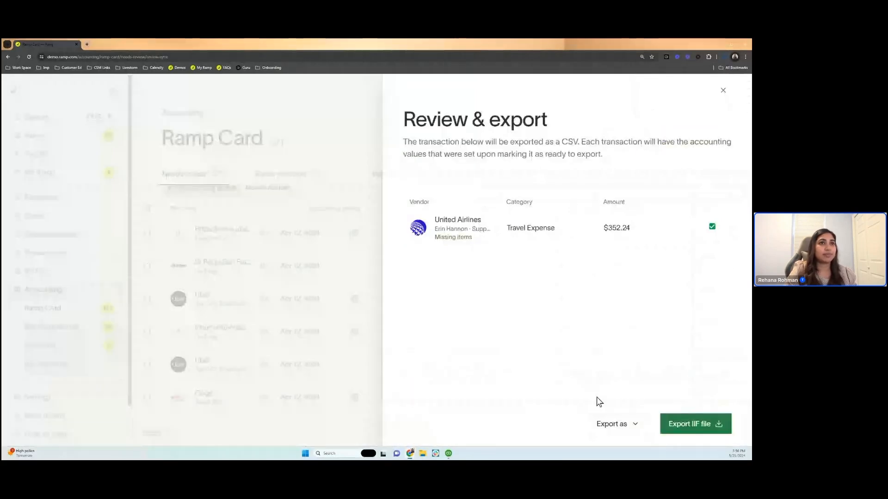
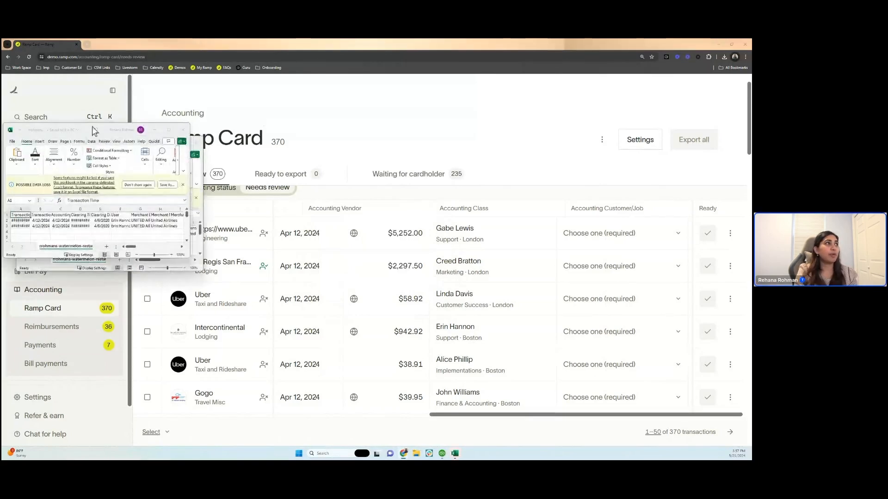
- Arrange the two exported CSV workbooks side by side, enlarging both windows and zooming in on the $352.24 transaction's export
drag(97, 133, 406, 190)
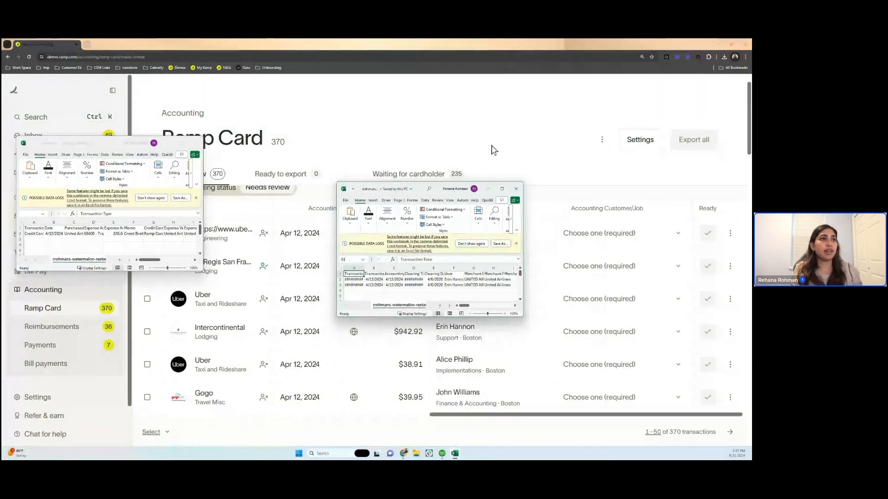
drag(522, 317, 692, 395)
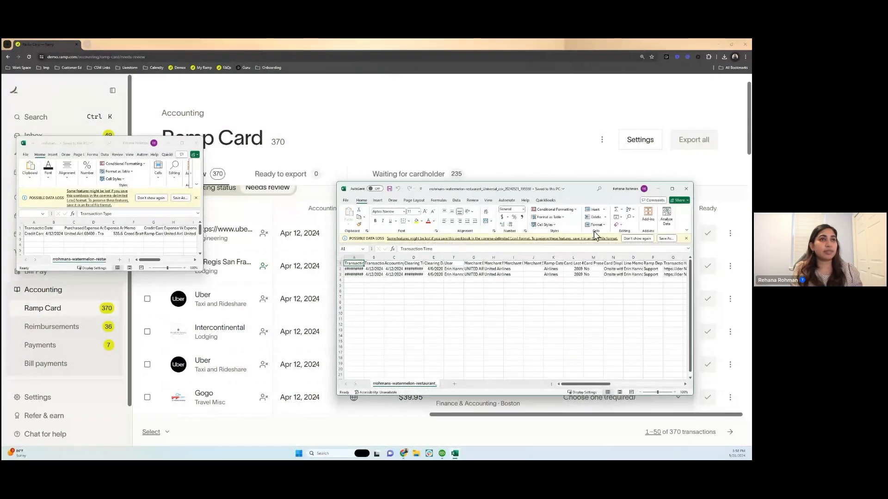
drag(574, 191, 621, 157)
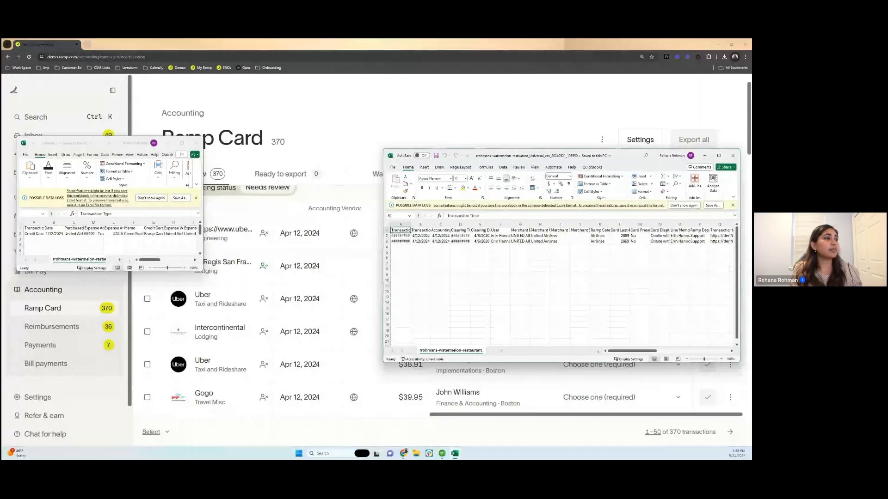
drag(202, 269, 353, 360)
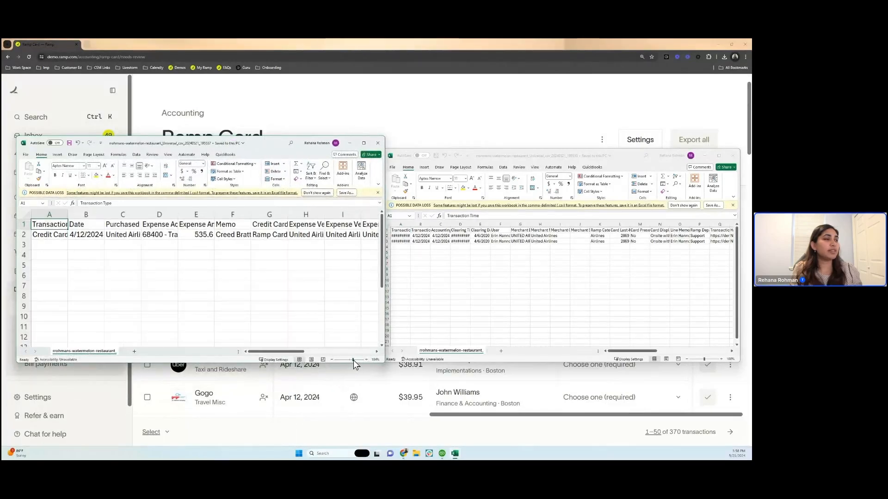
click(711, 360)
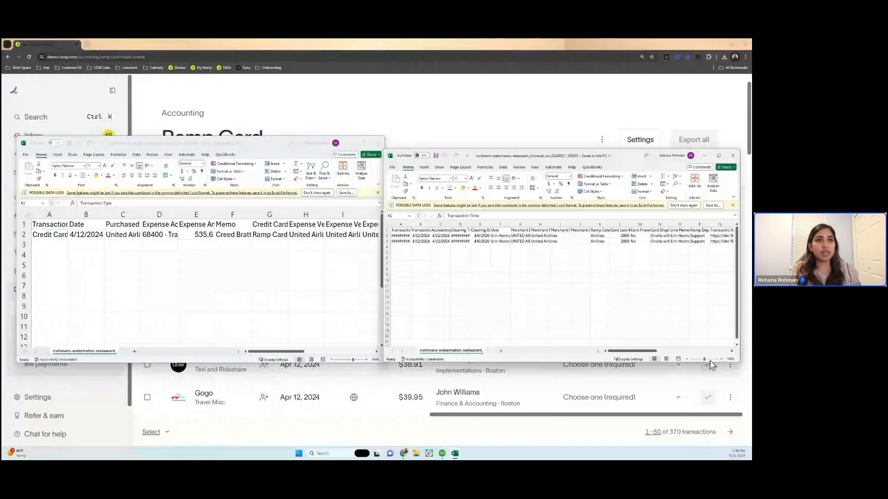
click(710, 359)
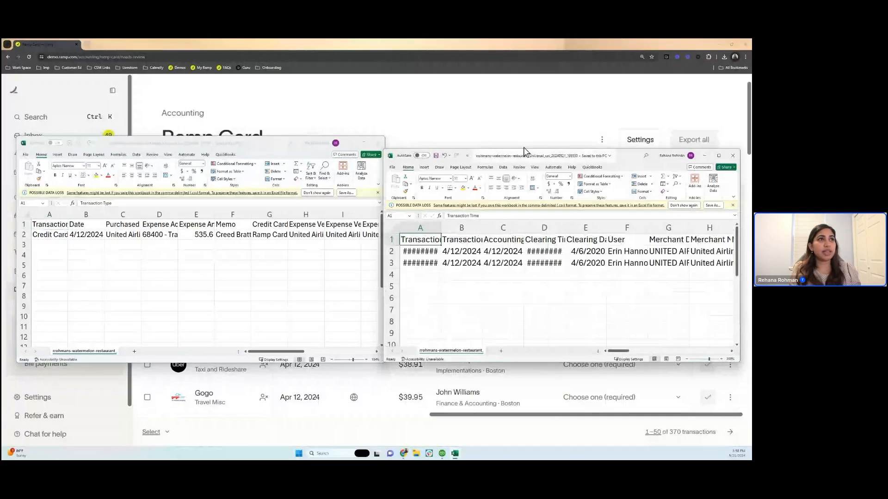
drag(623, 156, 627, 140)
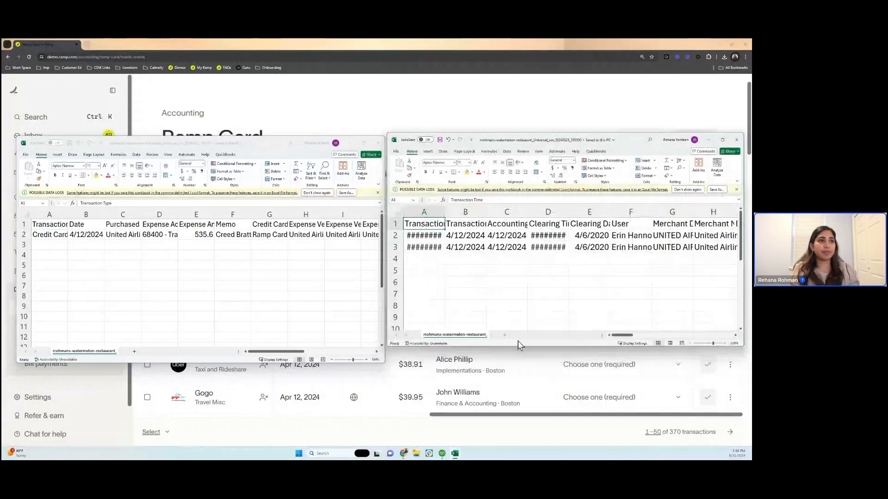
- Compare the column layouts of the two CSV exports, checking the expense vendor cell for the $535.60 transaction
click(302, 337)
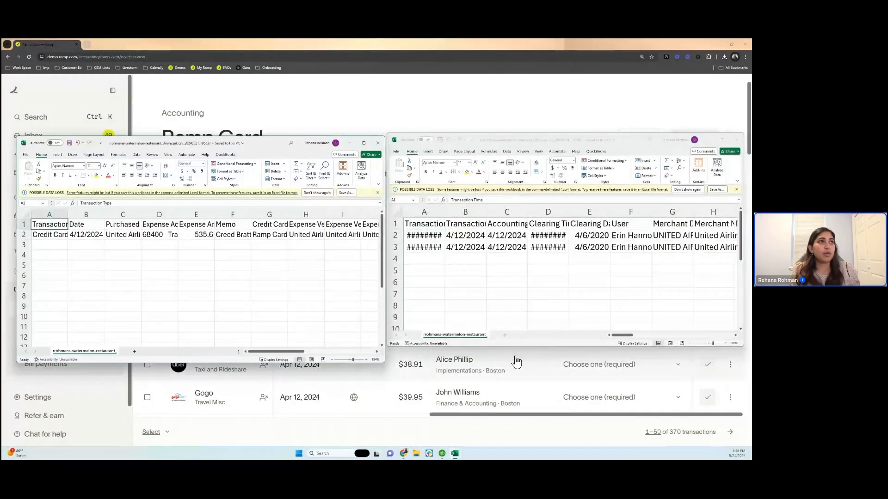
click(436, 274)
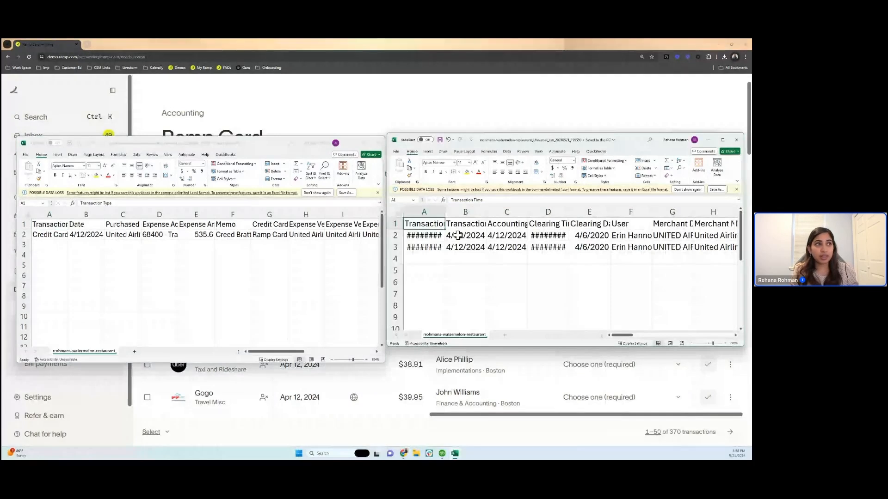
click(319, 231)
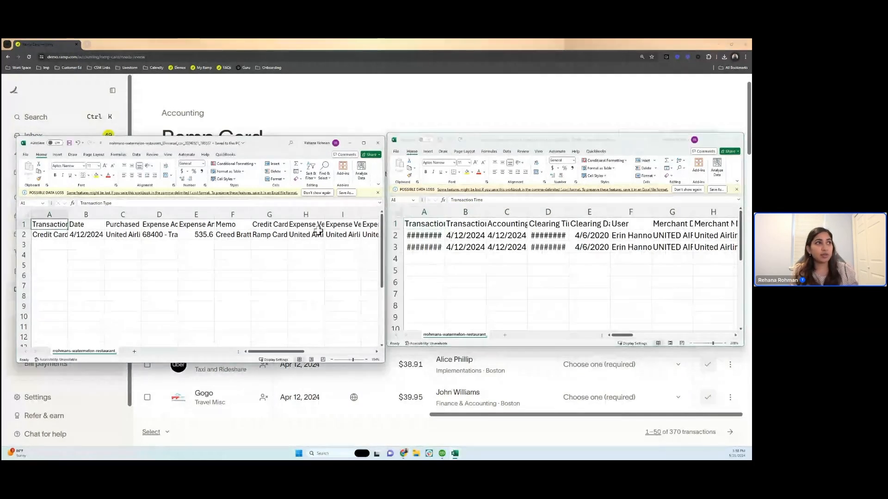
click(318, 233)
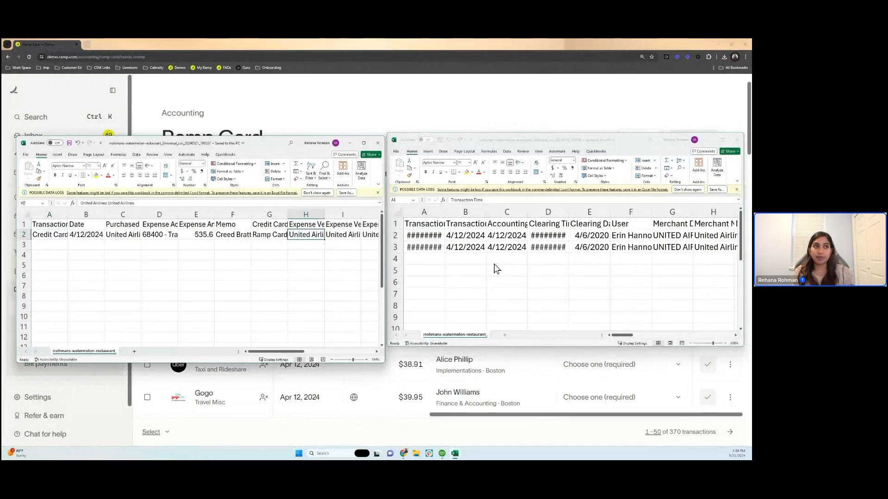
- Examine the Debit and Credit entries for the $352.24 transaction in its CSV export
click(495, 265)
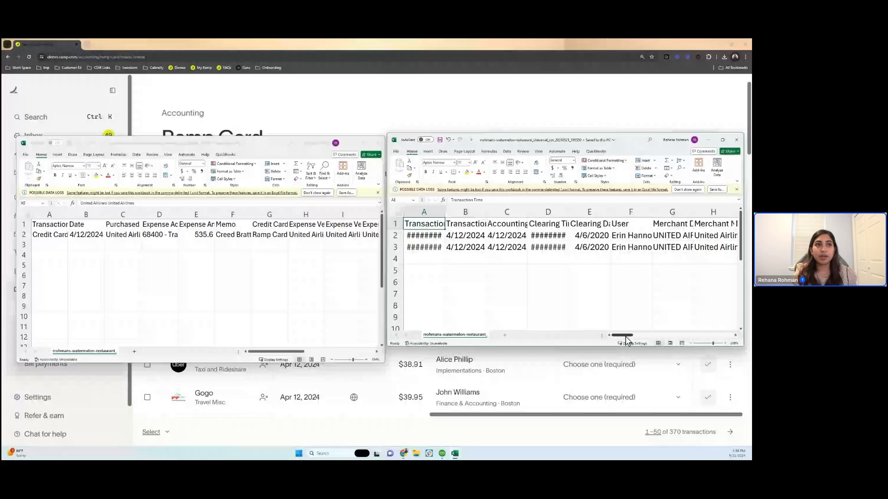
drag(626, 340, 687, 340)
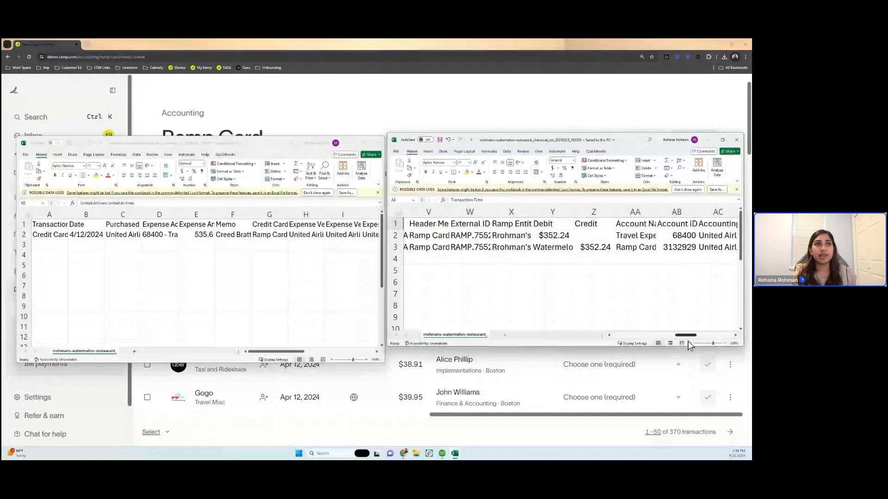
click(553, 235)
click(601, 247)
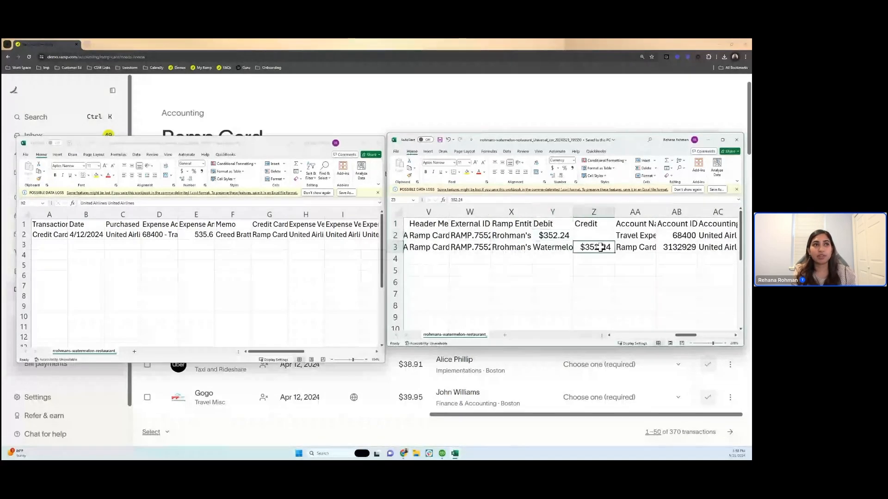
click(559, 232)
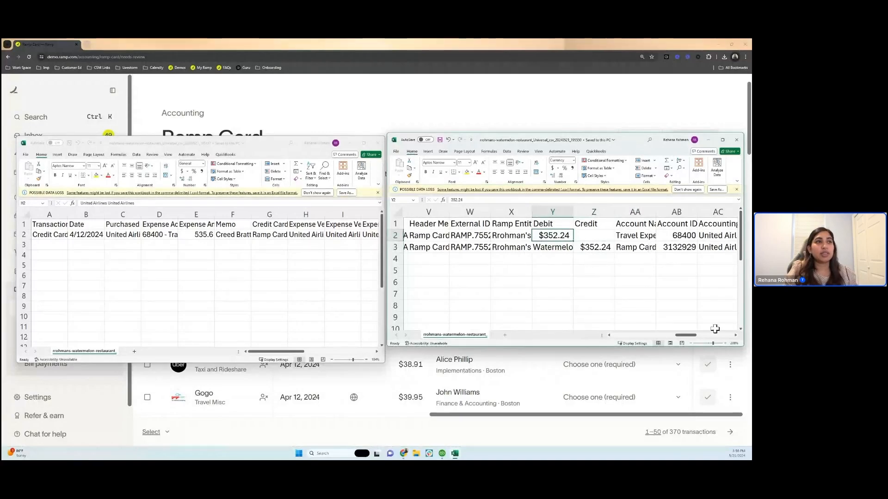
- Fit the Clearing Time and Transaction Time columns to their contents in the $352.24 transaction's export
drag(692, 336, 557, 321)
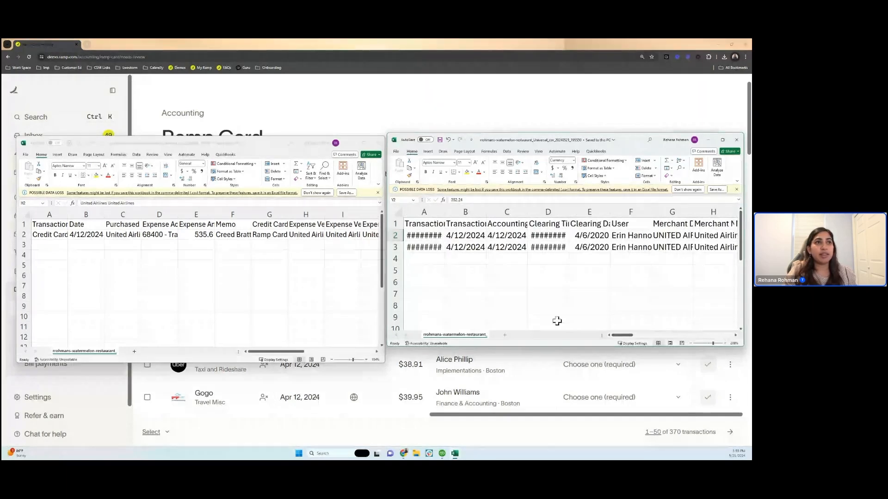
double_click(569, 212)
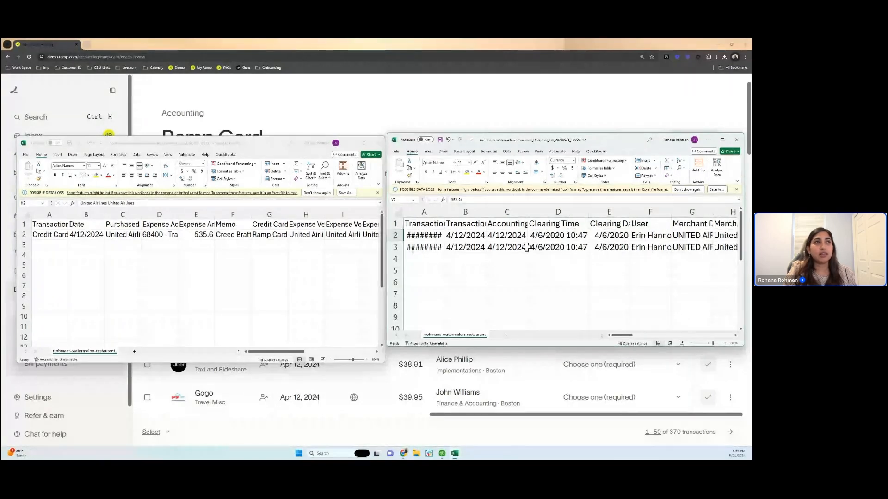
double_click(443, 212)
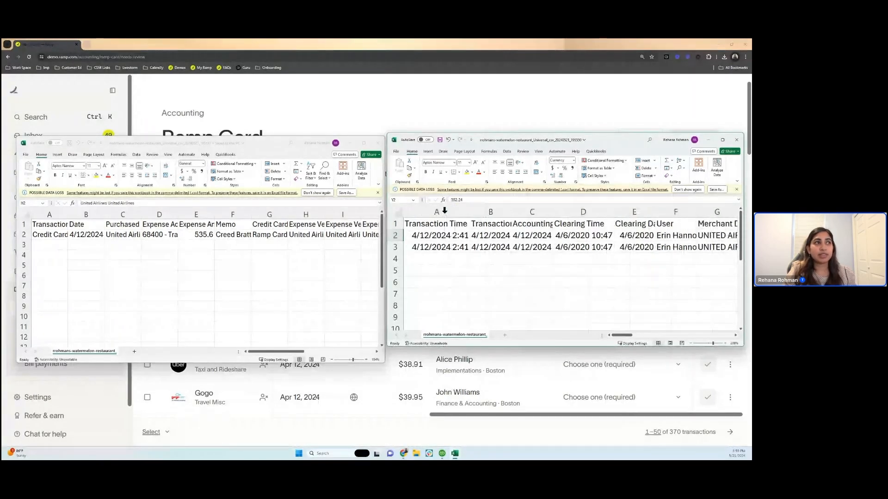
- Review the $535.60 transaction's export across all its columns through Receipts Link, then return to the other workbook
click(319, 276)
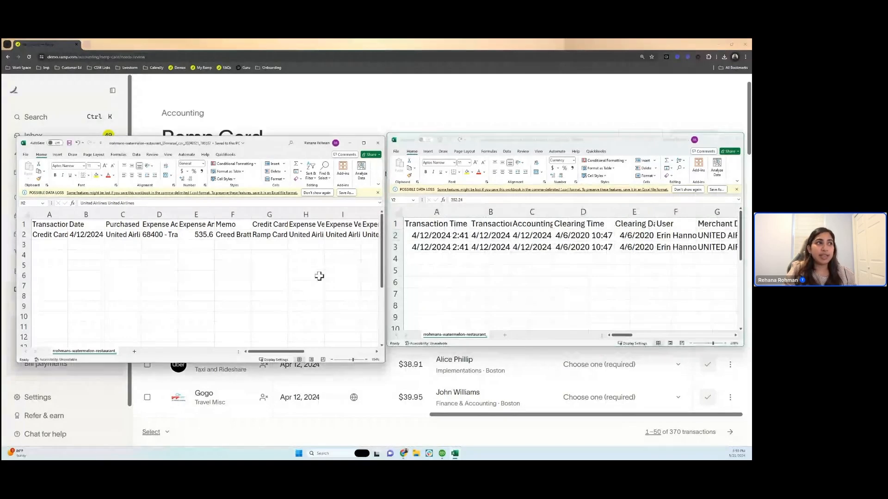
click(319, 276)
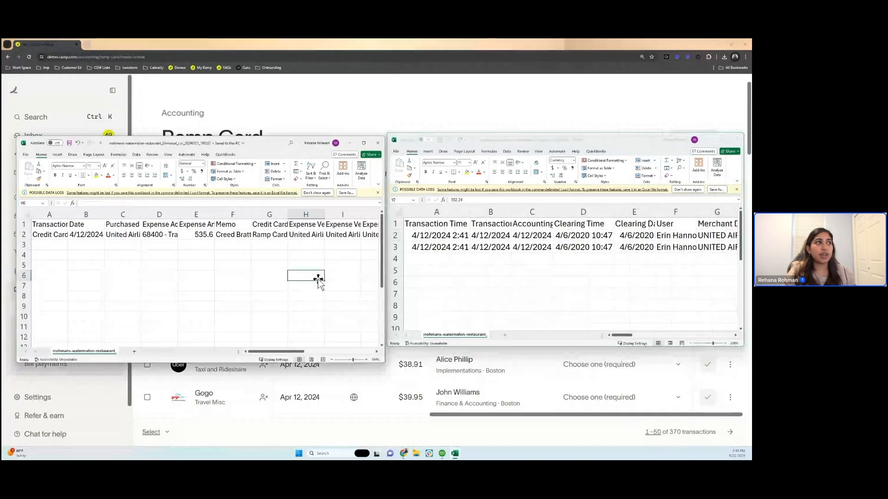
scroll(319, 279, right, 10)
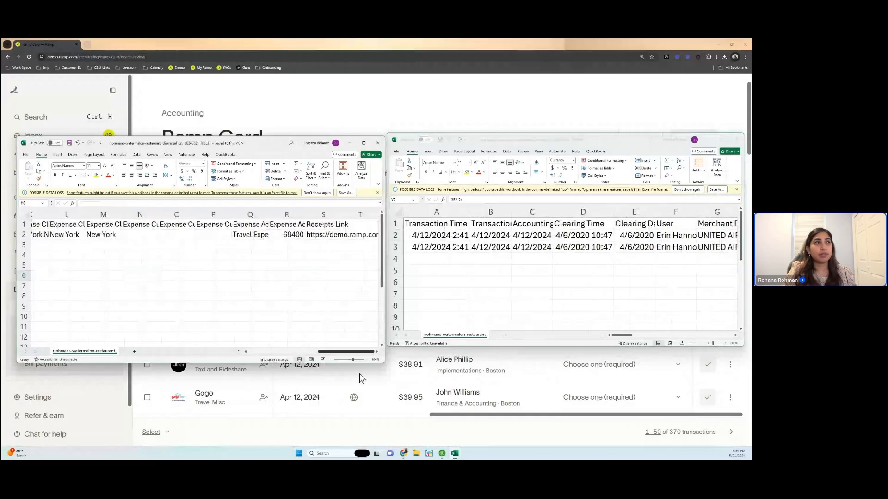
scroll(281, 322, left, 10)
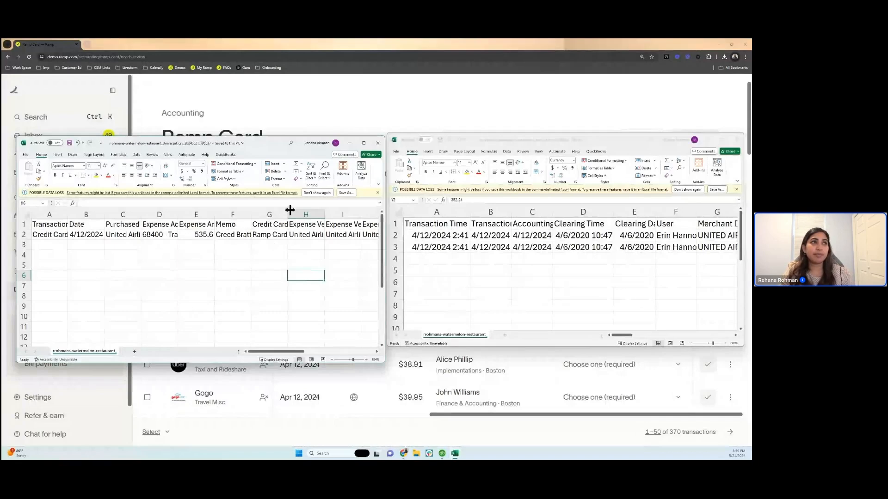
click(430, 238)
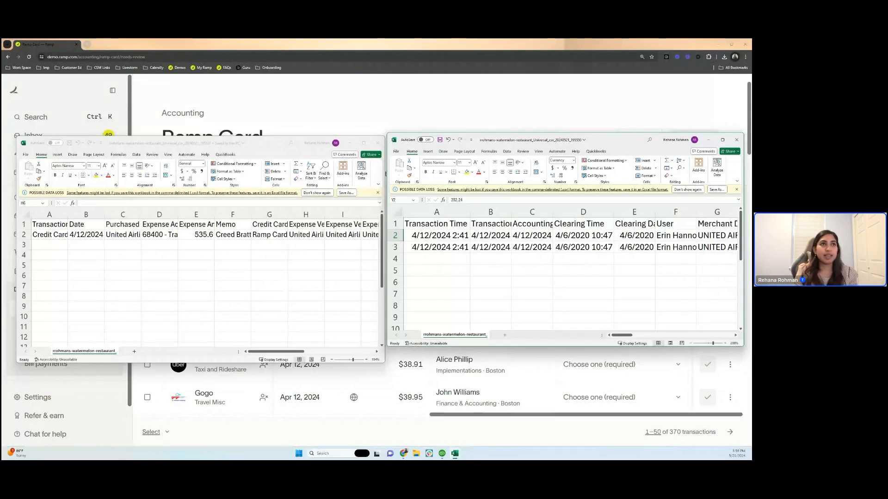
- Switch to QuickBooks Desktop and start an IIF file import, agreeing to close all open windows
click(443, 454)
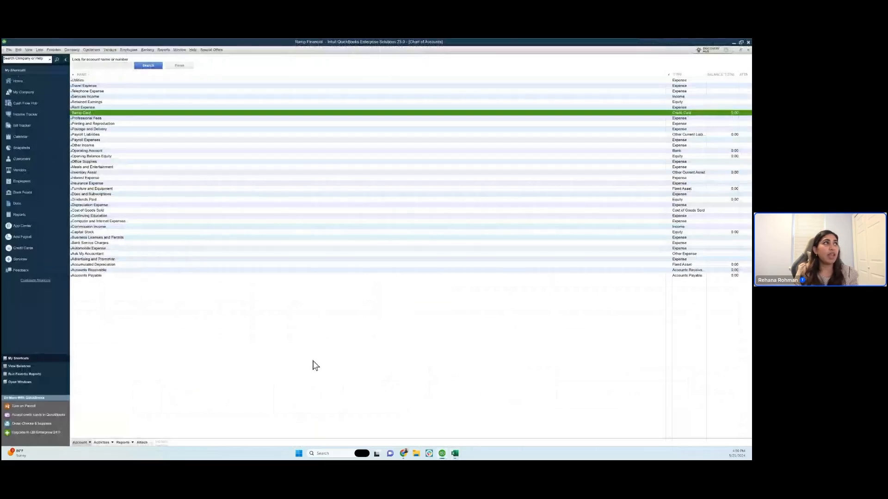
click(9, 50)
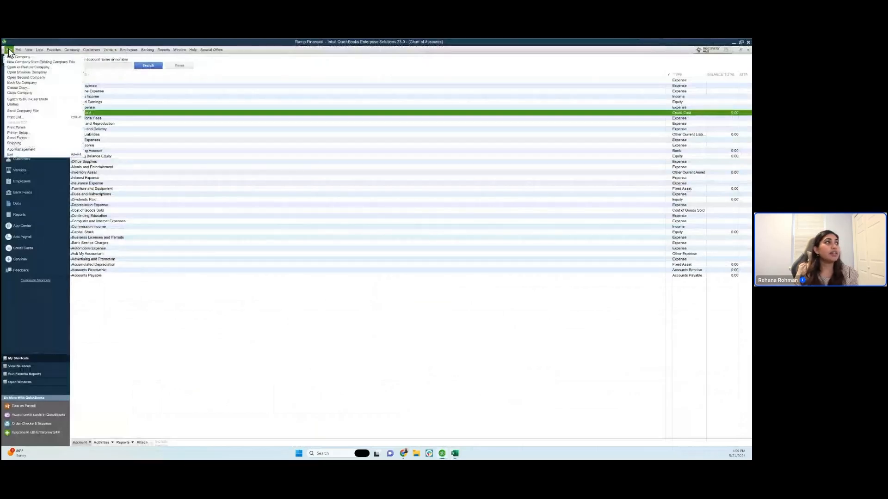
mouse_move(37, 105)
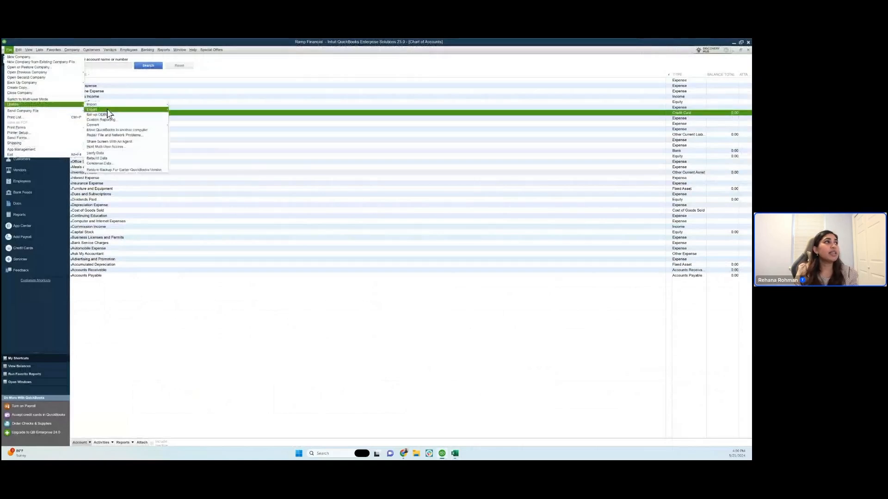
mouse_move(107, 105)
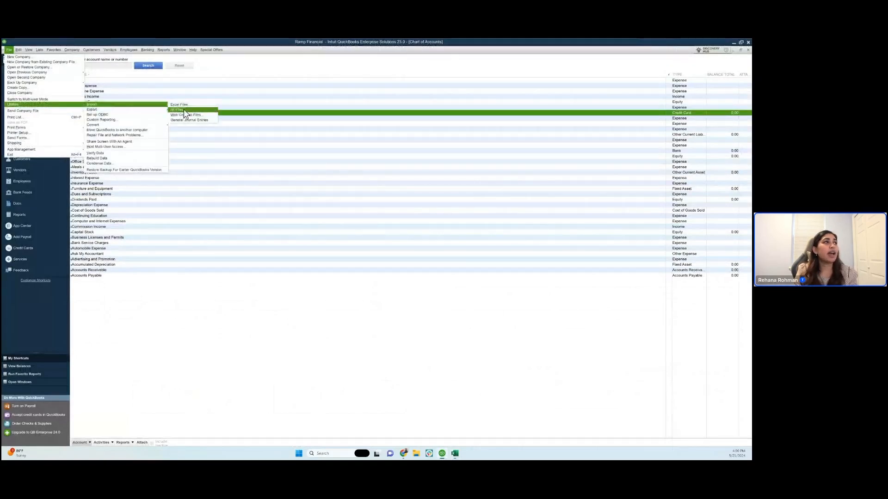
click(184, 109)
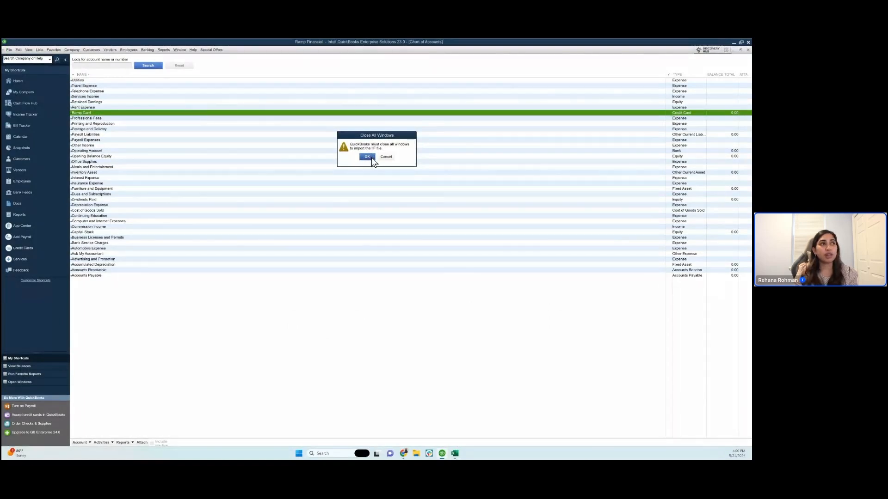
click(370, 157)
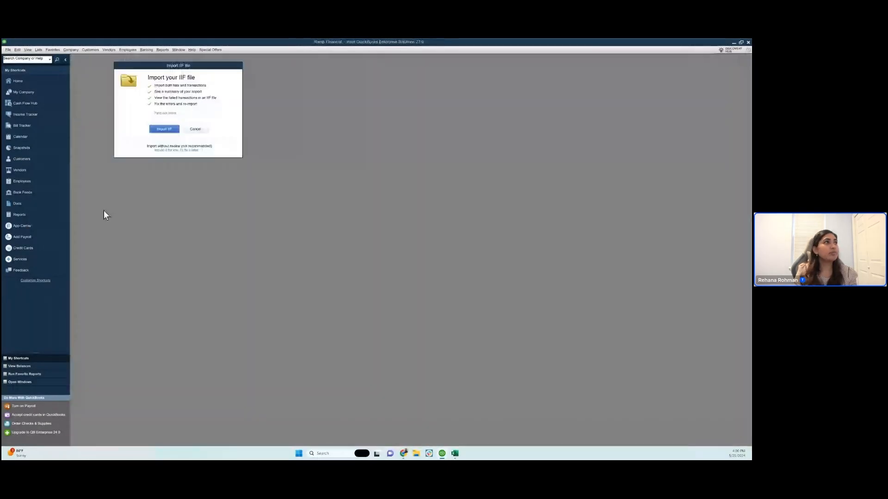
- Import the watermelon-restaurant qbd IIF file from Downloads and close the import summary
click(164, 129)
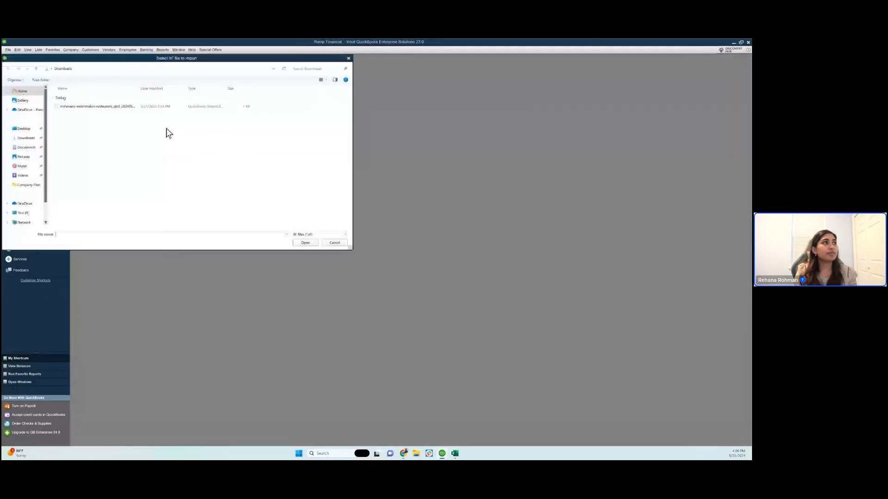
click(118, 109)
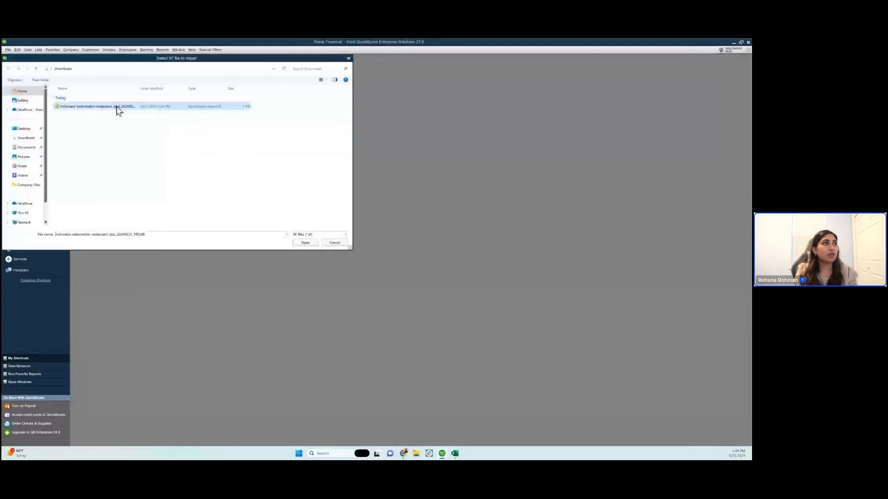
click(308, 243)
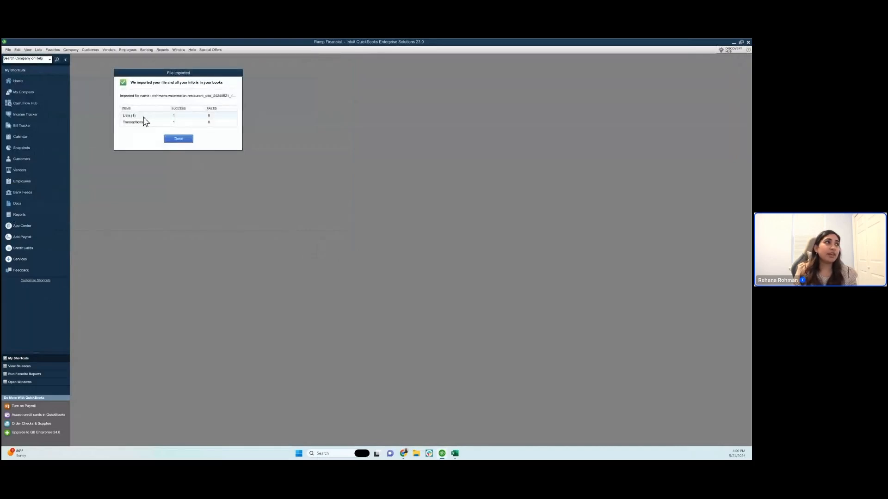
click(178, 141)
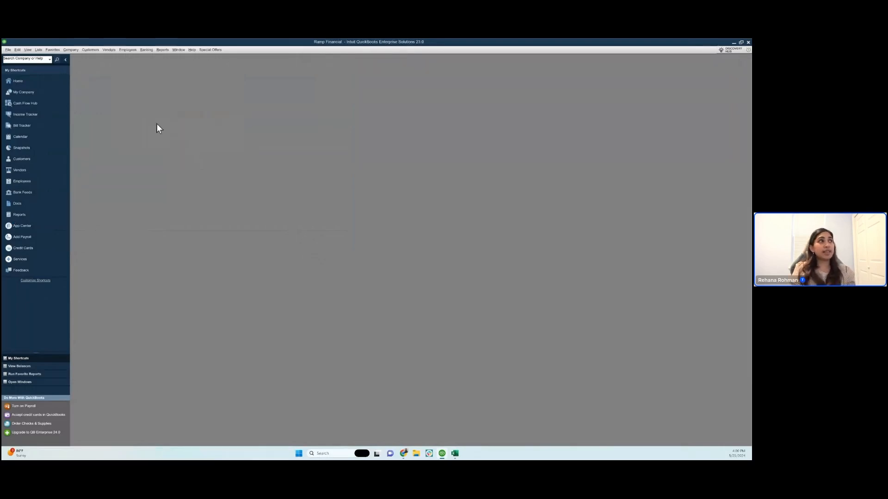
- Open the Vendor Center, maximize it and filter the credit card activities by Ramp Card
click(110, 50)
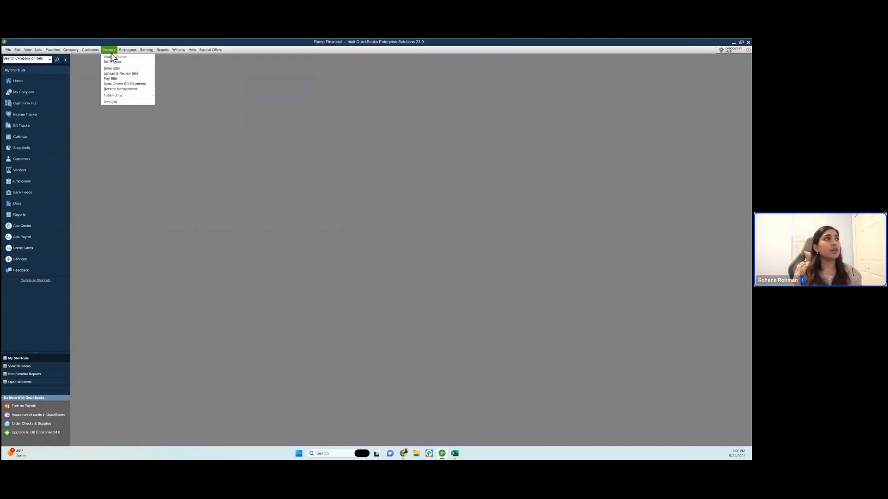
click(114, 58)
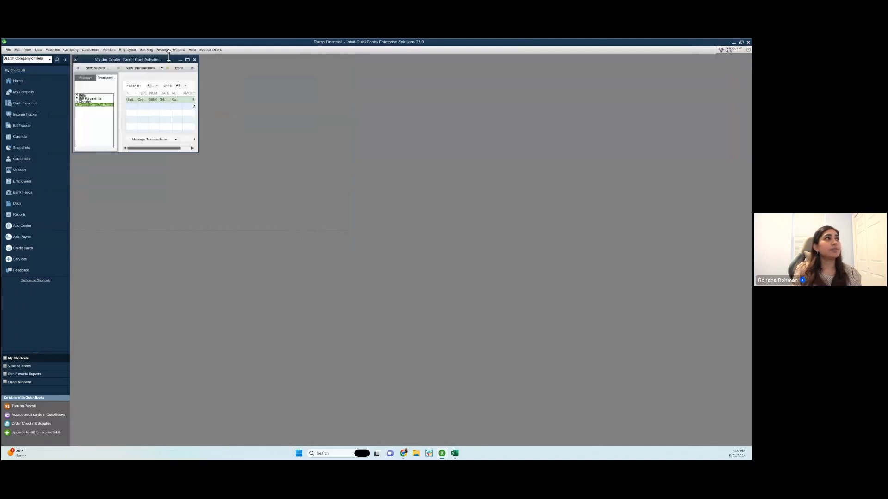
click(187, 60)
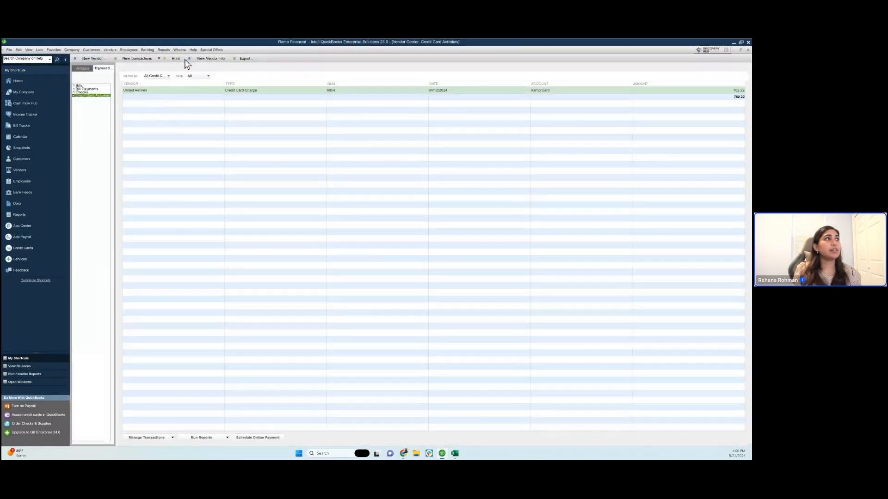
click(165, 80)
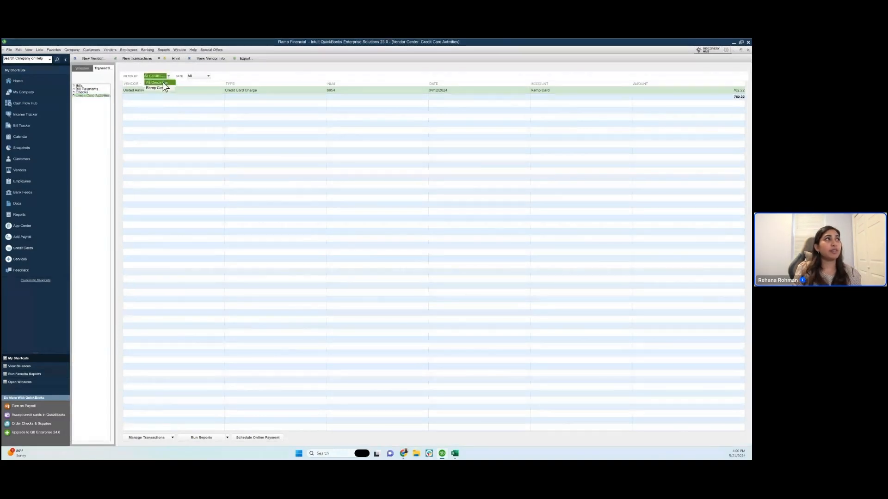
click(162, 89)
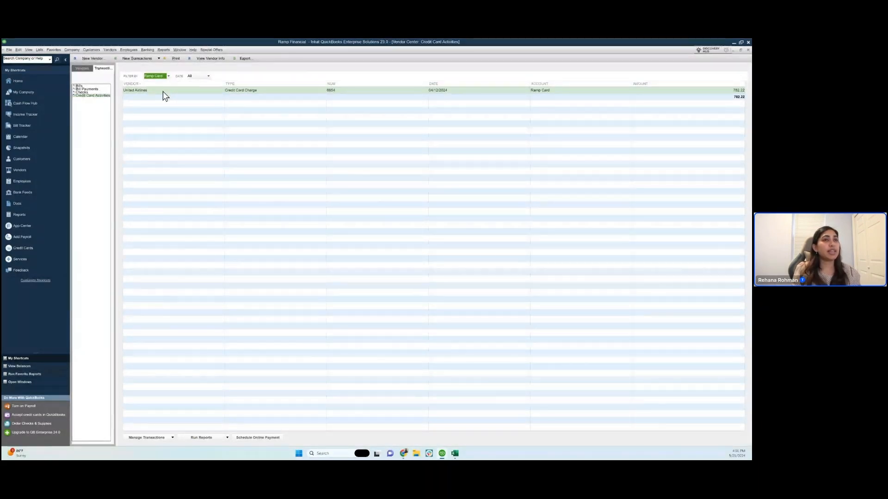
- Open the United Airlines credit card charge and review its class, memo and Travel Expense line
click(163, 90)
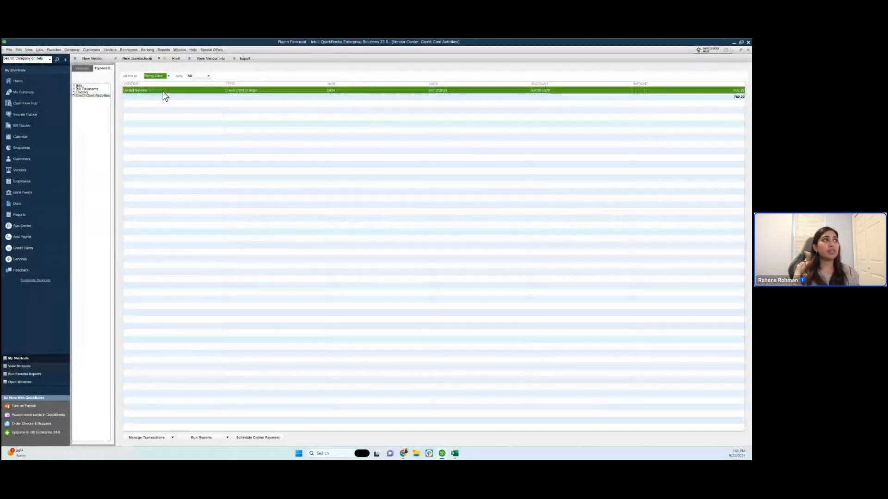
double_click(162, 90)
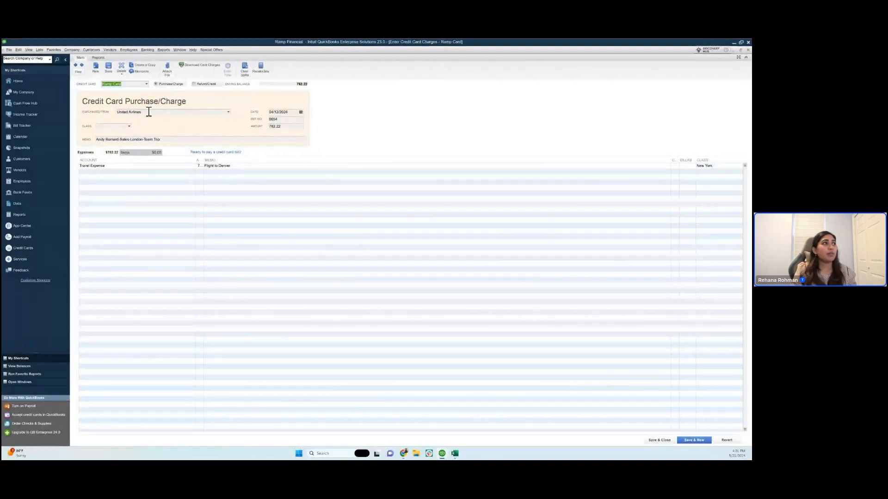
click(110, 128)
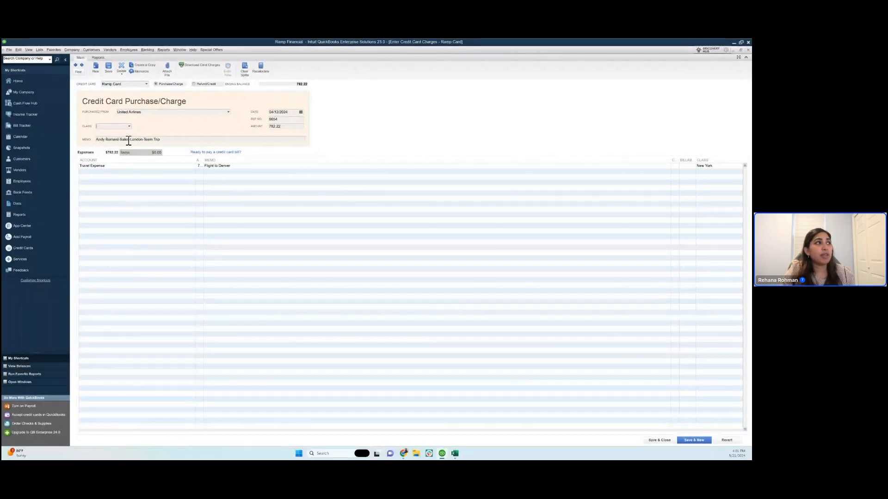
drag(166, 140, 144, 140)
click(170, 140)
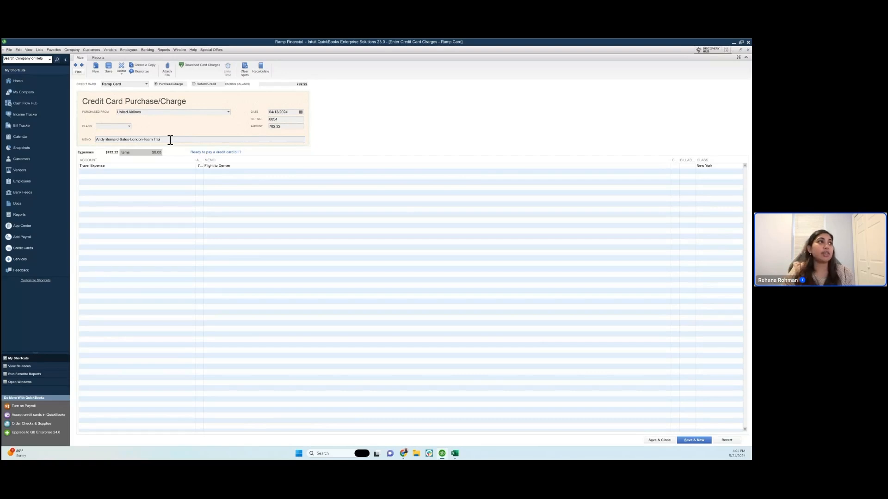
click(234, 166)
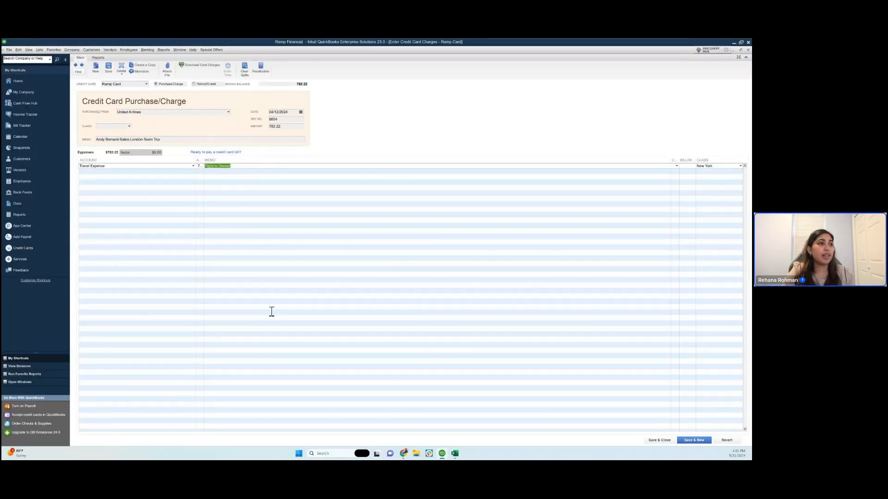
right_click(290, 399)
click(444, 125)
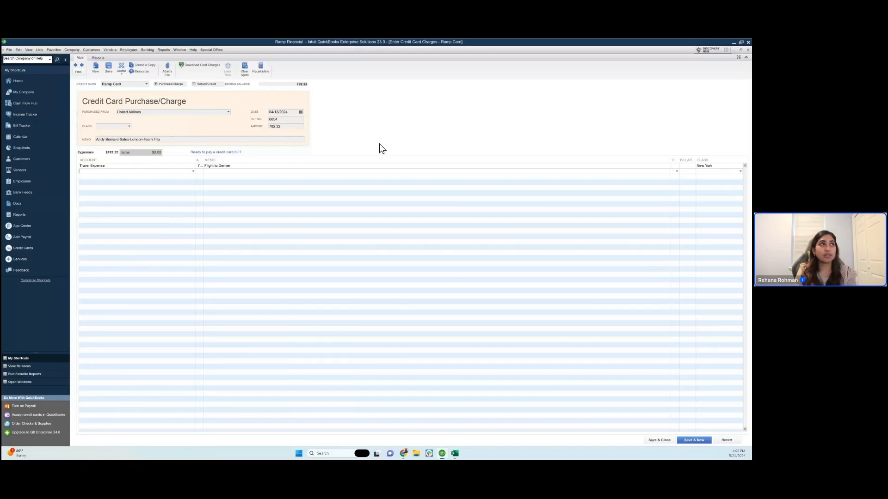
- Start a data import through the company file utilities and agree to go to Add/Edit Multiple List Entries
click(19, 50)
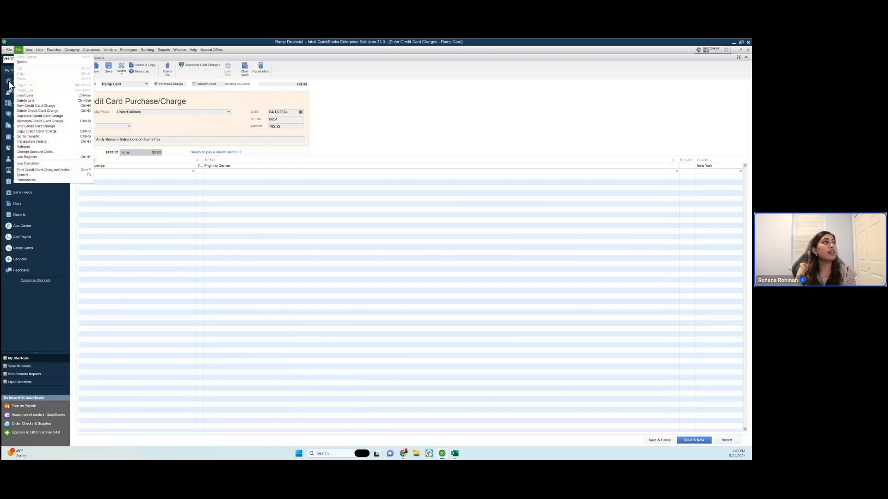
mouse_move(9, 50)
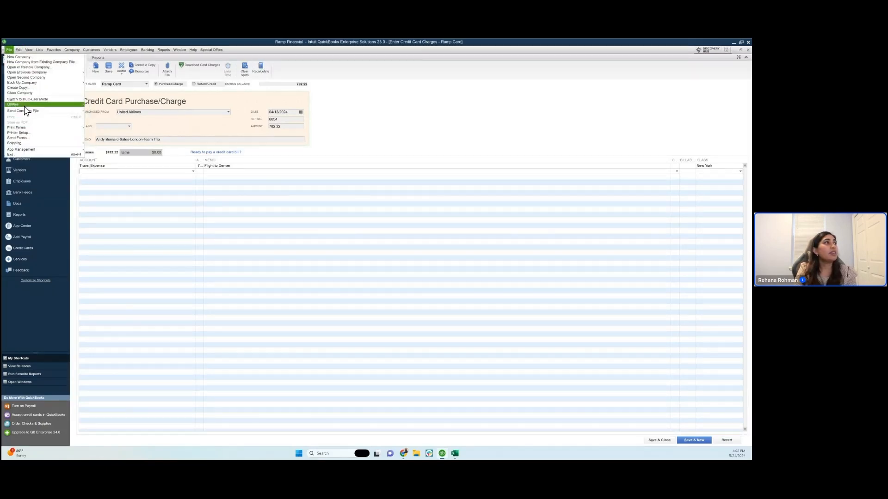
mouse_move(24, 106)
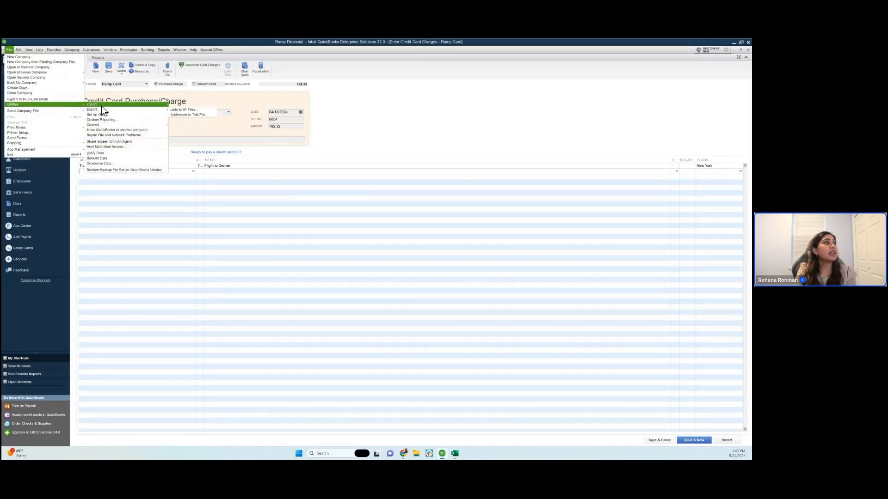
mouse_move(101, 106)
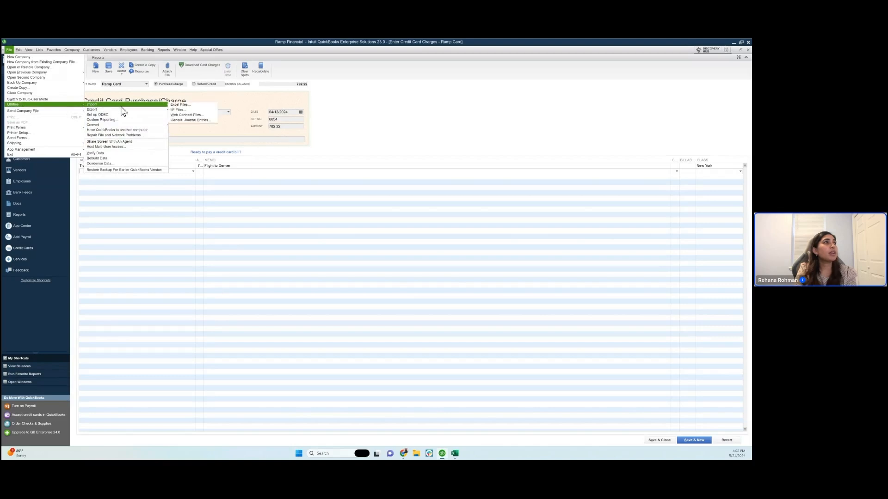
click(186, 106)
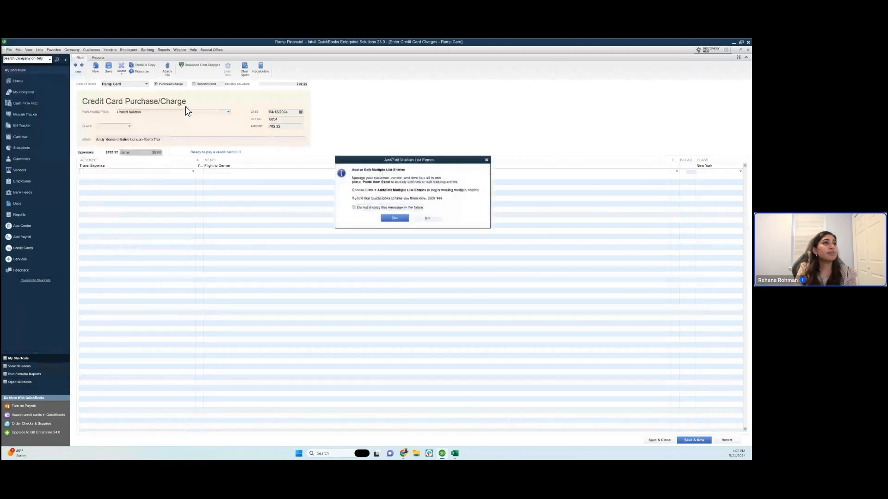
click(390, 217)
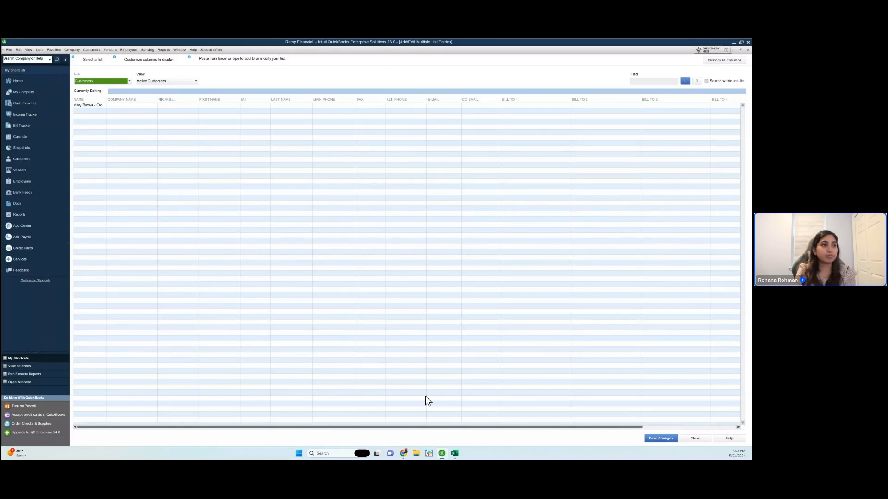
- Switch to Ramp in Chrome, open the expense transactions and look through the list
mouse_move(403, 453)
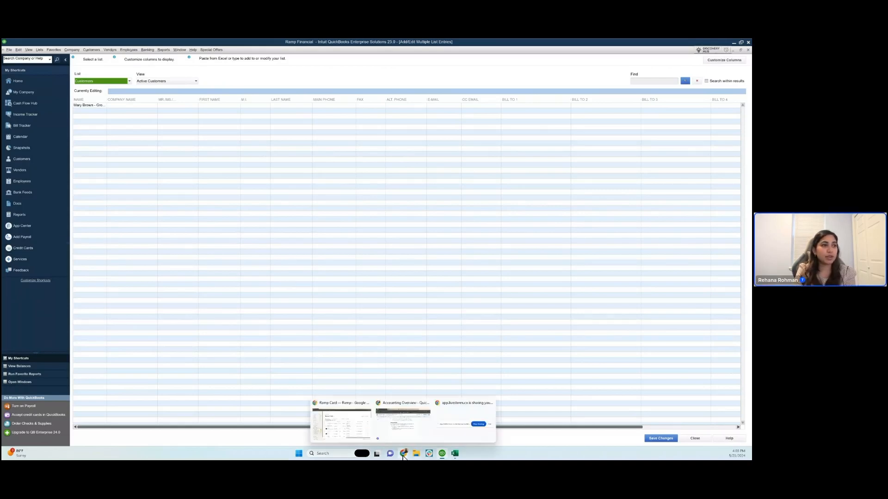
click(342, 423)
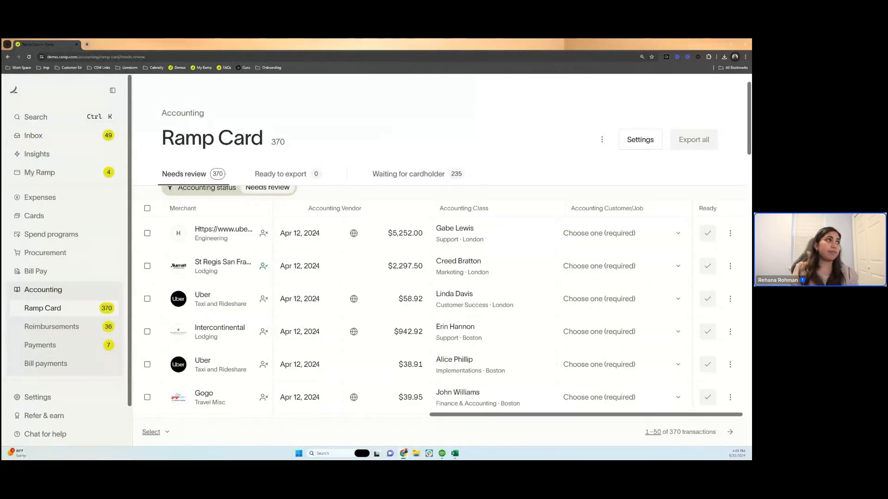
click(49, 197)
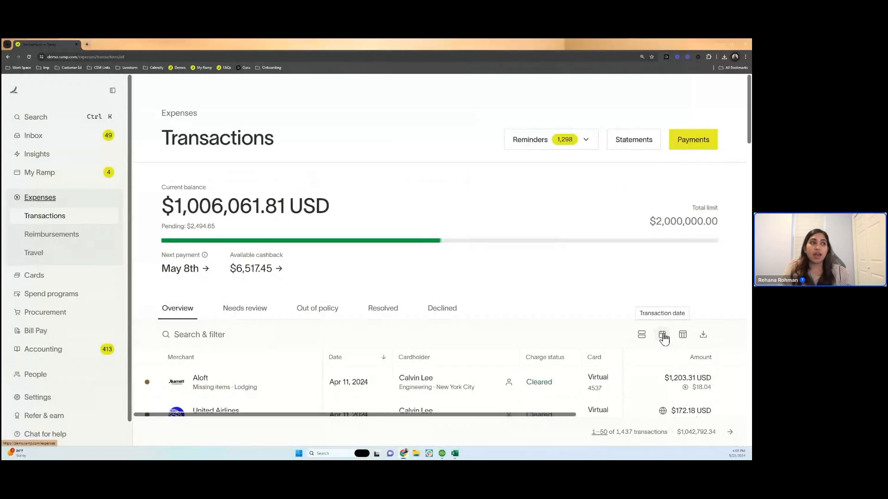
scroll(564, 359, down, 8)
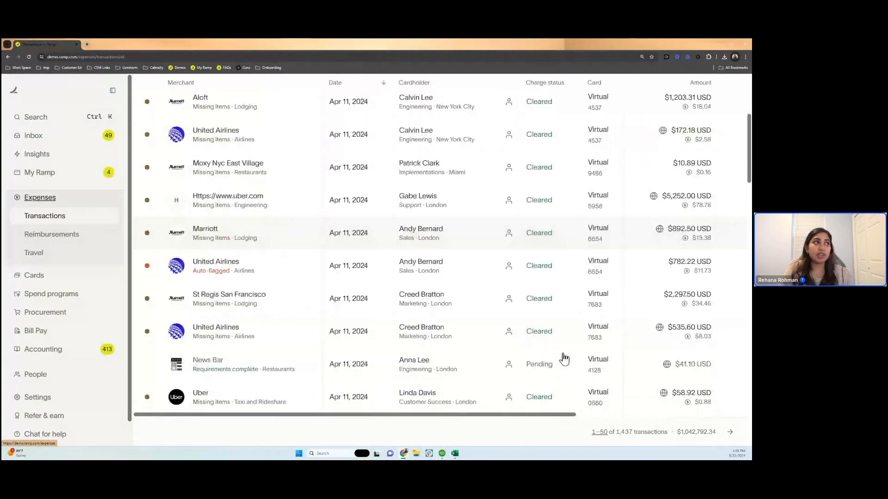
scroll(564, 359, down, 15)
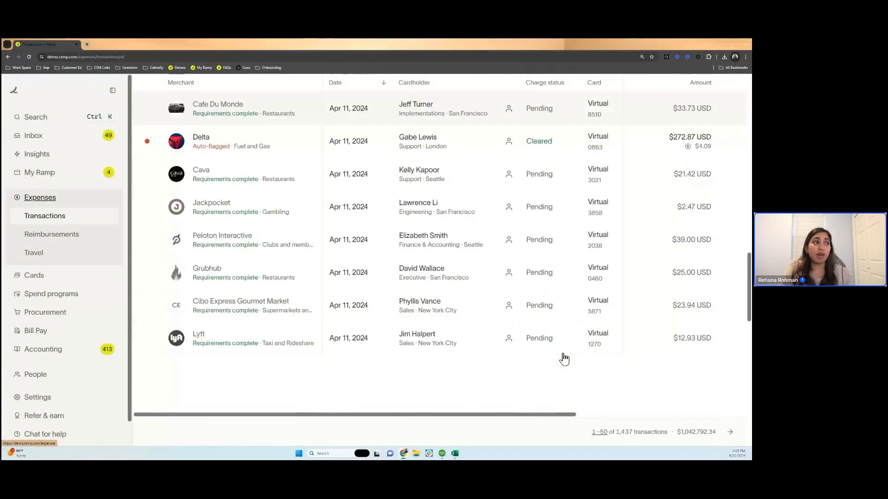
scroll(564, 359, up, 20)
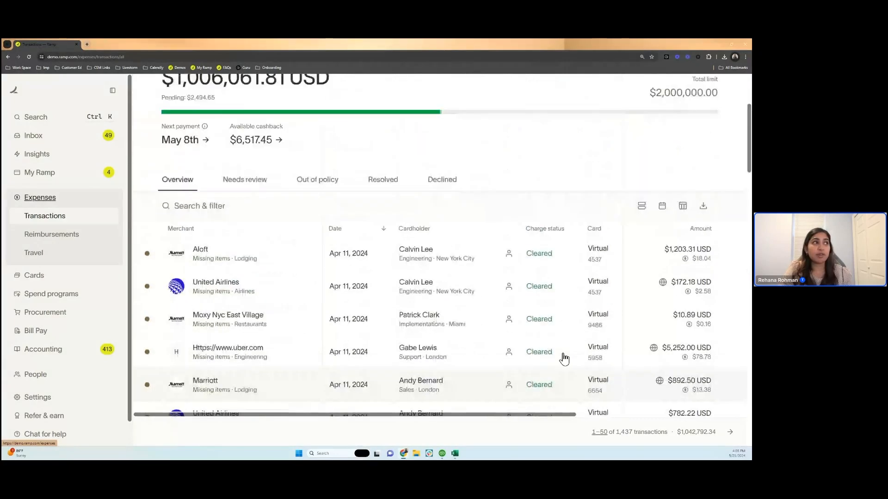
scroll(564, 359, up, 1)
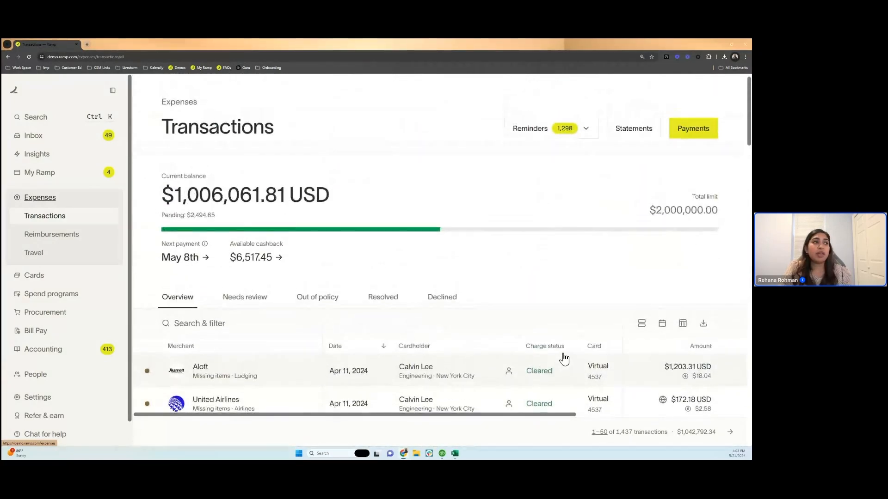
scroll(563, 358, up, 1)
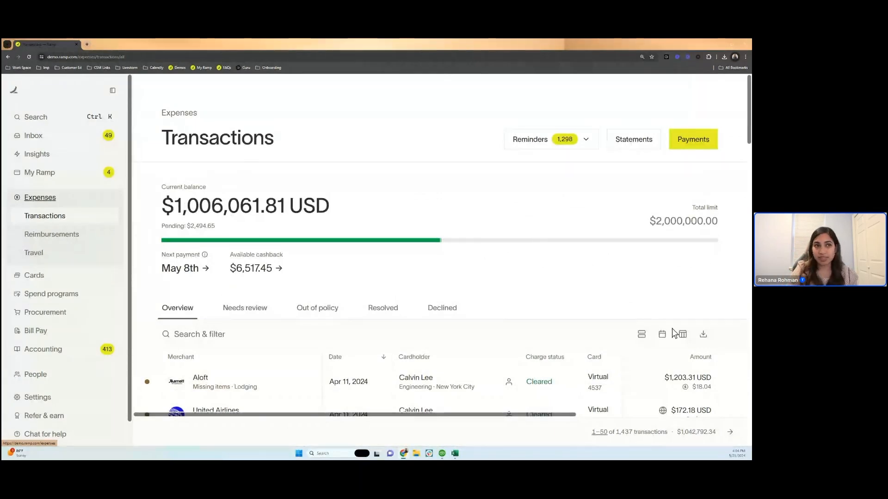
- Filter the expense transactions by the previous statement and show the available download formats
click(661, 335)
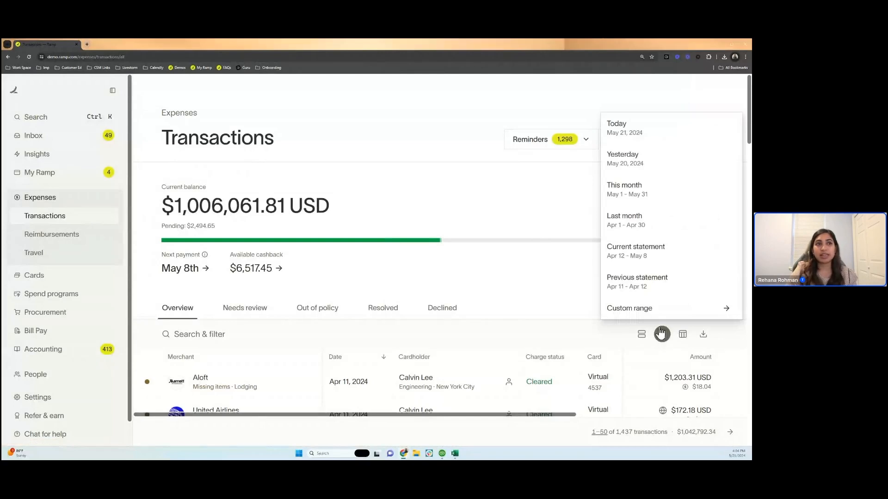
click(669, 282)
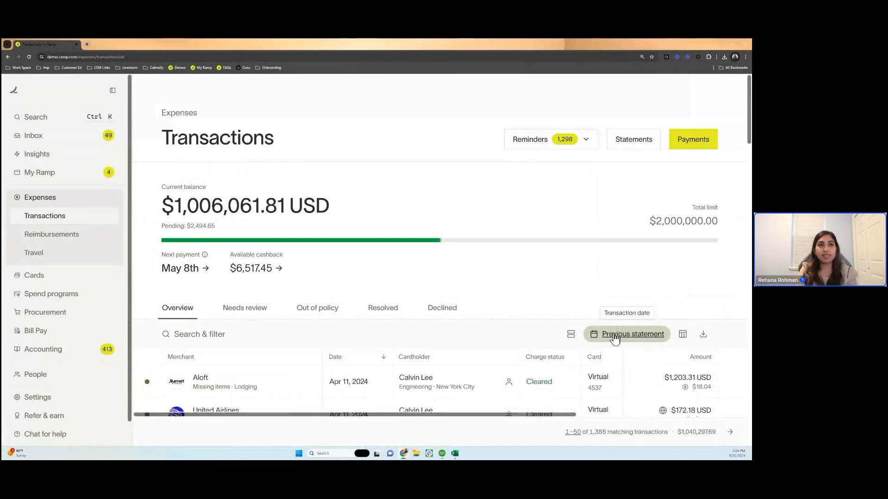
click(703, 335)
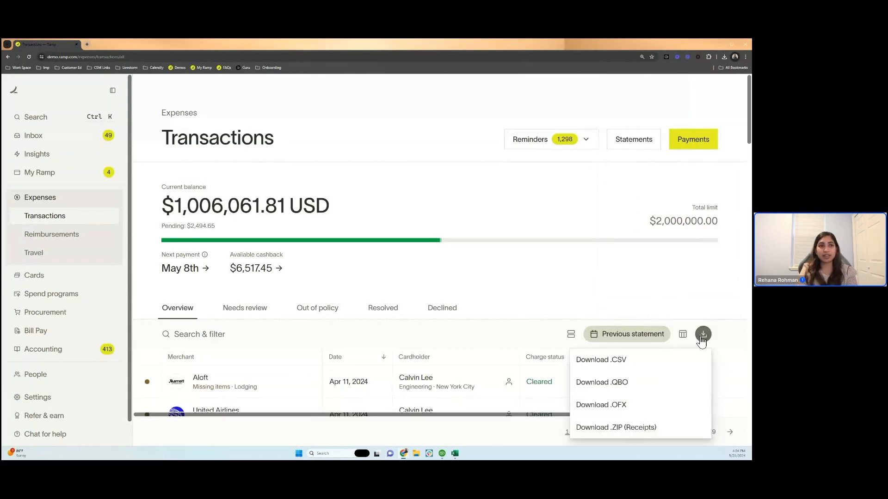
click(645, 426)
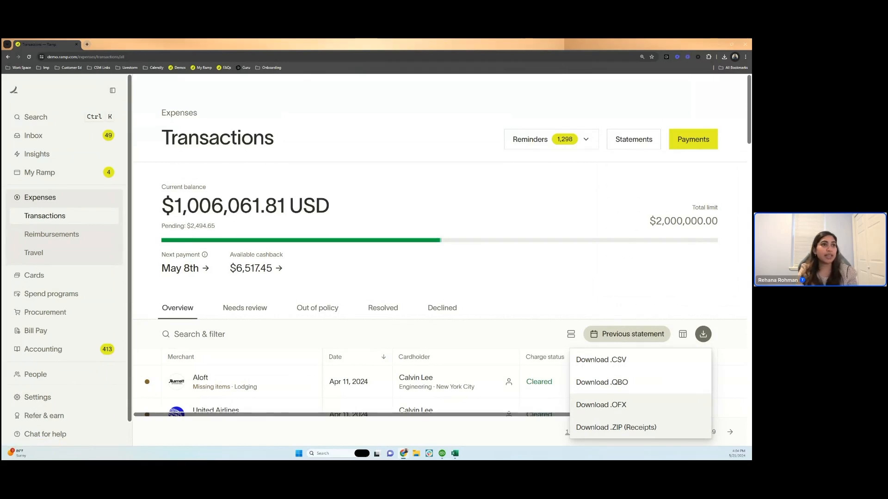
- Open the General expenses submission policy for editing from the expense policy's transaction requirements
click(38, 397)
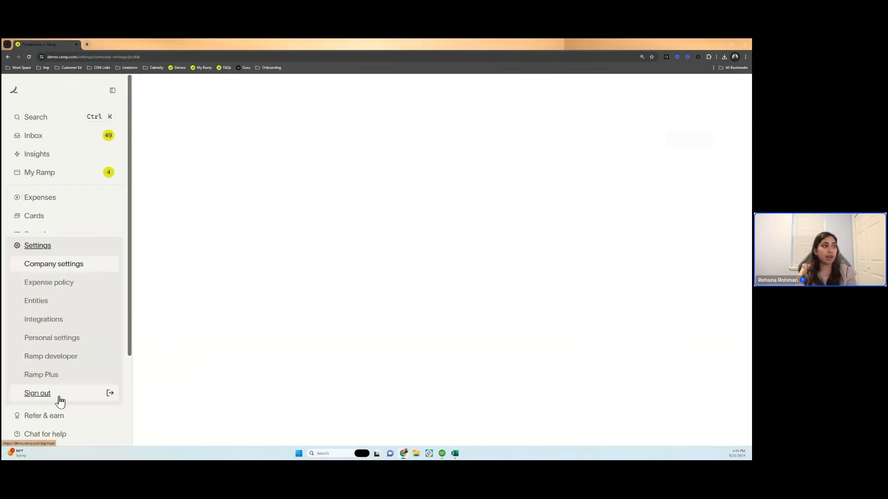
click(69, 288)
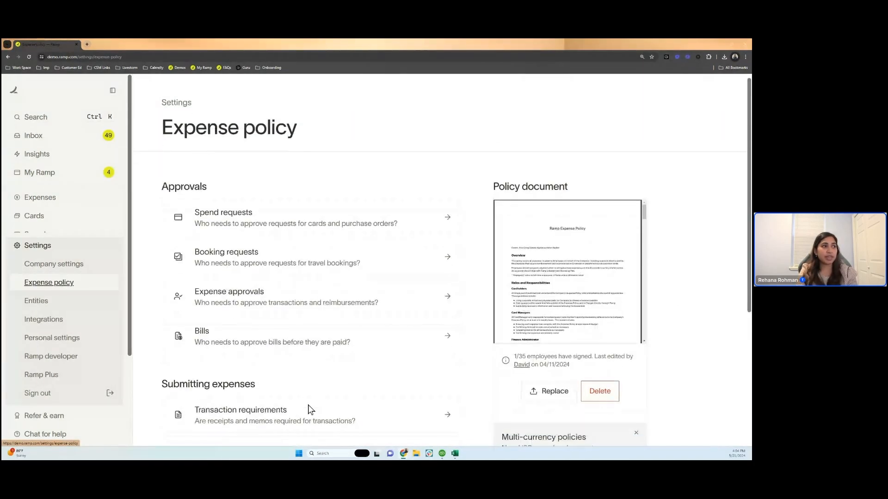
scroll(308, 410, down, 2)
click(287, 367)
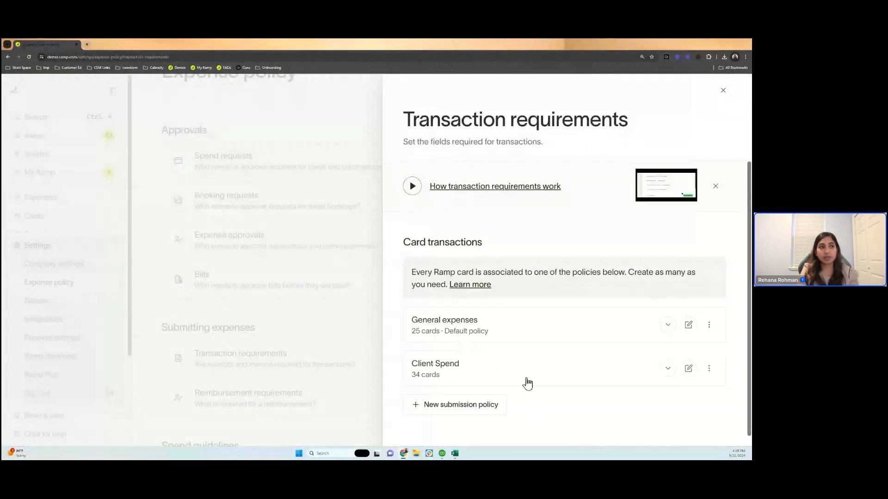
click(688, 324)
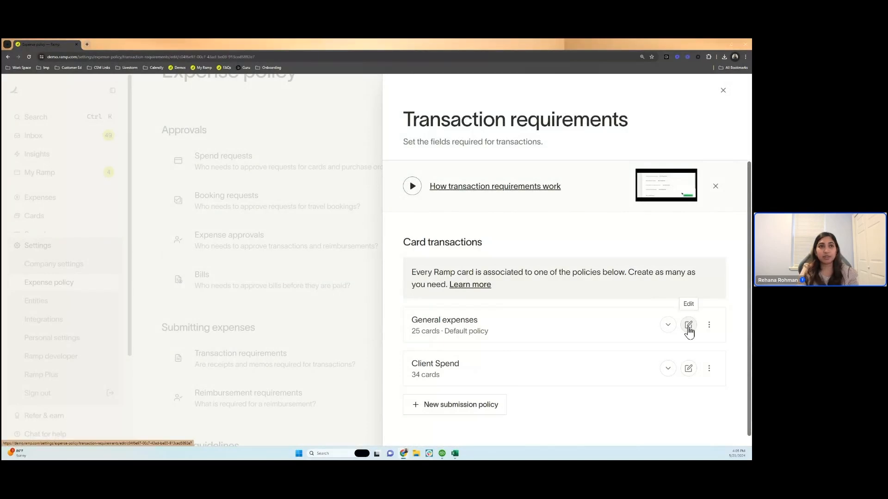
- Make Accounting Category required for all transactions in the General expenses policy
scroll(689, 327, down, 3)
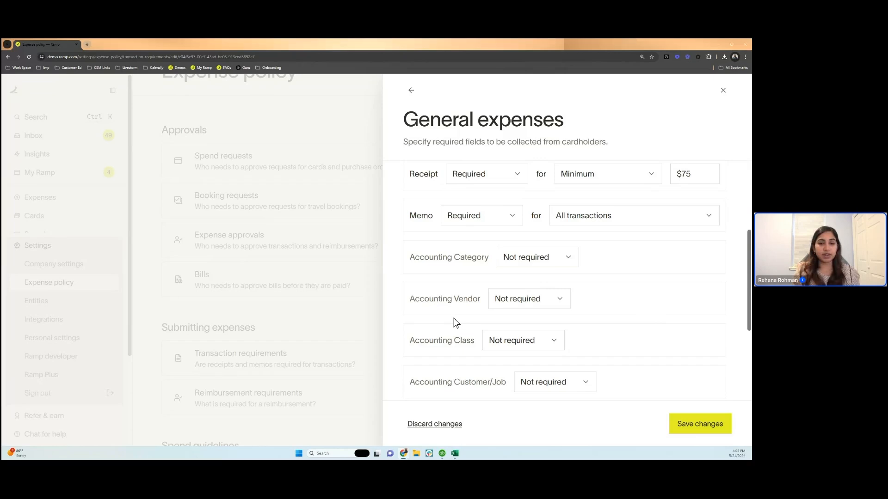
click(526, 258)
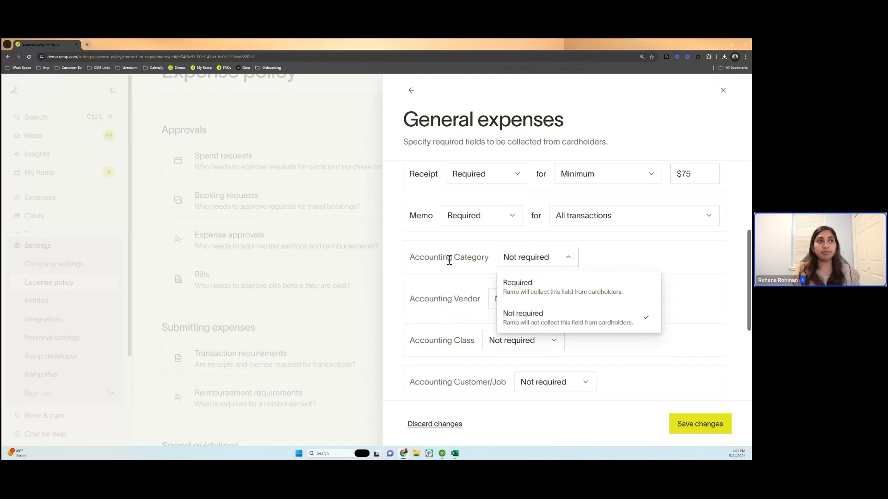
click(536, 288)
click(624, 259)
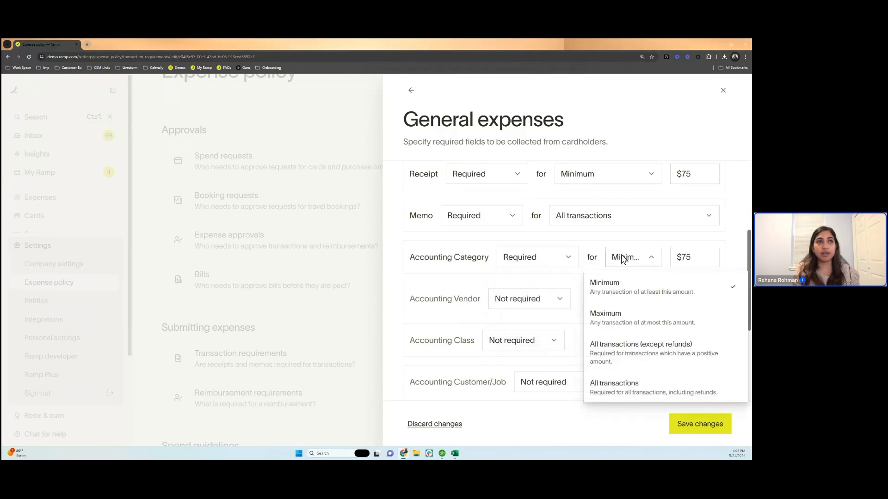
click(656, 397)
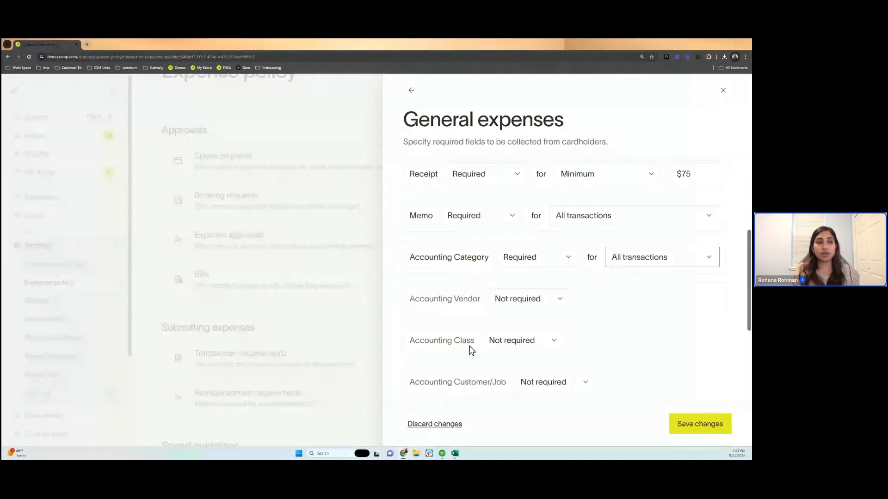
- Save the General expenses policy changes without notifying the employees
scroll(471, 350, down, 1)
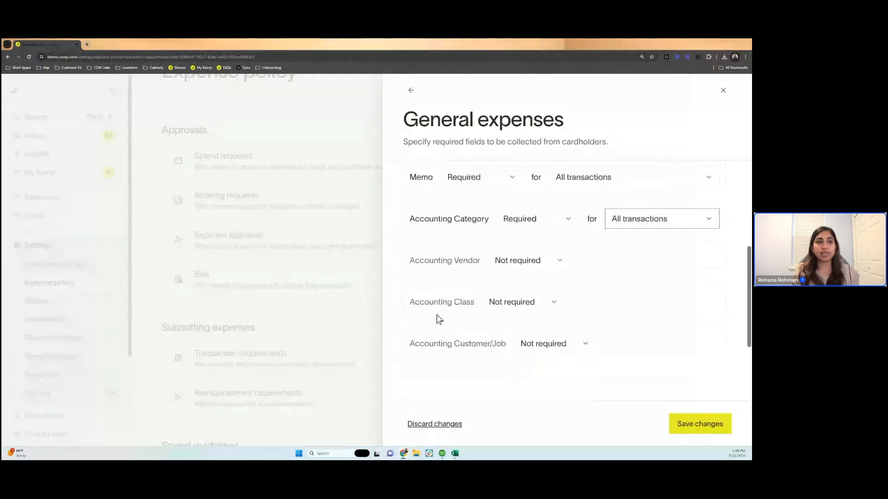
click(696, 435)
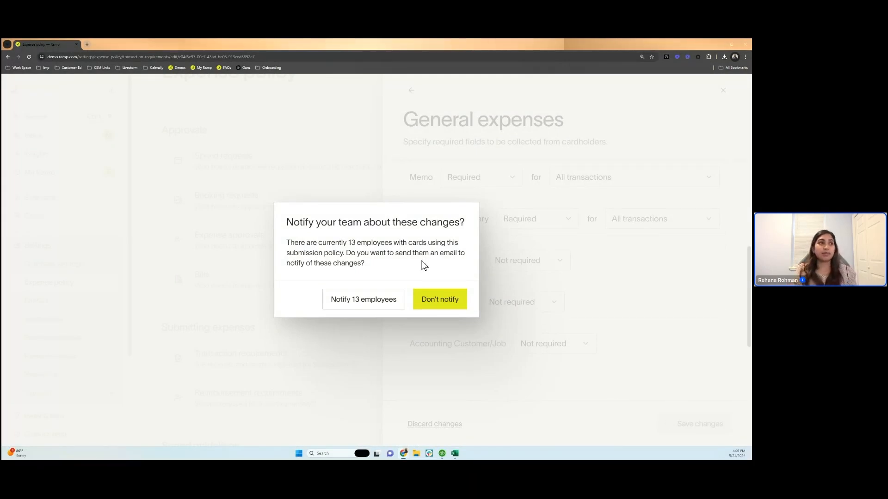
click(426, 306)
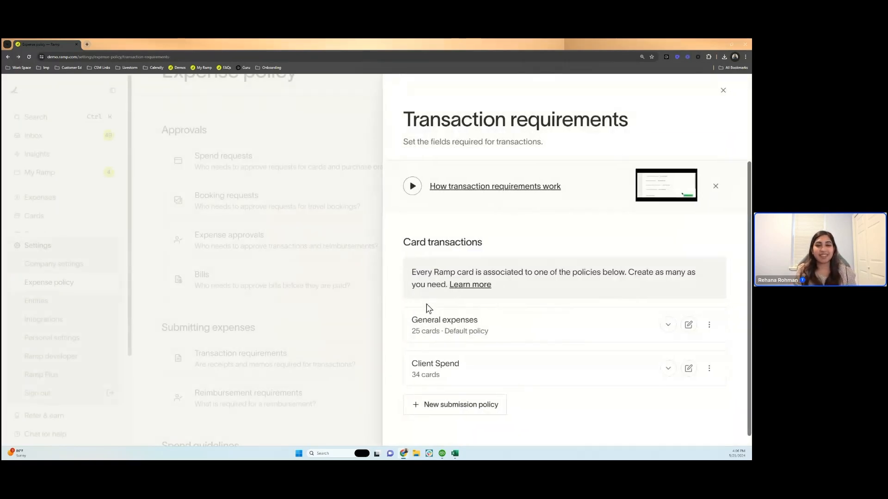